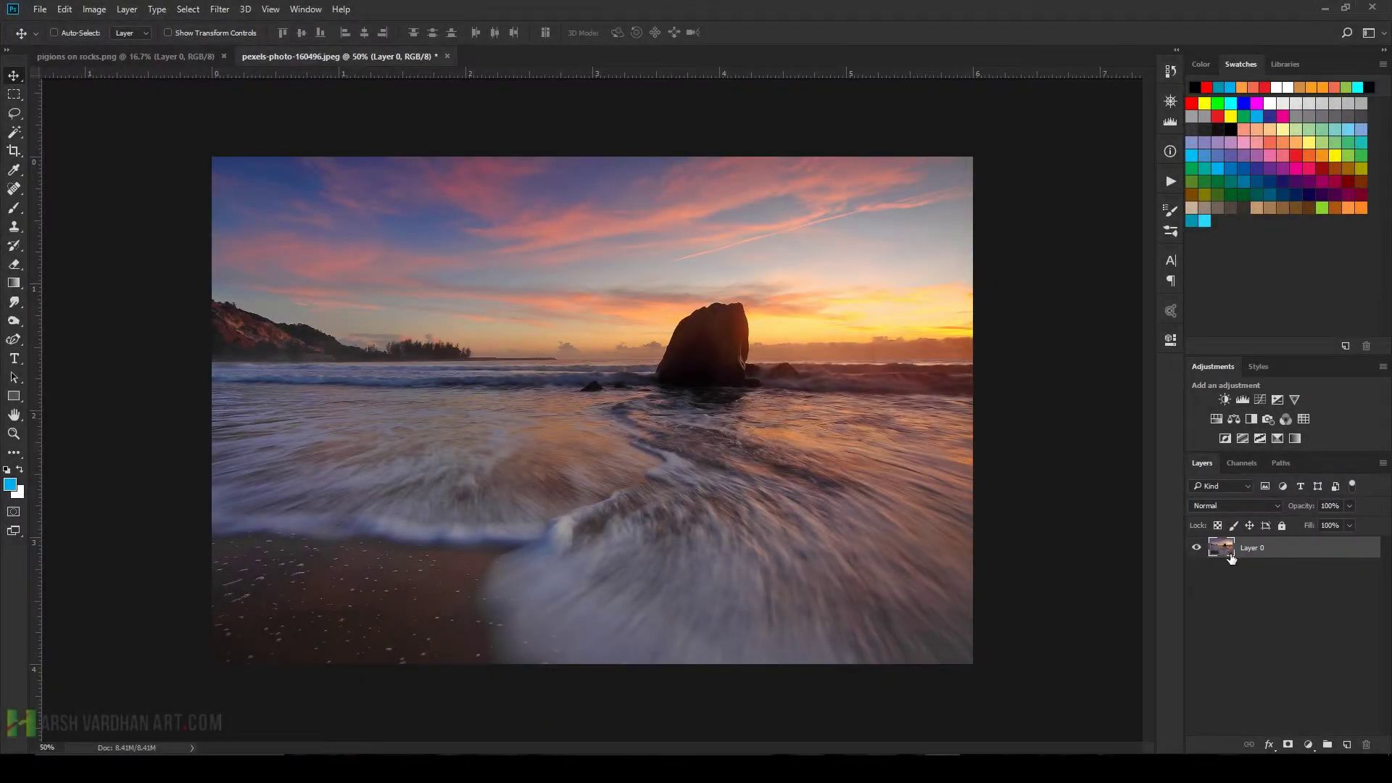
# Duplicate the beach layer and lasso a loose selection around the dark rock in the surf
pyautogui.hotkey('ctrl', 'j')
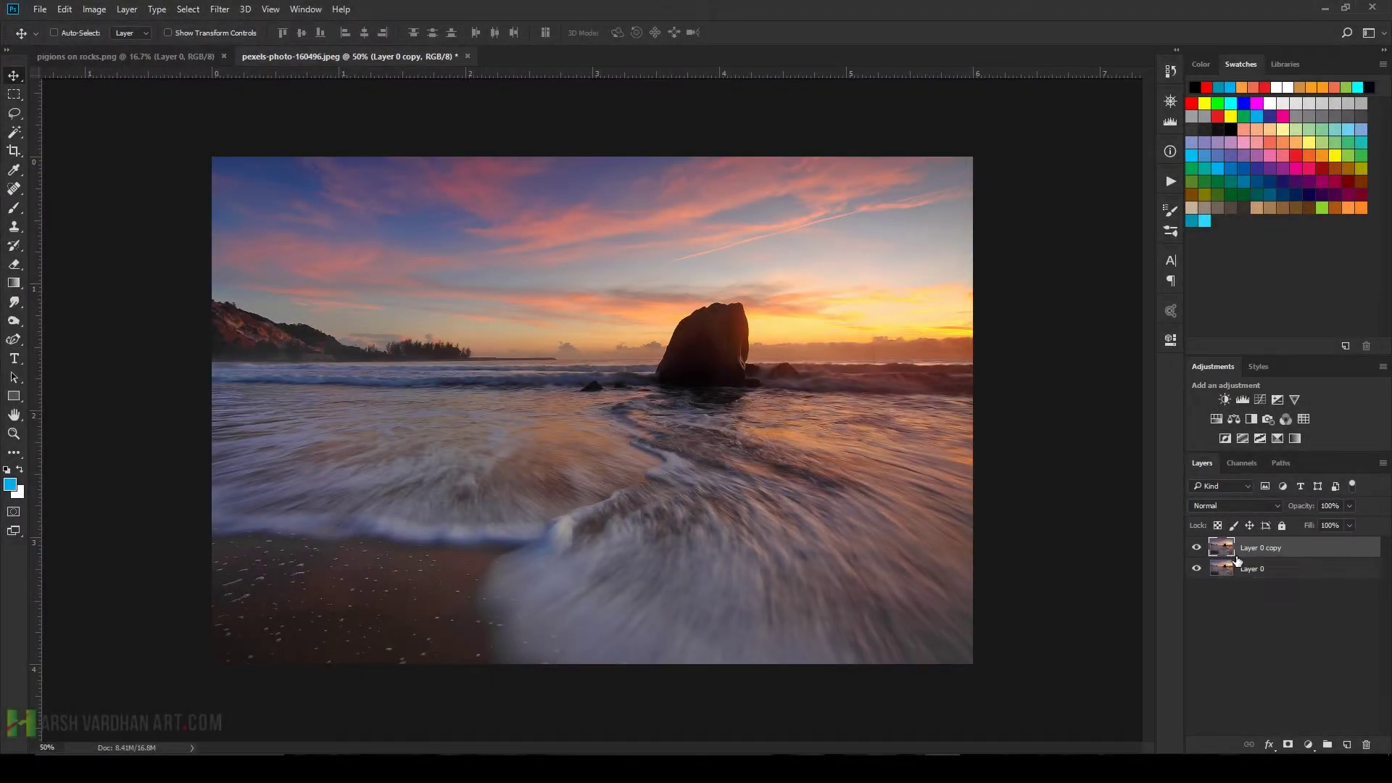
pyautogui.click(14, 113)
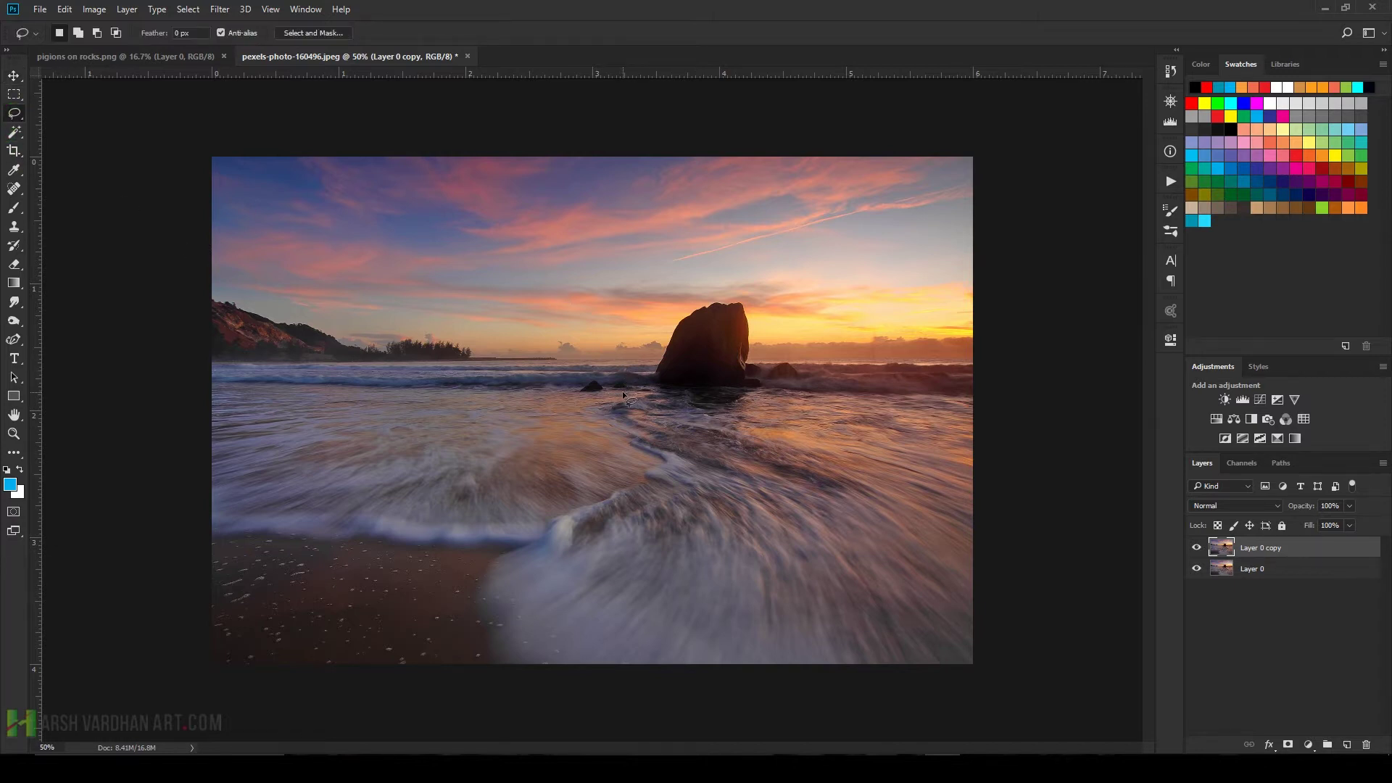
pyautogui.moveTo(617, 306)
pyautogui.mouseDown()
pyautogui.moveTo(705, 278)
pyautogui.moveTo(792, 311)
pyautogui.mouseUp()
pyautogui.moveTo(619, 393); pyautogui.dragTo(621, 395)
# Content-Aware fill the selection to erase the rock, then deselect and zoom in on the spot
pyautogui.click(98, 52)
pyautogui.click(65, 10)
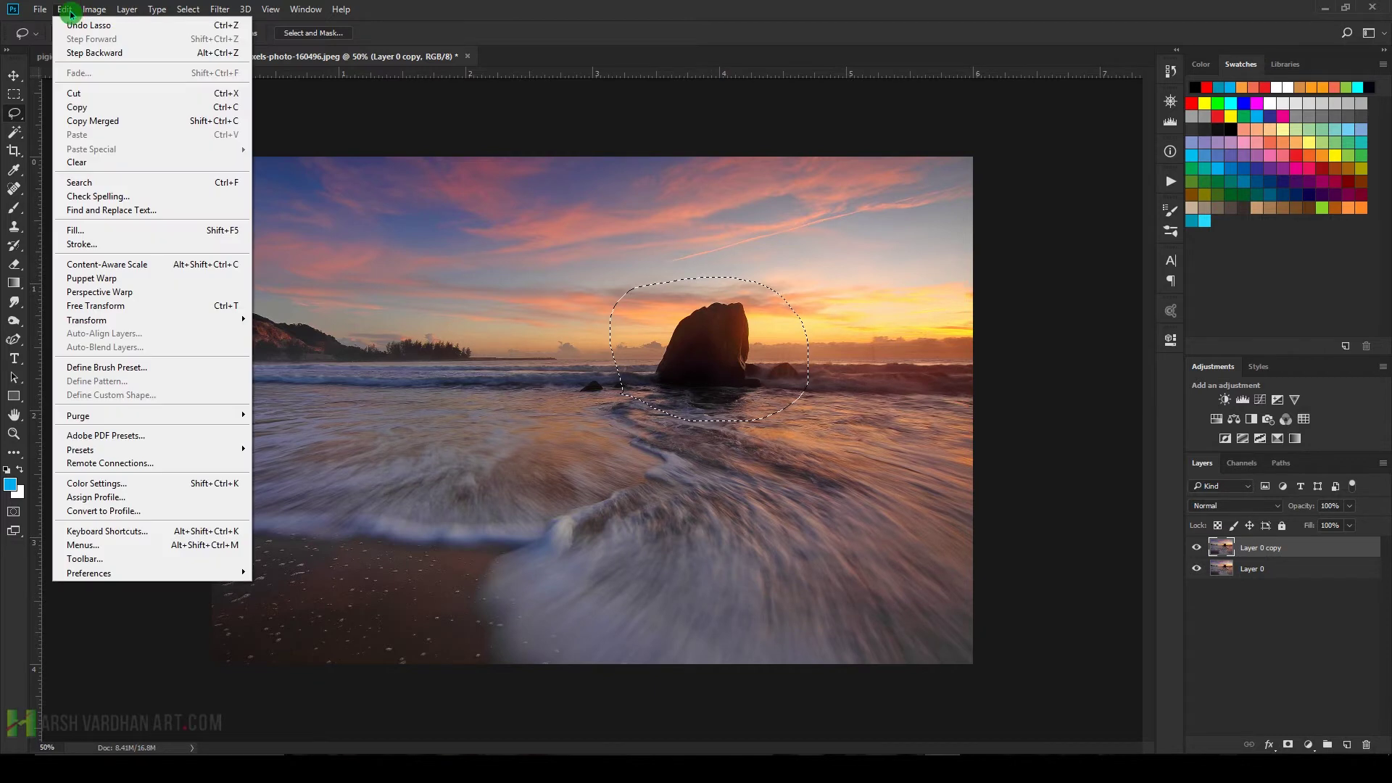
pyautogui.click(115, 232)
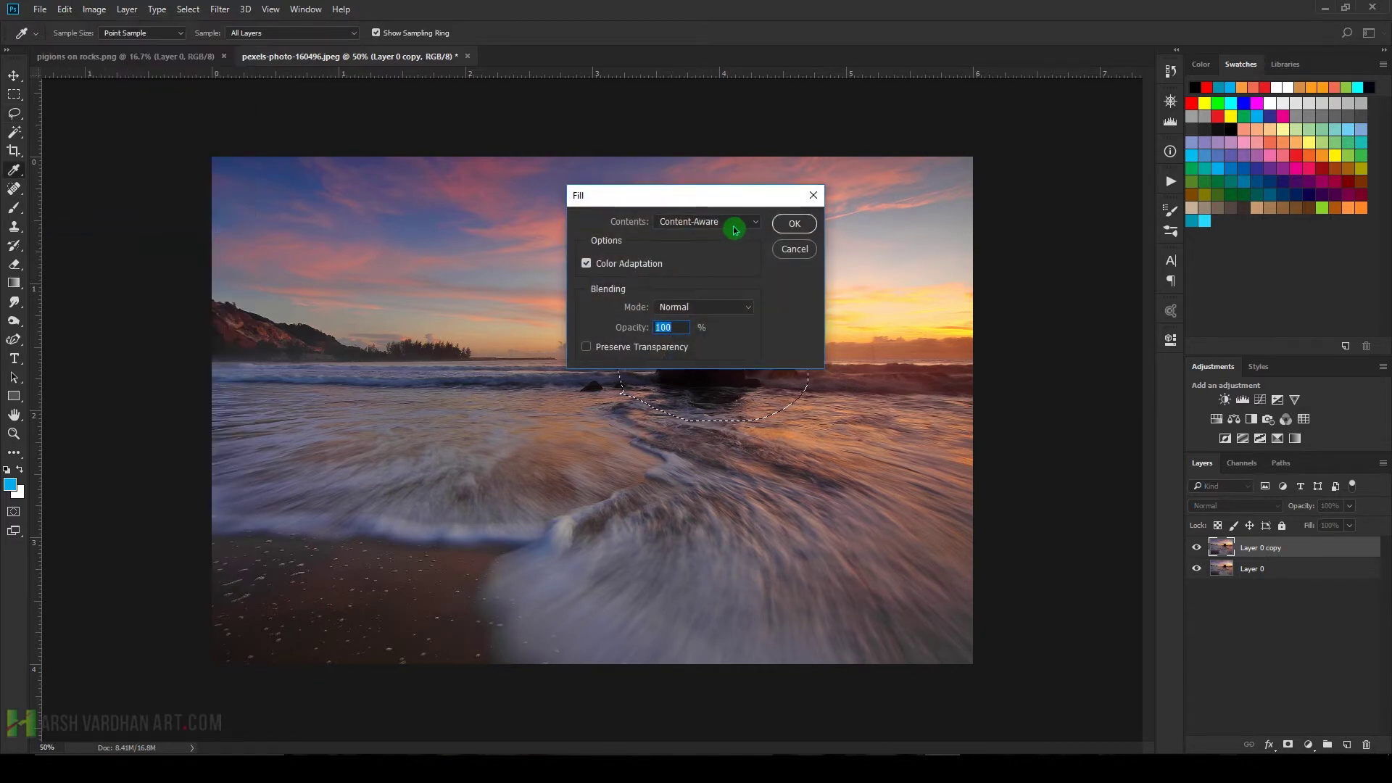
pyautogui.click(795, 223)
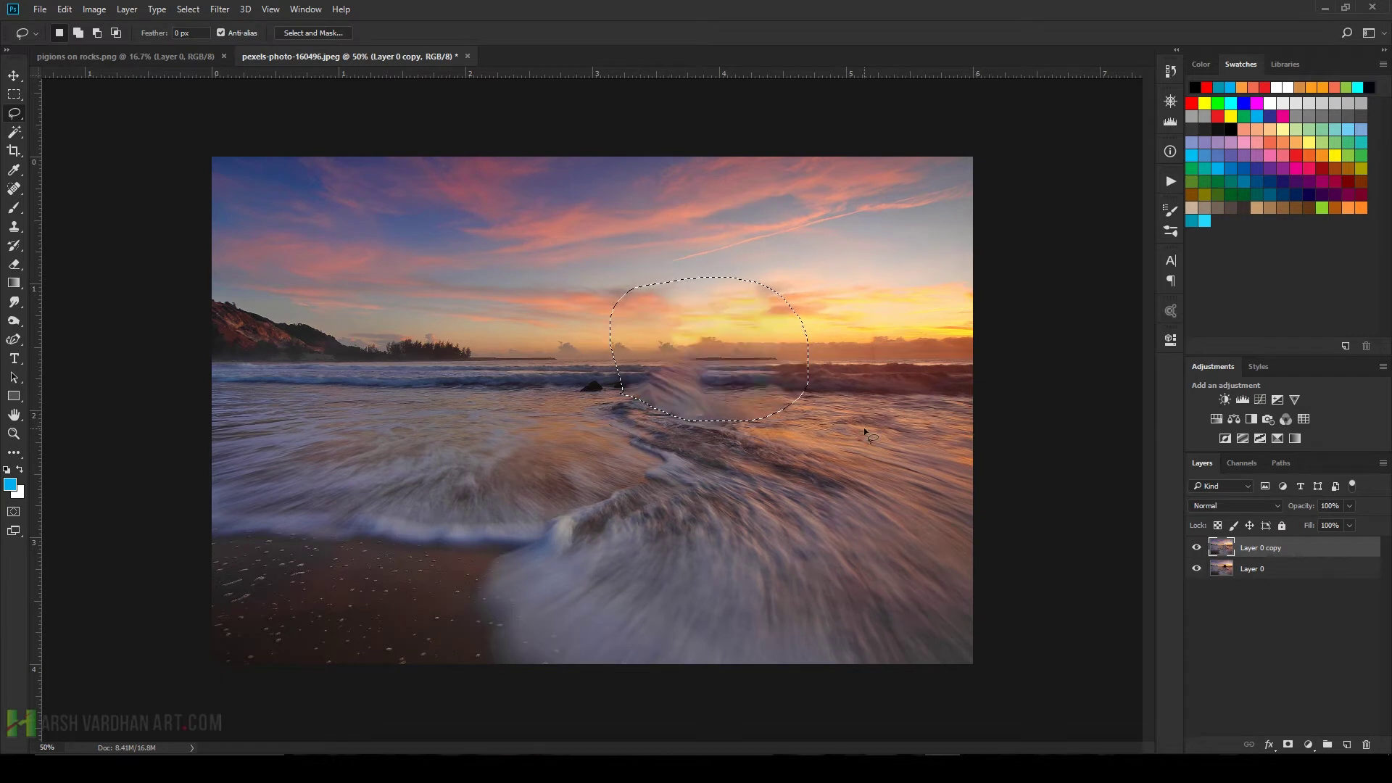
pyautogui.hotkey('ctrl', 'd')
pyautogui.moveTo(722, 396)
pyautogui.mouseDown()
pyautogui.moveTo(928, 401)
pyautogui.moveTo(885, 415)
pyautogui.moveTo(873, 451)
pyautogui.moveTo(791, 453)
pyautogui.mouseUp()
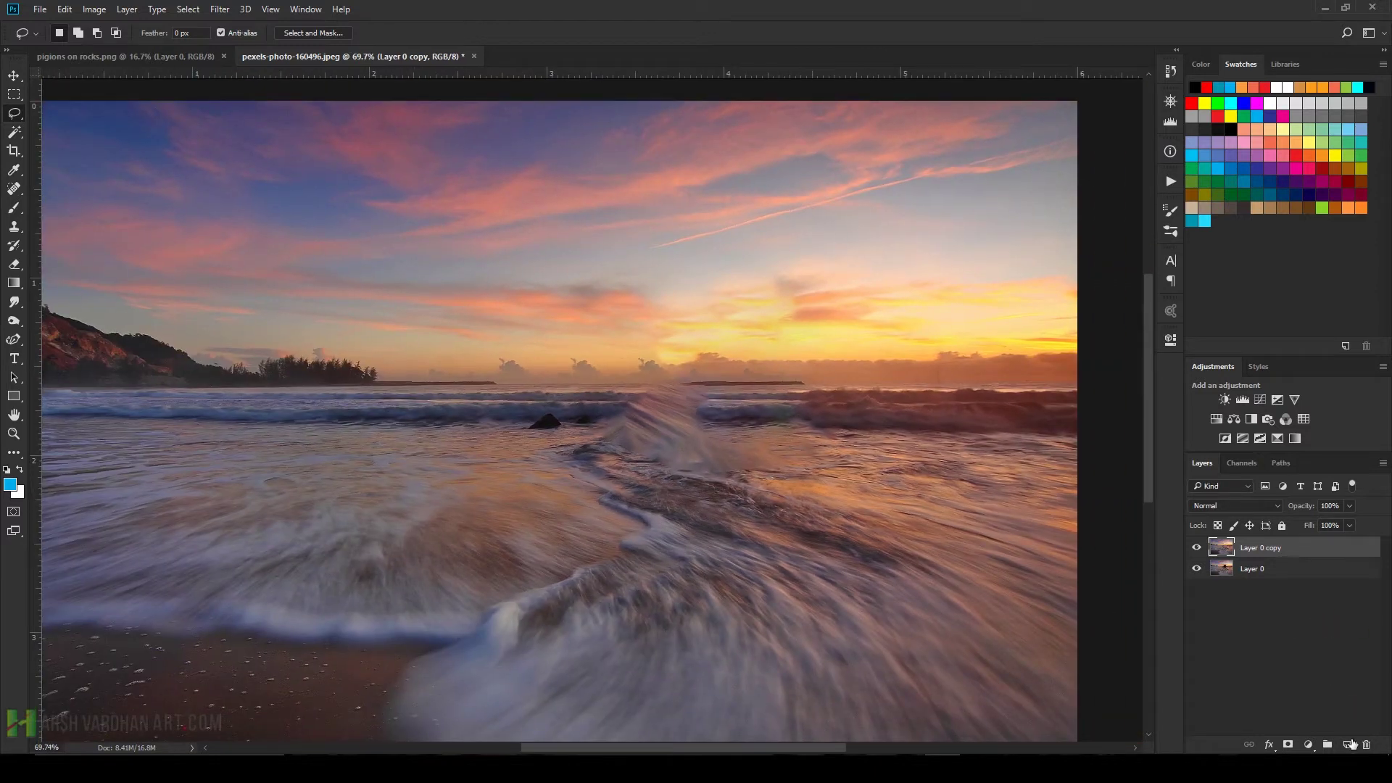
# On a new empty layer, clone-stamp clean wave texture over the leftover splash with a 200 px brush
pyautogui.click(1347, 745)
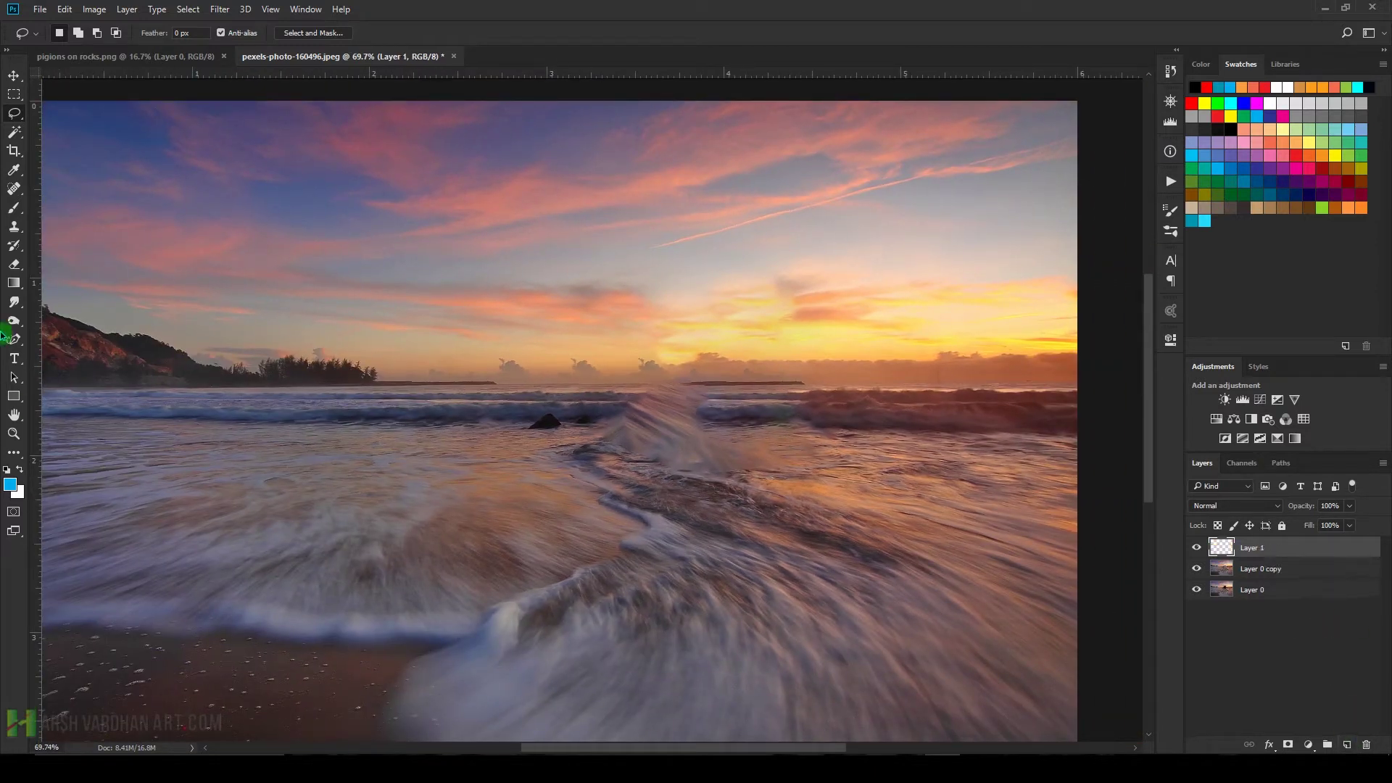
pyautogui.click(15, 229)
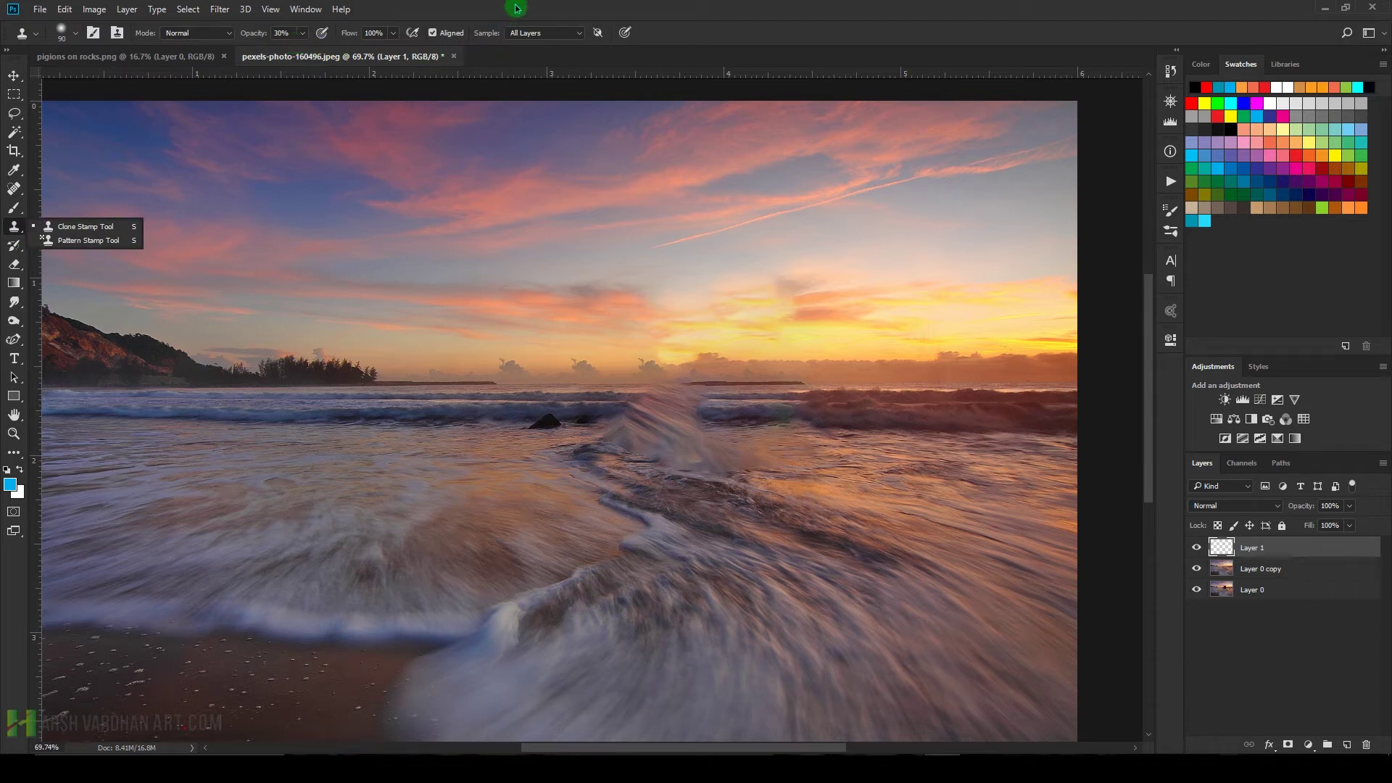
pyautogui.press(']')
pyautogui.press(']')
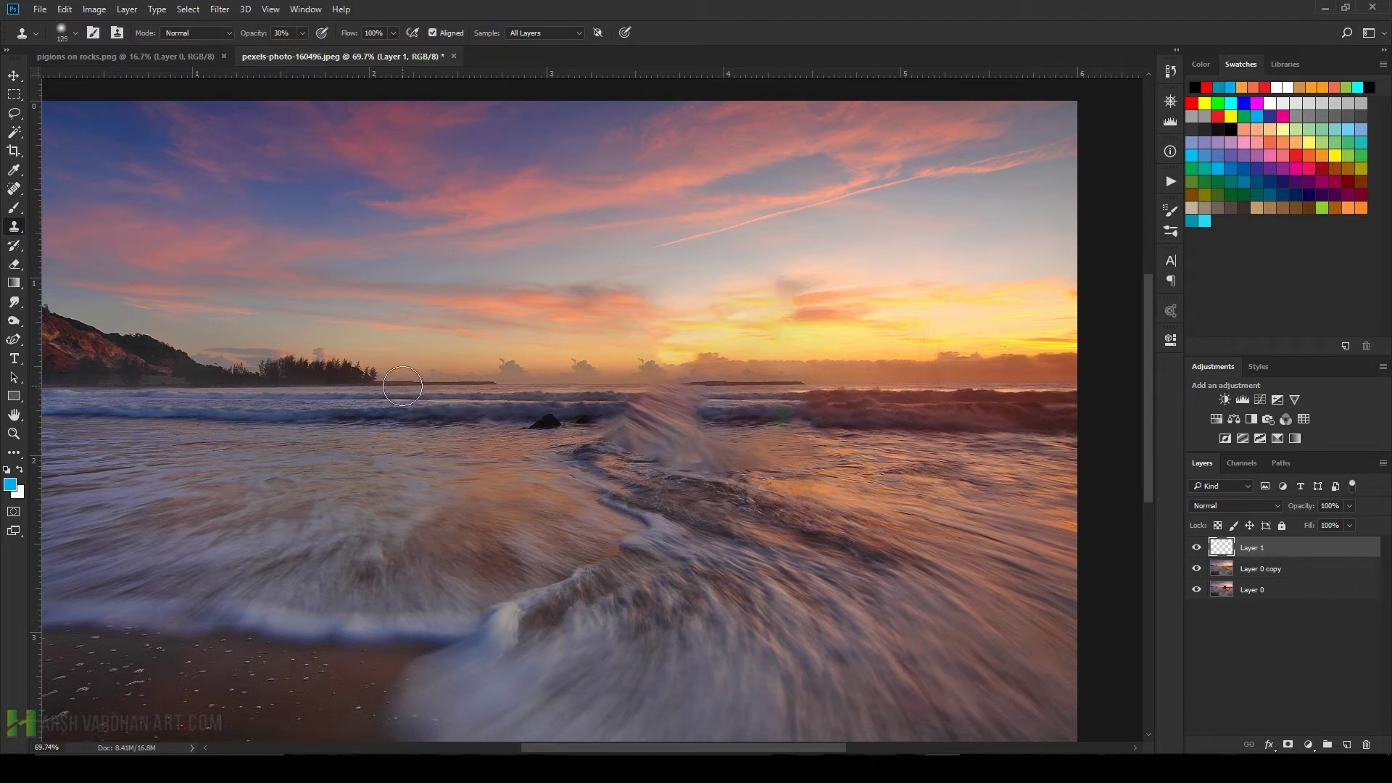
pyautogui.press(']')
pyautogui.press(']')
pyautogui.press(']')
pyautogui.keyDown('alt'); pyautogui.click(507, 400); pyautogui.keyUp('alt')
pyautogui.moveTo(573, 403)
pyautogui.mouseDown()
pyautogui.moveTo(670, 399)
pyautogui.moveTo(648, 398)
pyautogui.moveTo(680, 422)
pyautogui.mouseUp()
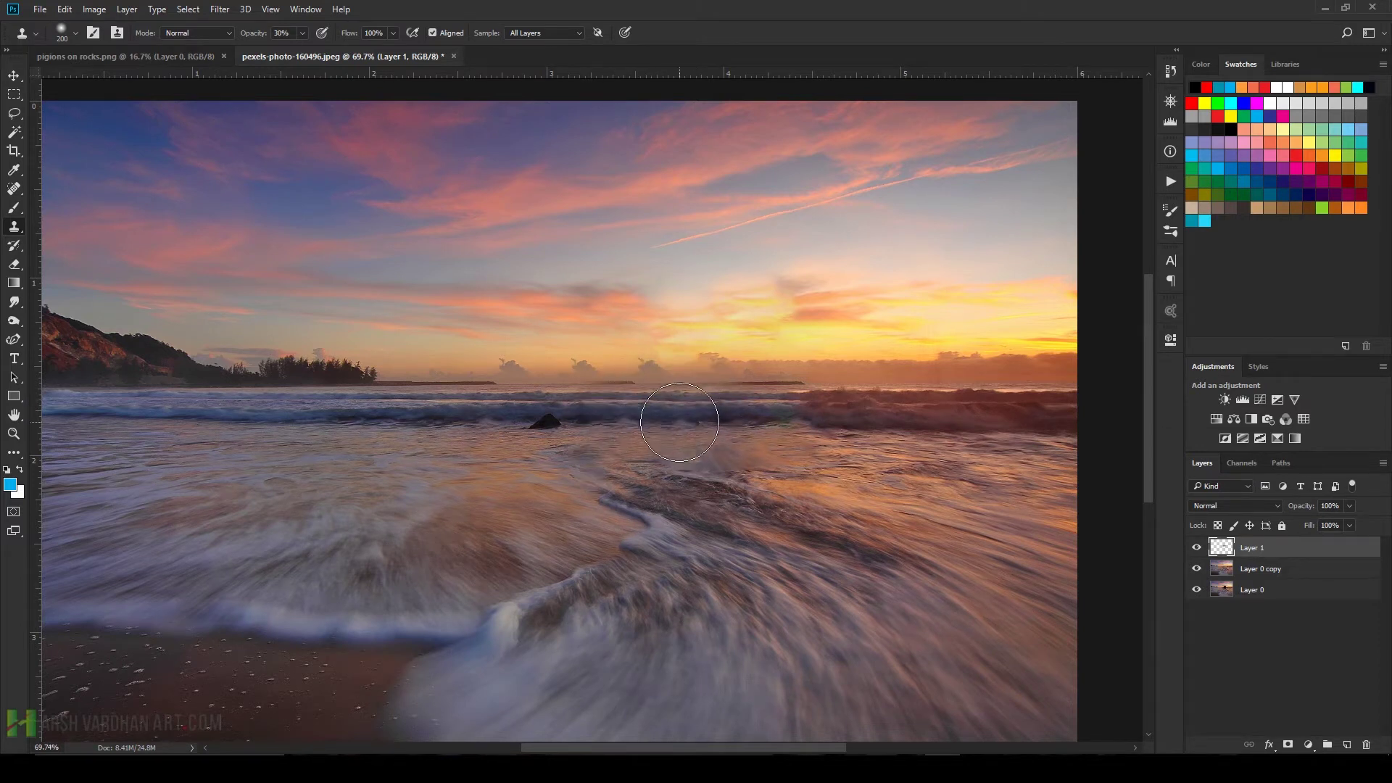
pyautogui.scroll(8, 754, 511)
pyautogui.scroll(-7, 765, 475)
# Shrink the clone brush to 100 and paint out the small cloud puffs along the horizon
pyautogui.press('[')
pyautogui.press('[')
pyautogui.press('[')
pyautogui.press('[')
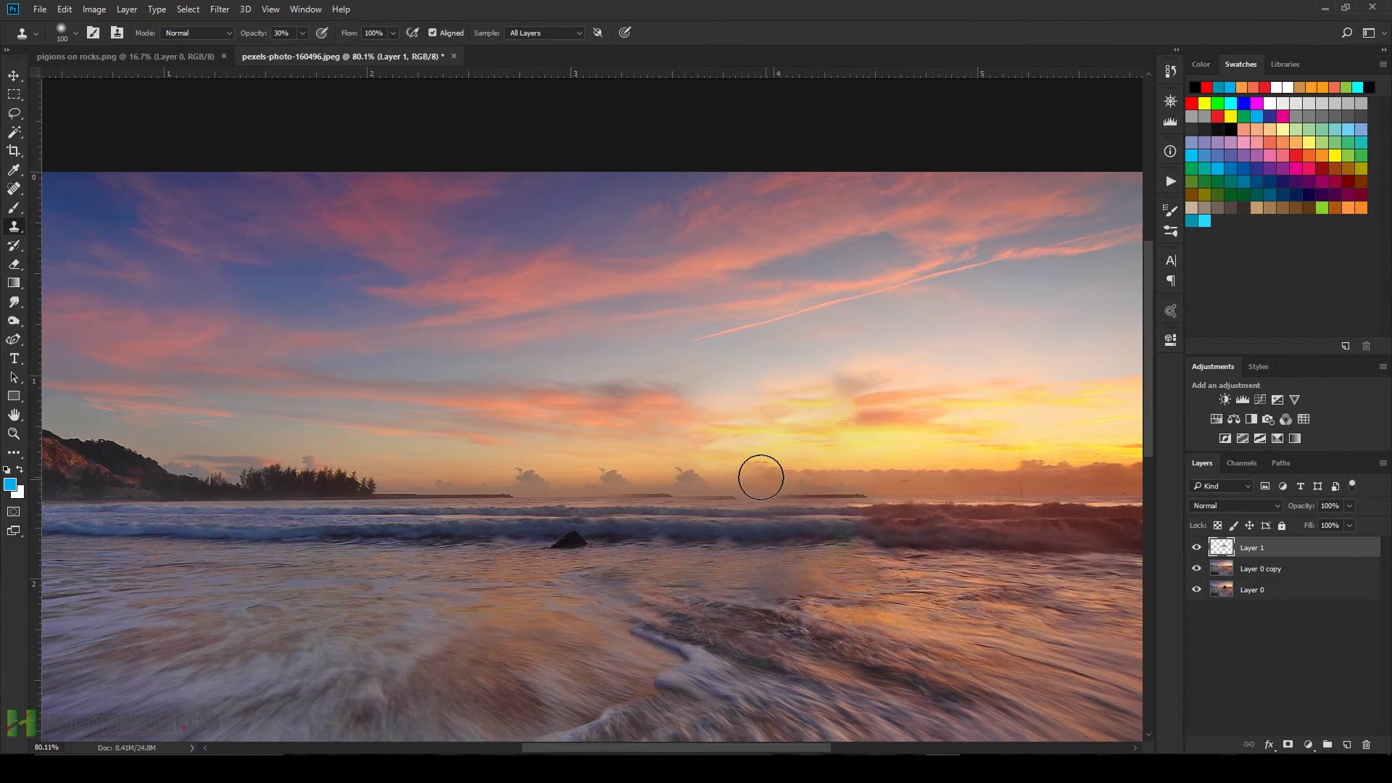
pyautogui.moveTo(761, 477)
pyautogui.mouseDown()
pyautogui.moveTo(525, 495)
pyautogui.moveTo(715, 489)
pyautogui.moveTo(599, 466)
pyautogui.moveTo(448, 469)
pyautogui.mouseUp()
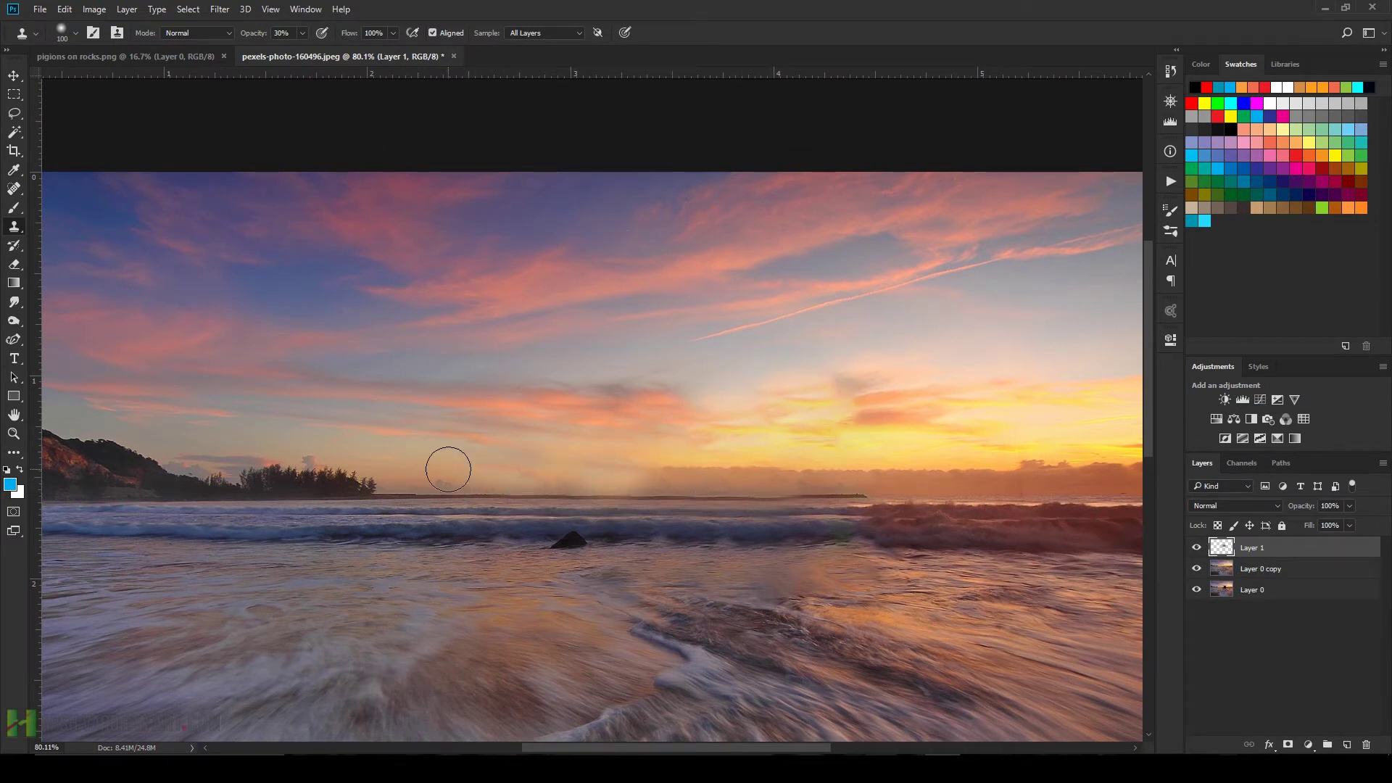
pyautogui.scroll(-3, 768, 599)
pyautogui.scroll(3, 768, 599)
pyautogui.scroll(-4, 876, 586)
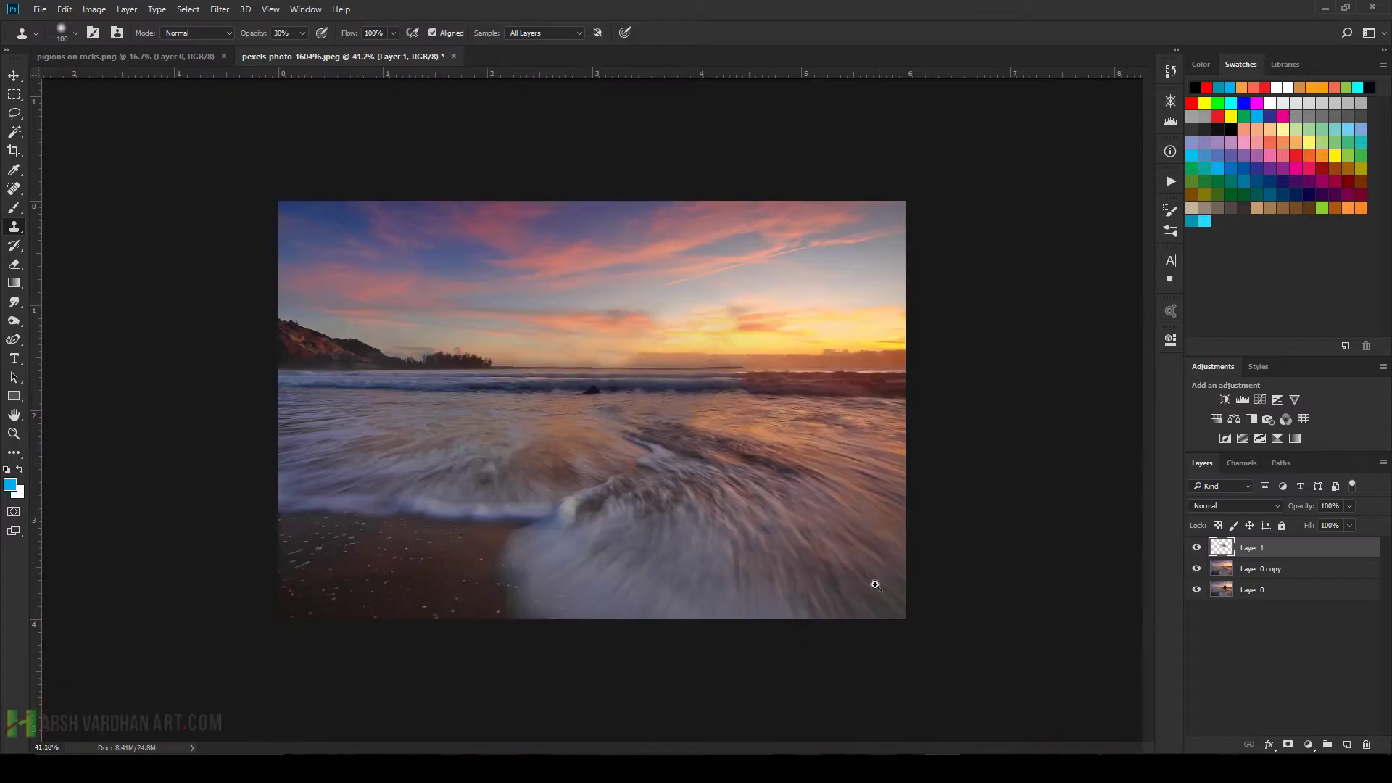
pyautogui.click(1272, 640)
# Select all three beach layers and stamp the visible result into a merged new top layer
pyautogui.hotkey('ctrl', 'z')
pyautogui.keyDown('shift'); pyautogui.click(1227, 594); pyautogui.keyUp('shift')
pyautogui.moveTo(1223, 545); pyautogui.dragTo(1223, 577)
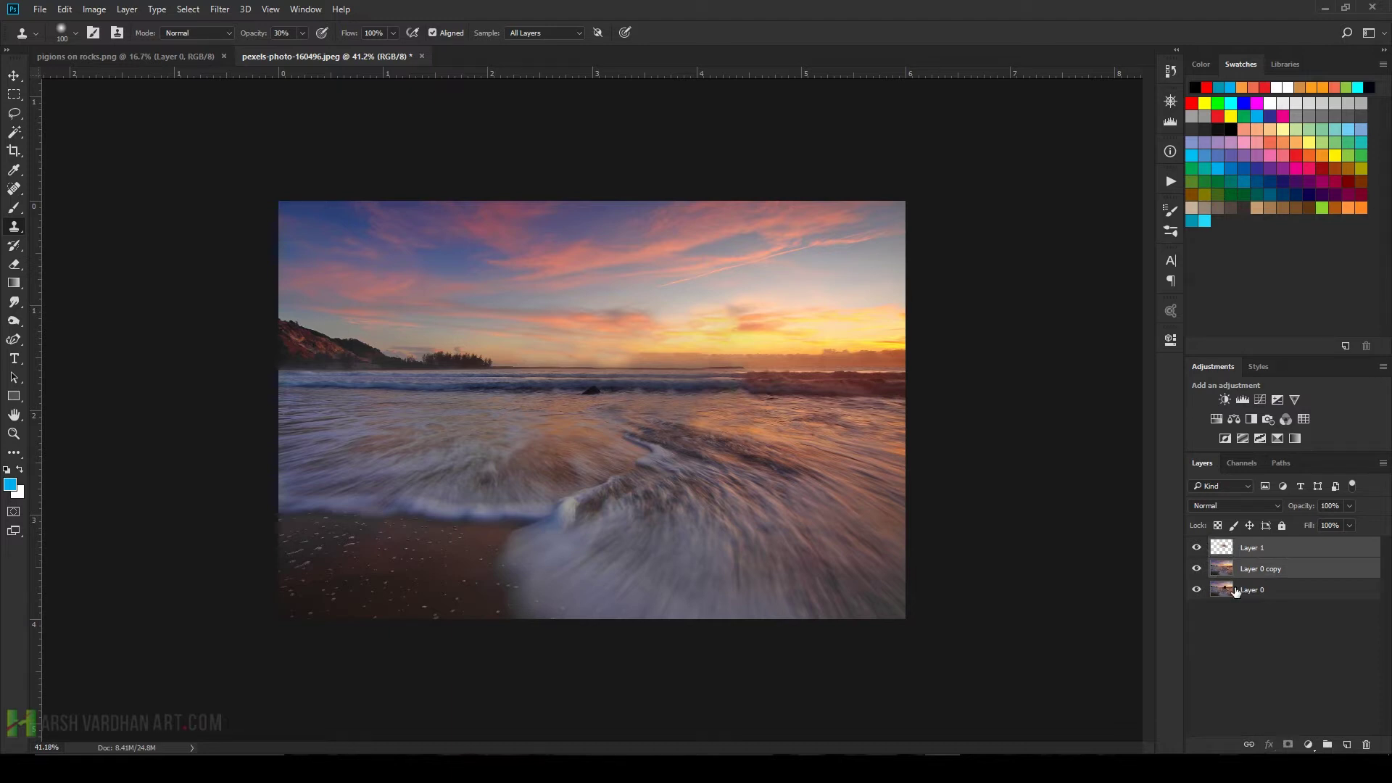
pyautogui.hotkey('ctrl', 'alt', 'shift', 'e')
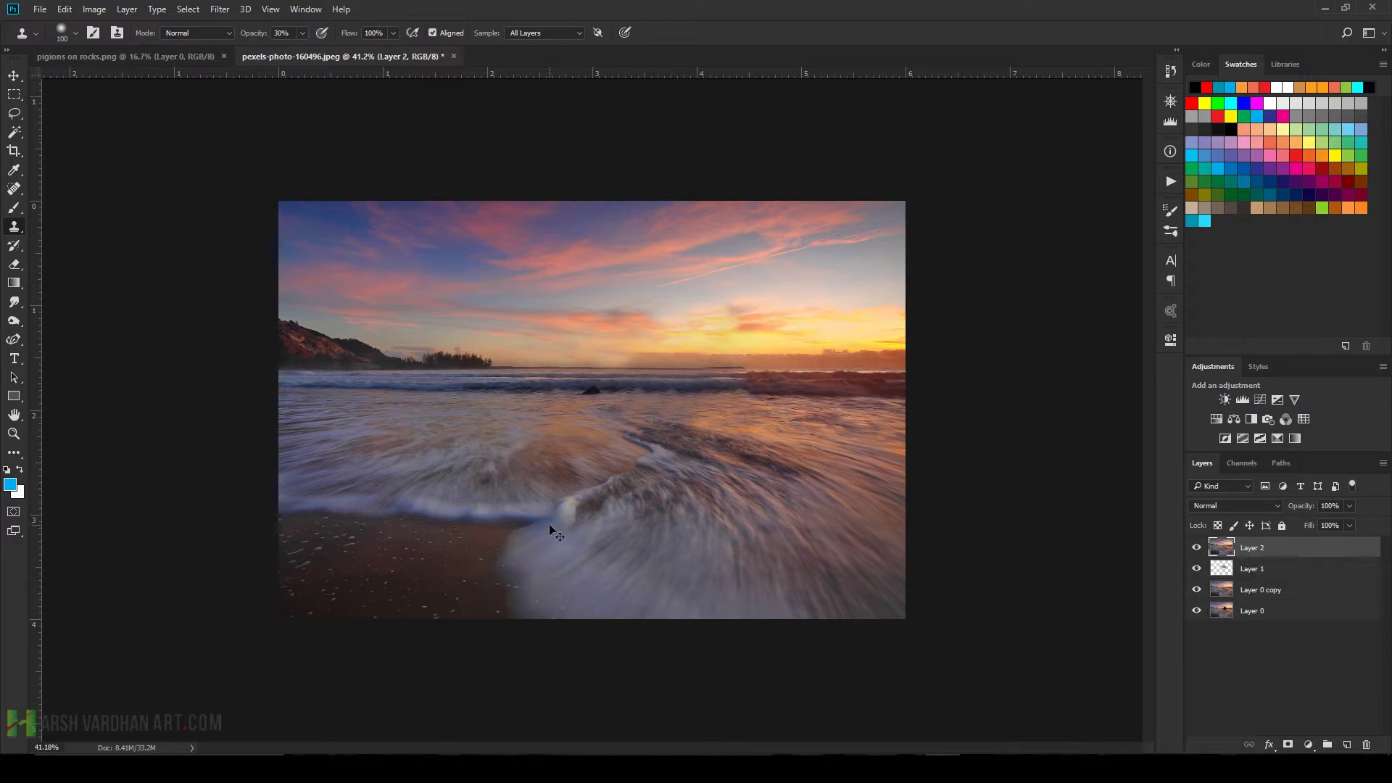
# Save the document as Pigions.psd
pyautogui.hotkey('ctrl', 'shift', 's')
pyautogui.write('Pig')
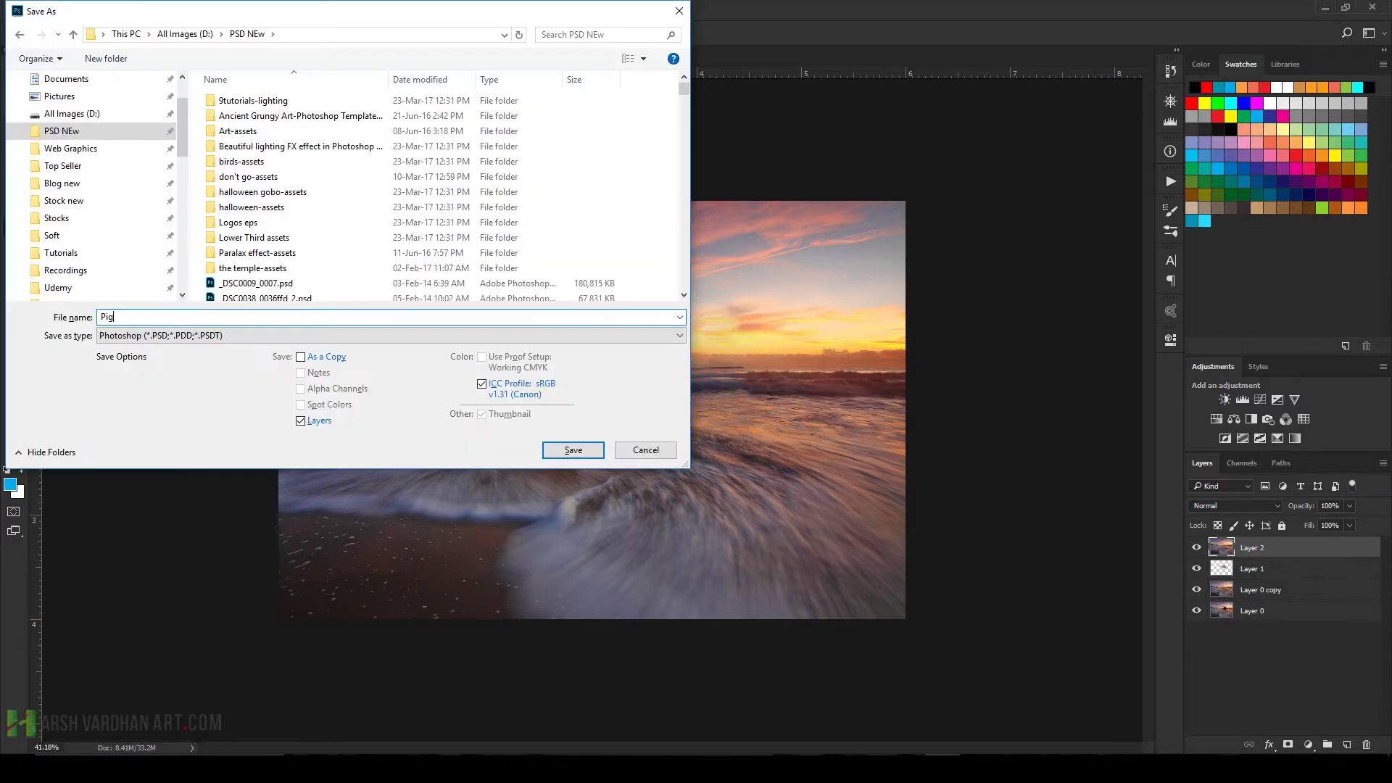
pyautogui.write('ions')
pyautogui.press('Return')
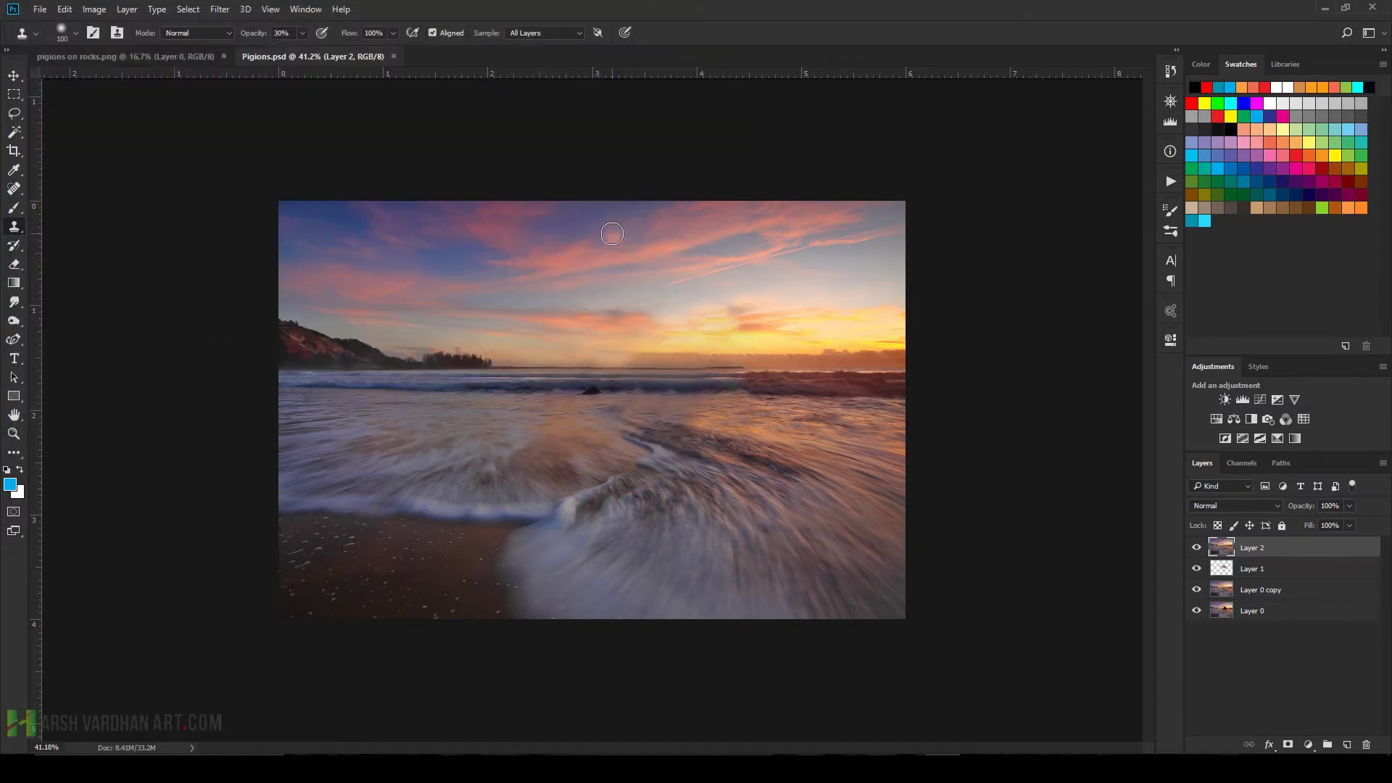
# Drag the pigeons-on-rock cutout into Pigions.psd and convert it to a smart object
pyautogui.press('v')
pyautogui.click(174, 58)
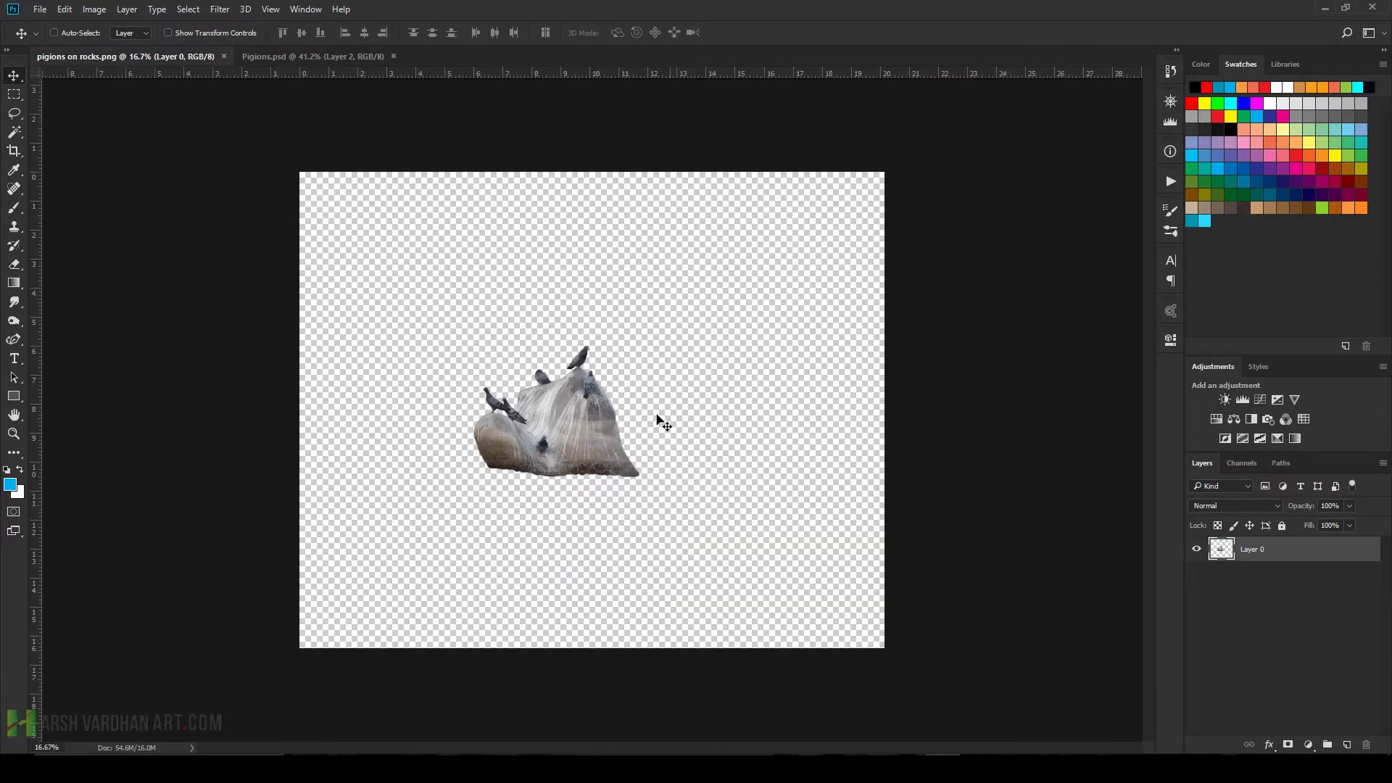
pyautogui.moveTo(590, 411)
pyautogui.mouseDown()
pyautogui.moveTo(406, 45)
pyautogui.moveTo(341, 56)
pyautogui.moveTo(602, 422)
pyautogui.mouseUp()
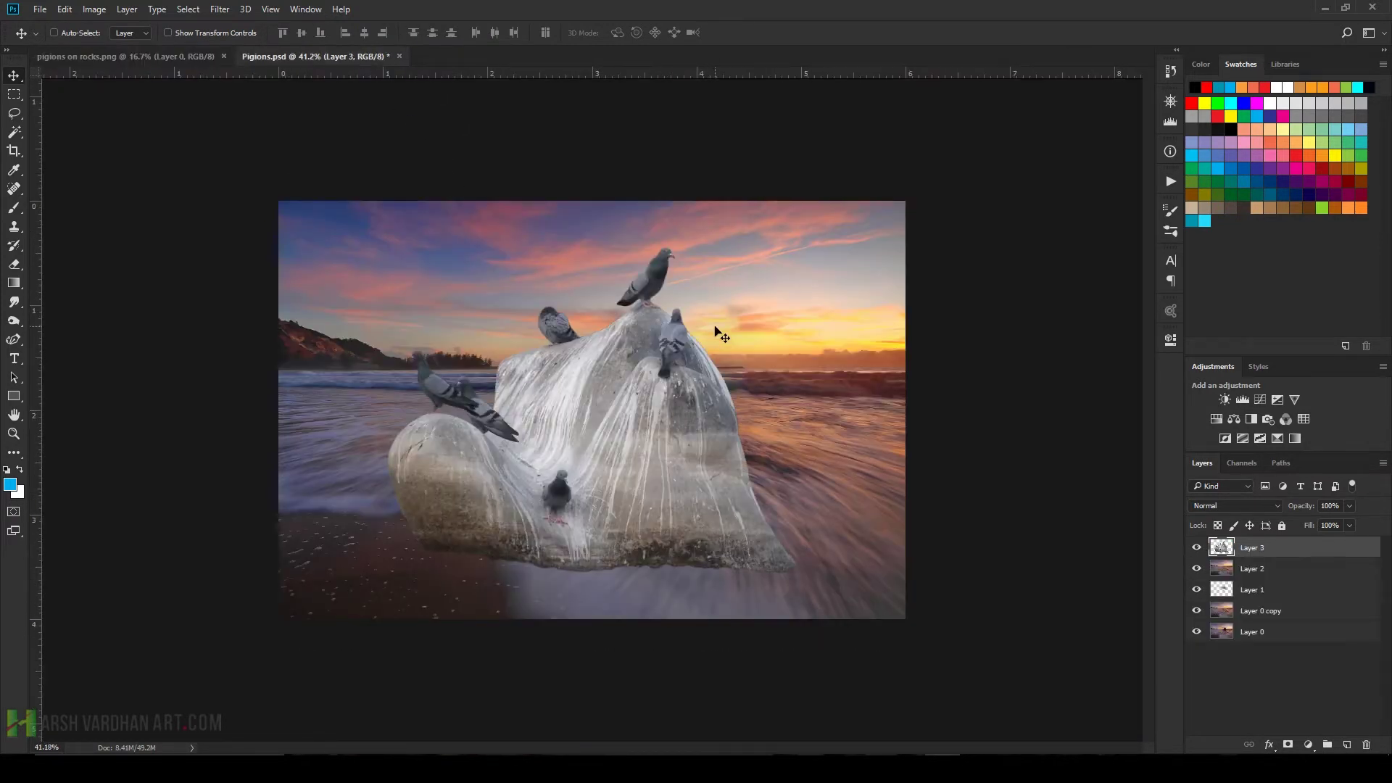
pyautogui.rightClick(1304, 555)
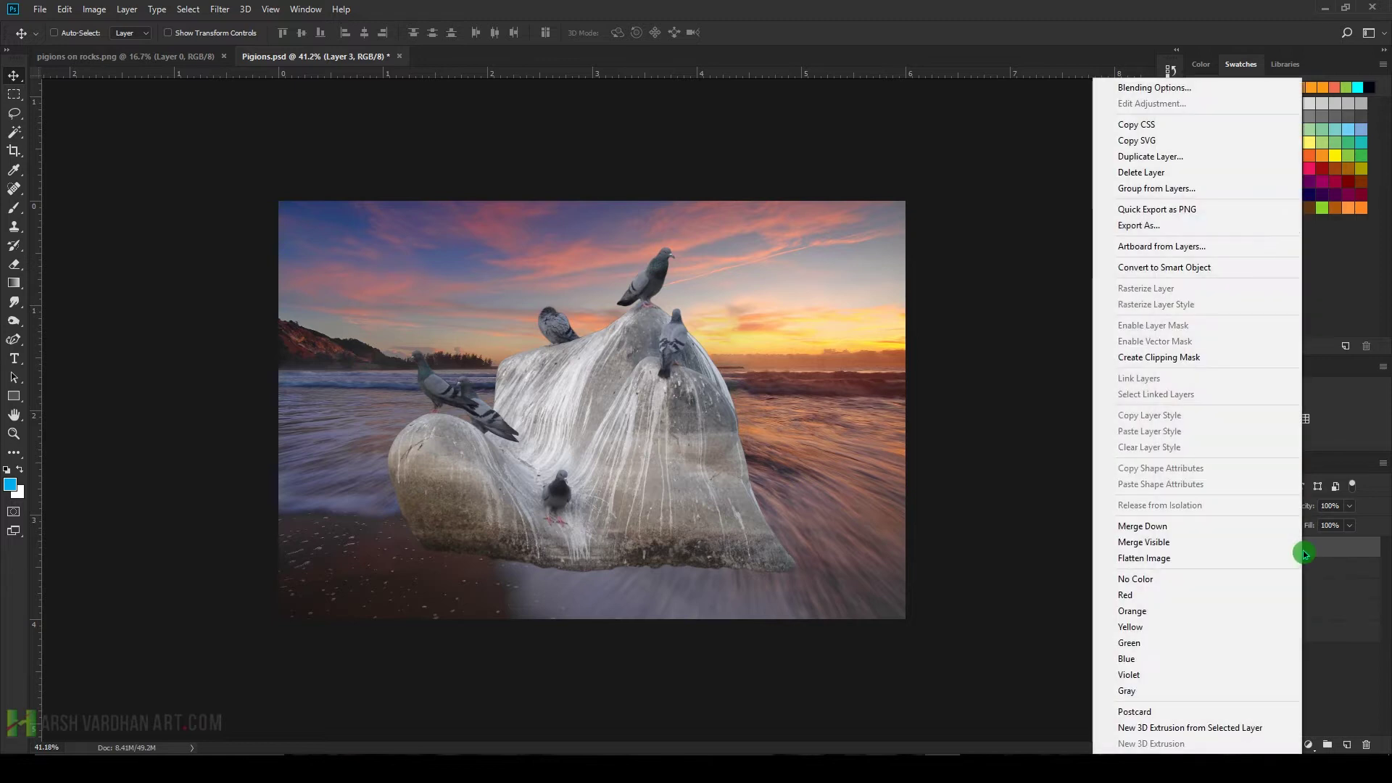
pyautogui.click(1213, 269)
# Scale the pigeon rock to about 51% and place it in the surf where the dark rock was
pyautogui.hotkey('ctrl', 't')
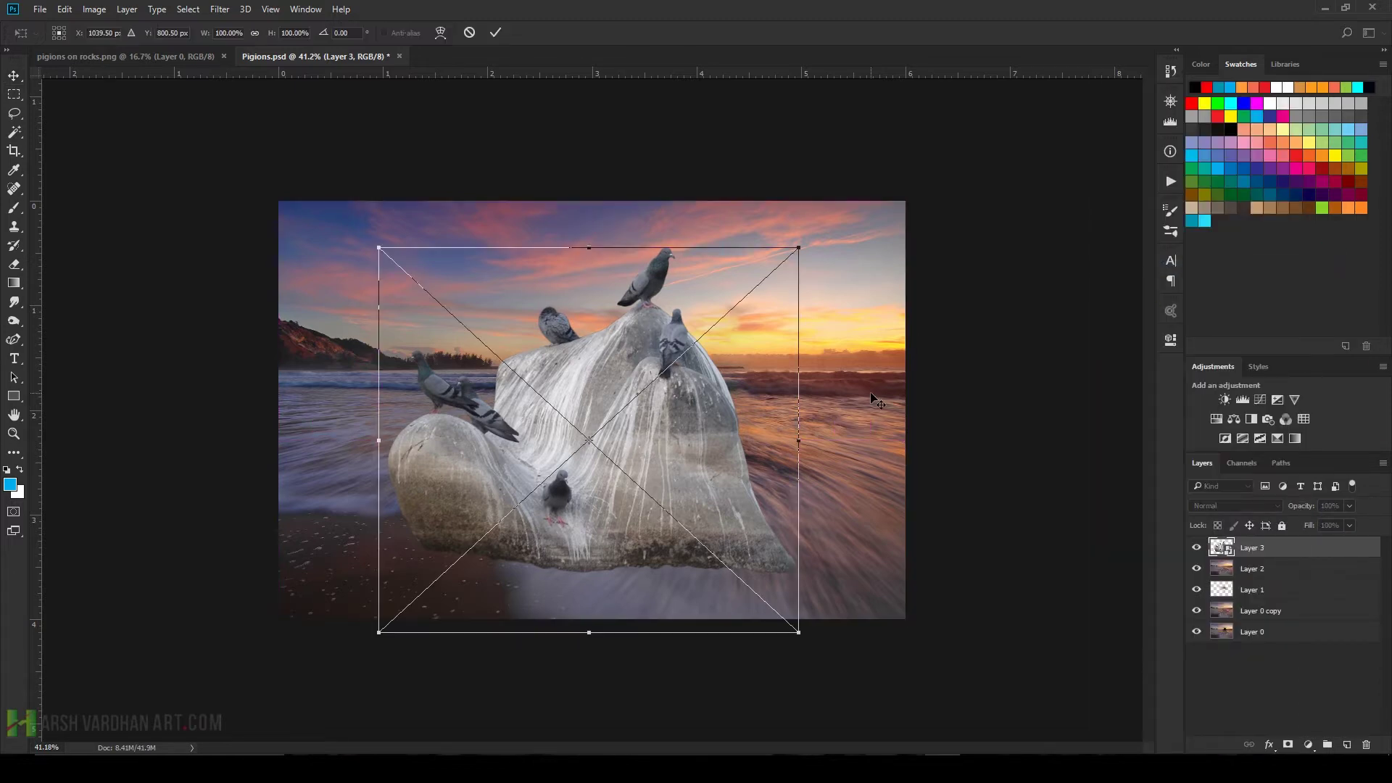
pyautogui.moveTo(802, 239); pyautogui.dragTo(696, 315)
pyautogui.moveTo(644, 445); pyautogui.dragTo(662, 398)
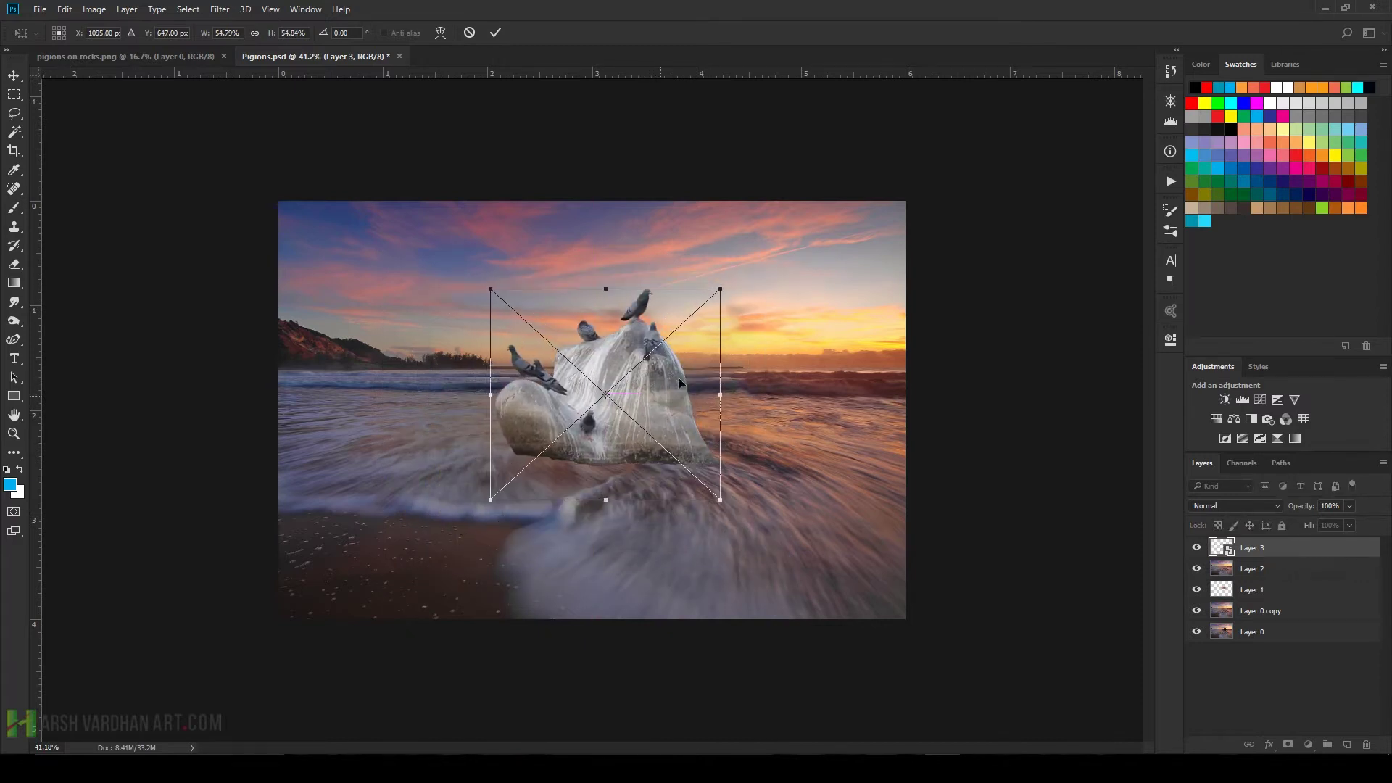
pyautogui.moveTo(726, 284); pyautogui.dragTo(722, 290)
pyautogui.moveTo(663, 398); pyautogui.dragTo(681, 388)
pyautogui.moveTo(734, 280)
pyautogui.mouseDown()
pyautogui.moveTo(714, 311)
pyautogui.moveTo(732, 286)
pyautogui.mouseUp()
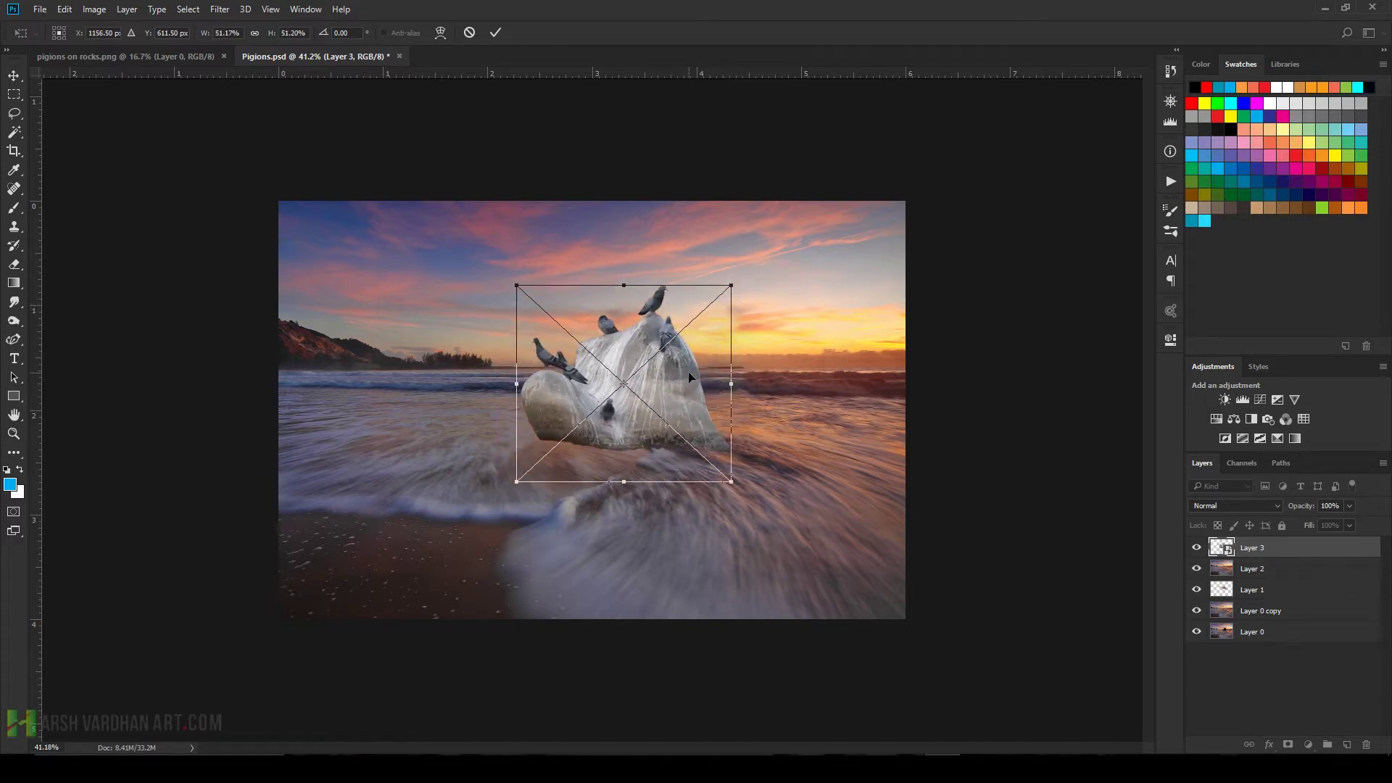
pyautogui.moveTo(689, 372); pyautogui.dragTo(685, 393)
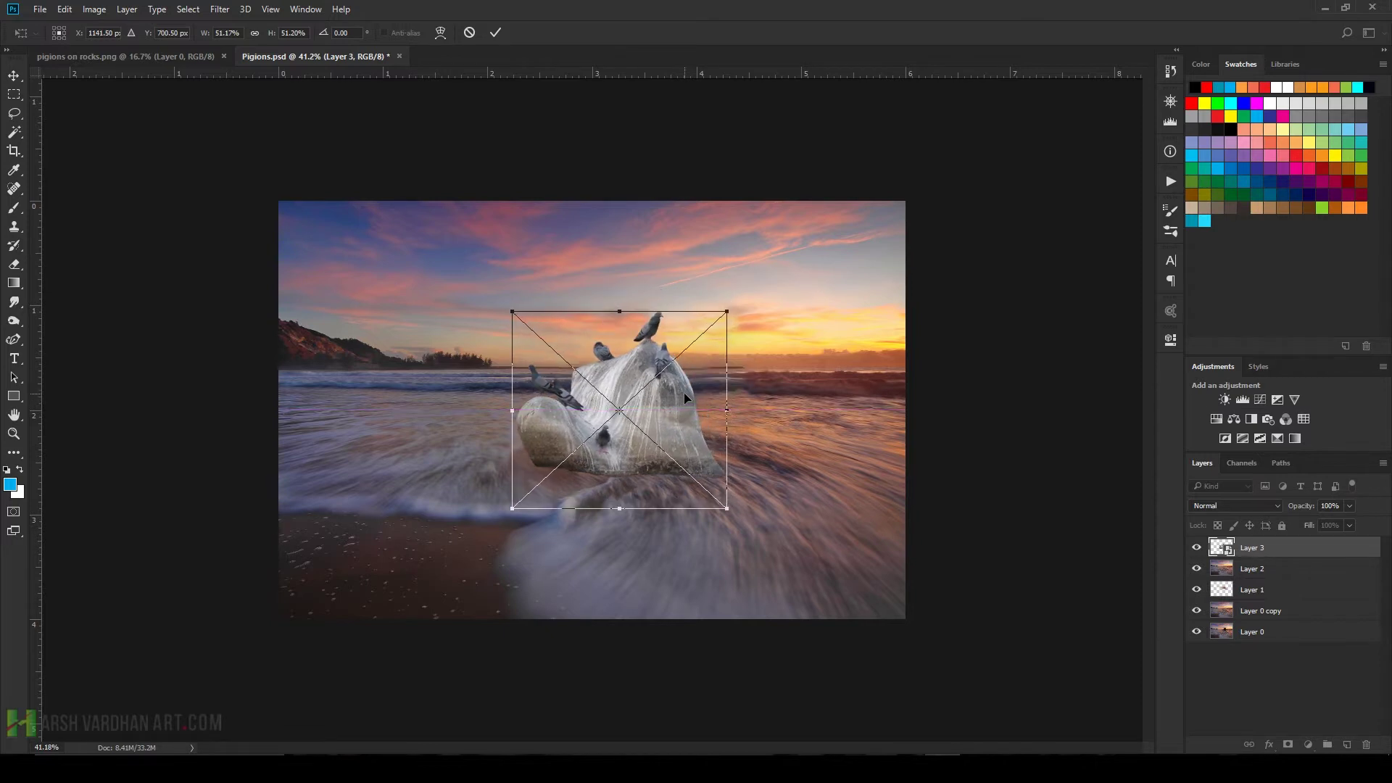
pyautogui.press('Return')
pyautogui.scroll(5, 685, 393)
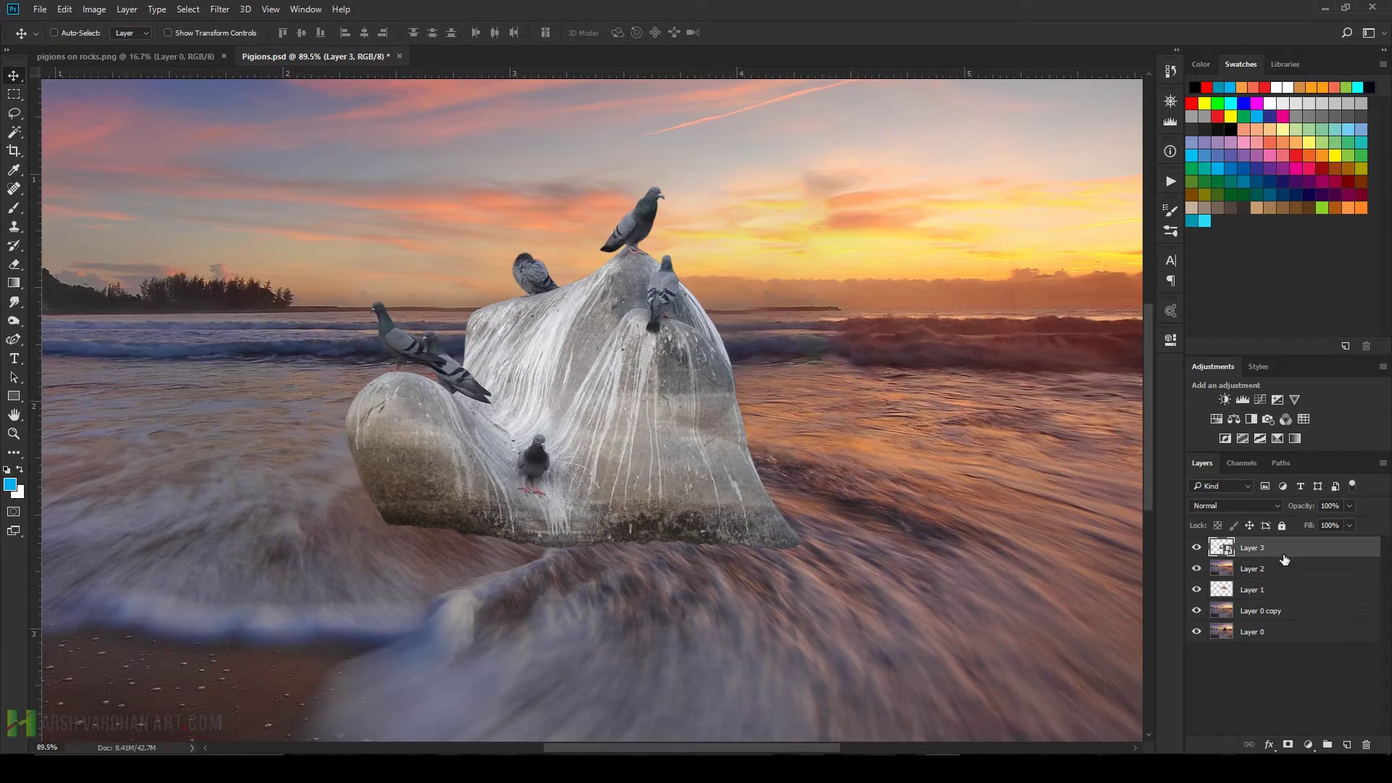
# Rename Layer 3 to 'Pigions' and give it a white layer mask
pyautogui.doubleClick(1253, 549)
pyautogui.write('Pigions')
pyautogui.press('Return')
pyautogui.scroll(-1, 1254, 565)
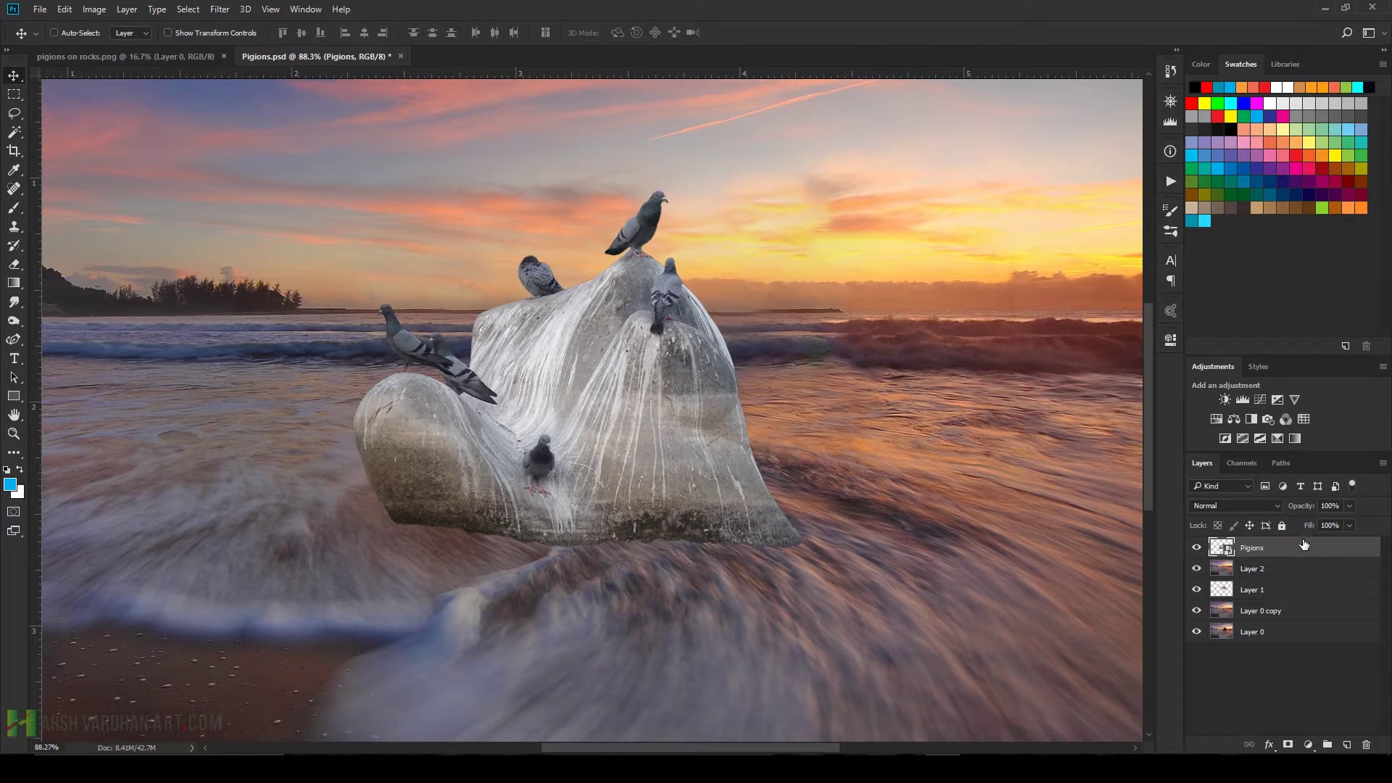
pyautogui.click(1288, 744)
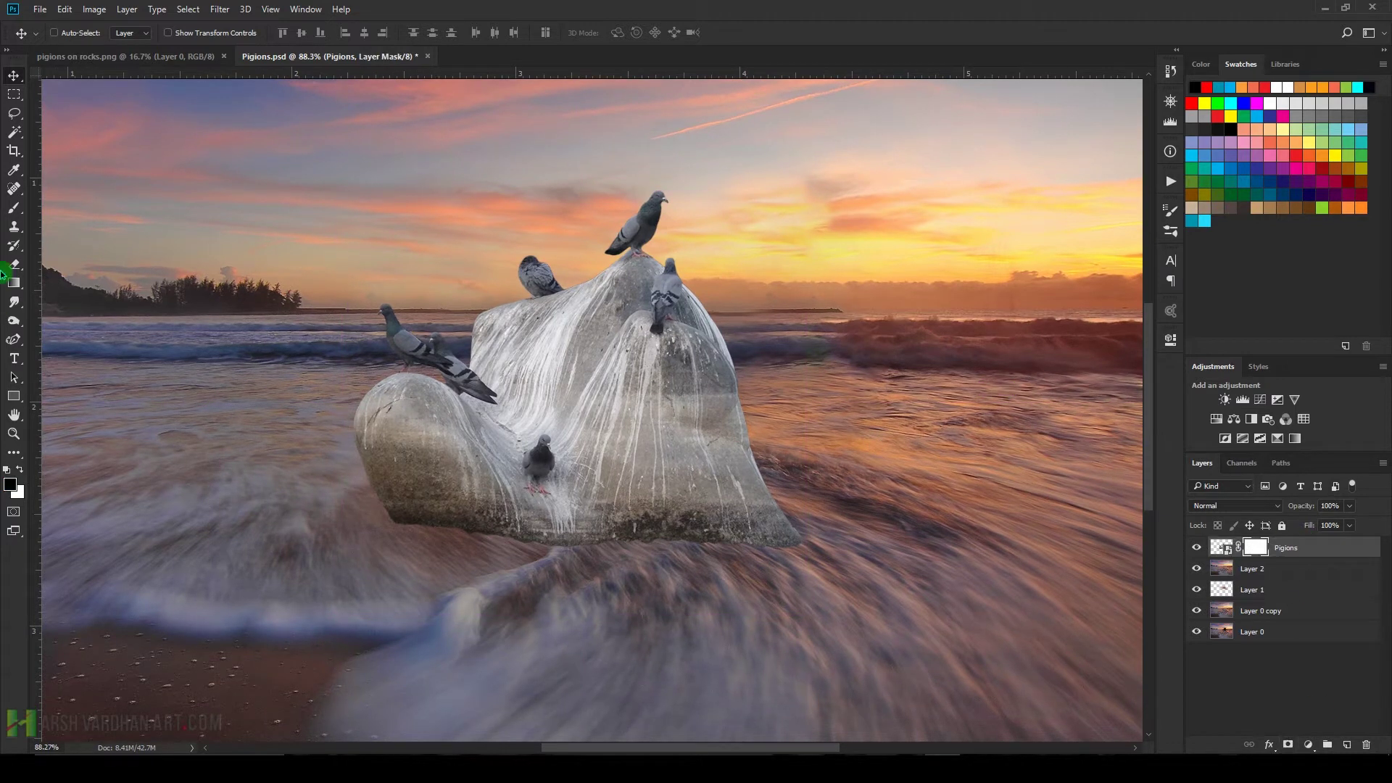
# Set up a Soft Round brush at 20% opacity with black as the painting colour
pyautogui.click(14, 209)
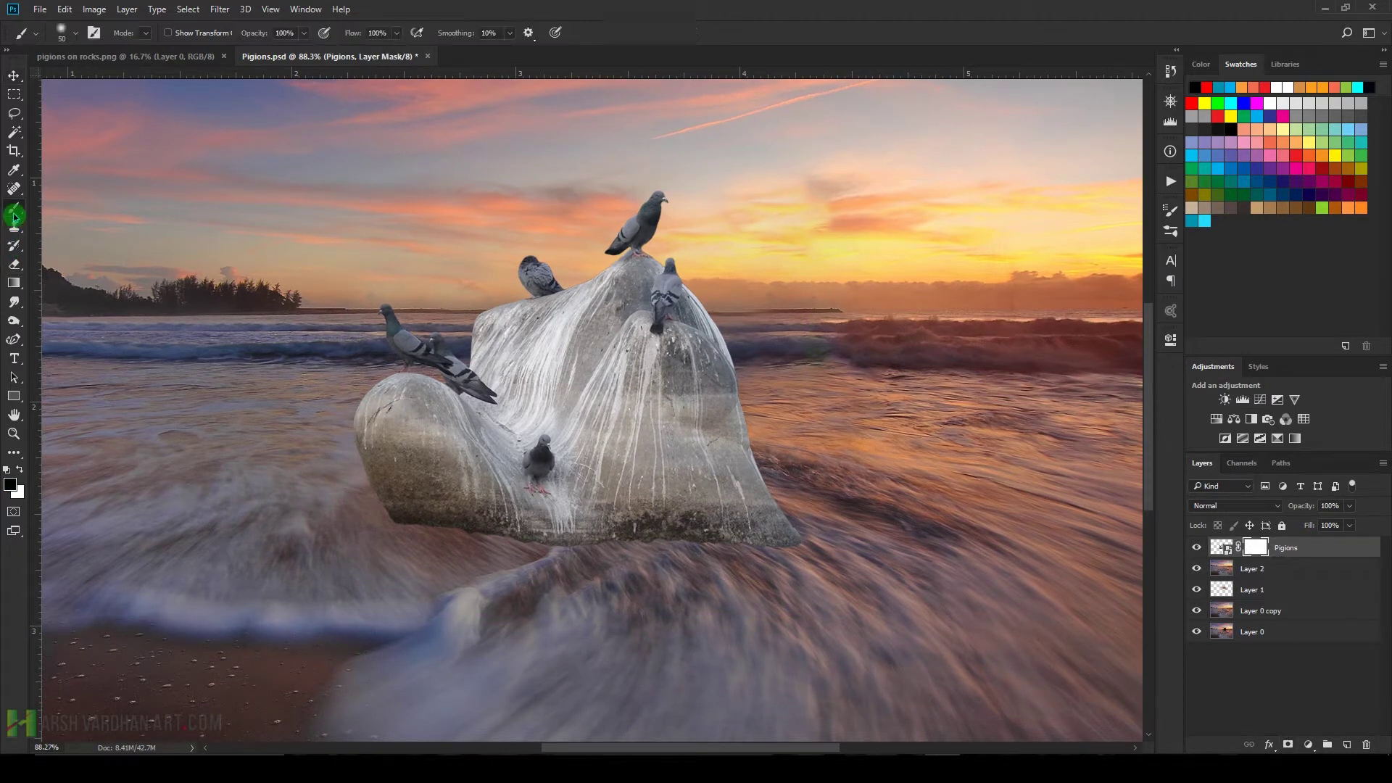
pyautogui.click(77, 35)
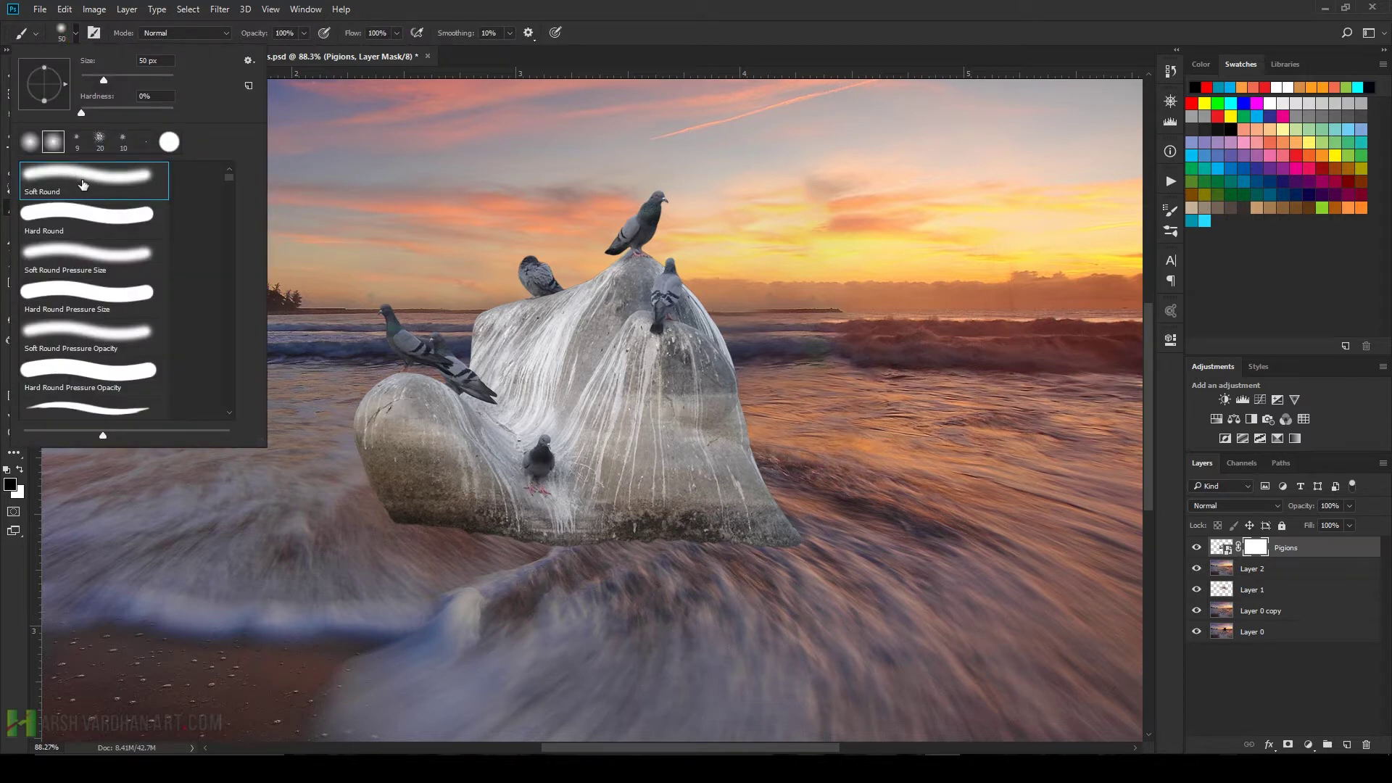
pyautogui.click(705, 7)
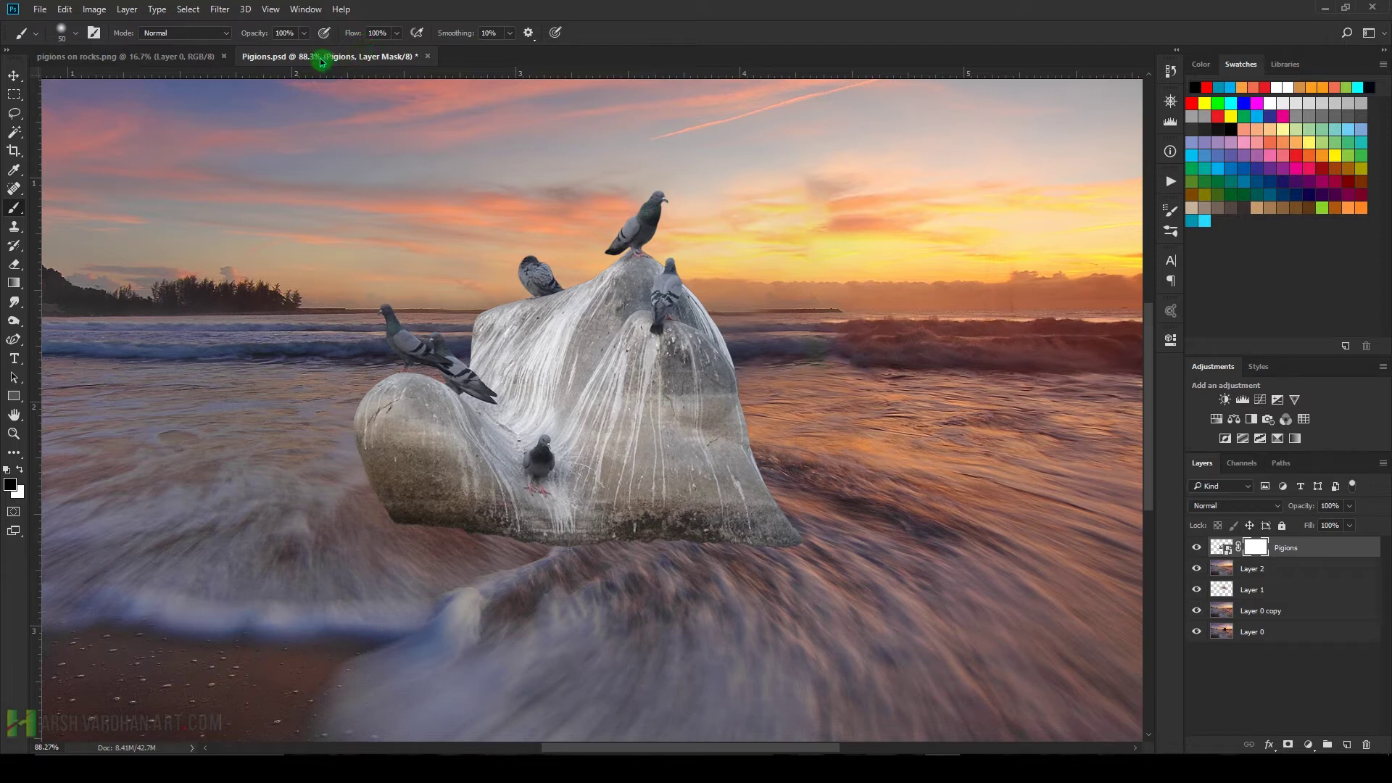
pyautogui.press('2')
pyautogui.click(9, 486)
# Paint the mask at 20–50% opacity along the rock's bottom, left and right edges into the waves
pyautogui.moveTo(458, 537)
pyautogui.mouseDown()
pyautogui.moveTo(545, 551)
pyautogui.moveTo(440, 553)
pyautogui.moveTo(502, 551)
pyautogui.moveTo(367, 529)
pyautogui.moveTo(478, 546)
pyautogui.moveTo(429, 534)
pyautogui.mouseUp()
pyautogui.press('5')
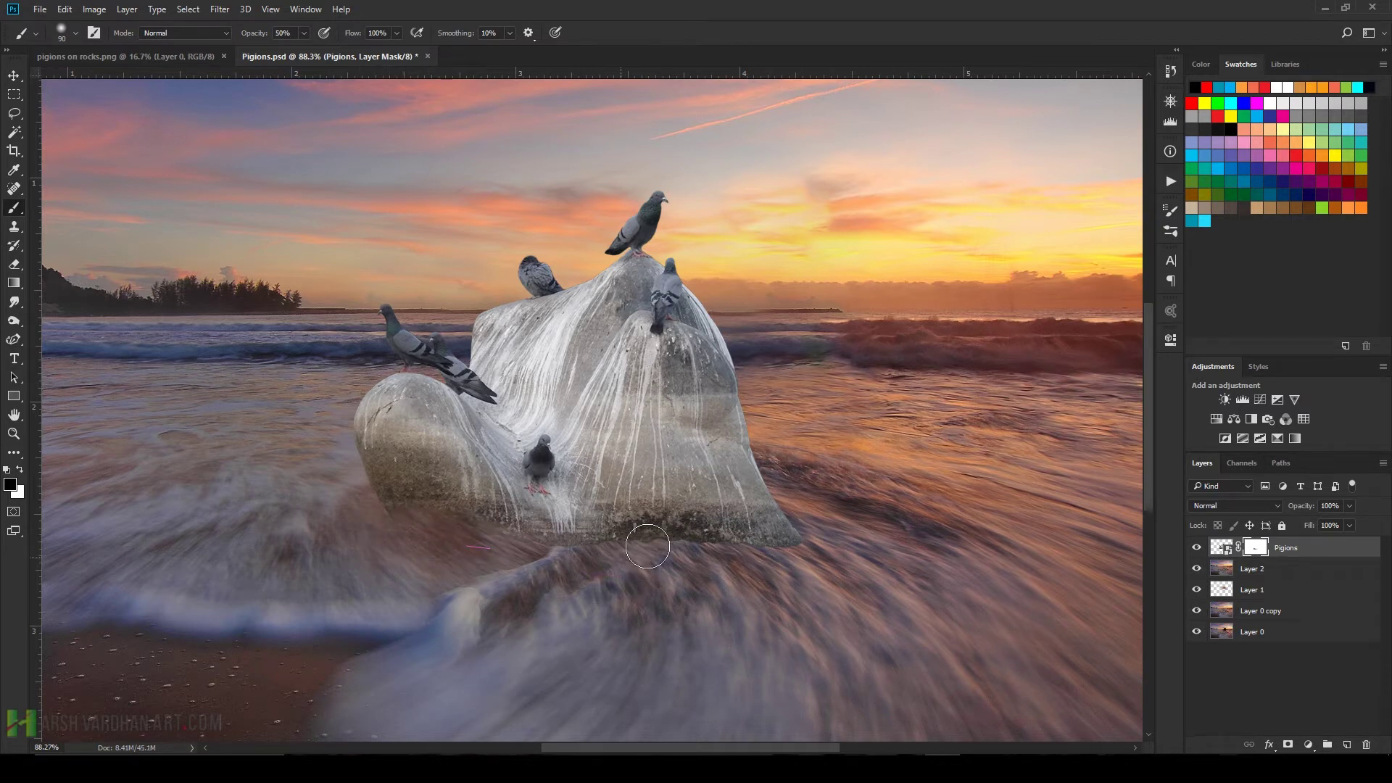
pyautogui.moveTo(641, 555)
pyautogui.mouseDown()
pyautogui.moveTo(874, 551)
pyautogui.moveTo(795, 551)
pyautogui.moveTo(795, 509)
pyautogui.moveTo(814, 540)
pyautogui.moveTo(792, 500)
pyautogui.moveTo(815, 530)
pyautogui.moveTo(745, 576)
pyautogui.mouseUp()
pyautogui.scroll(-4, 750, 544)
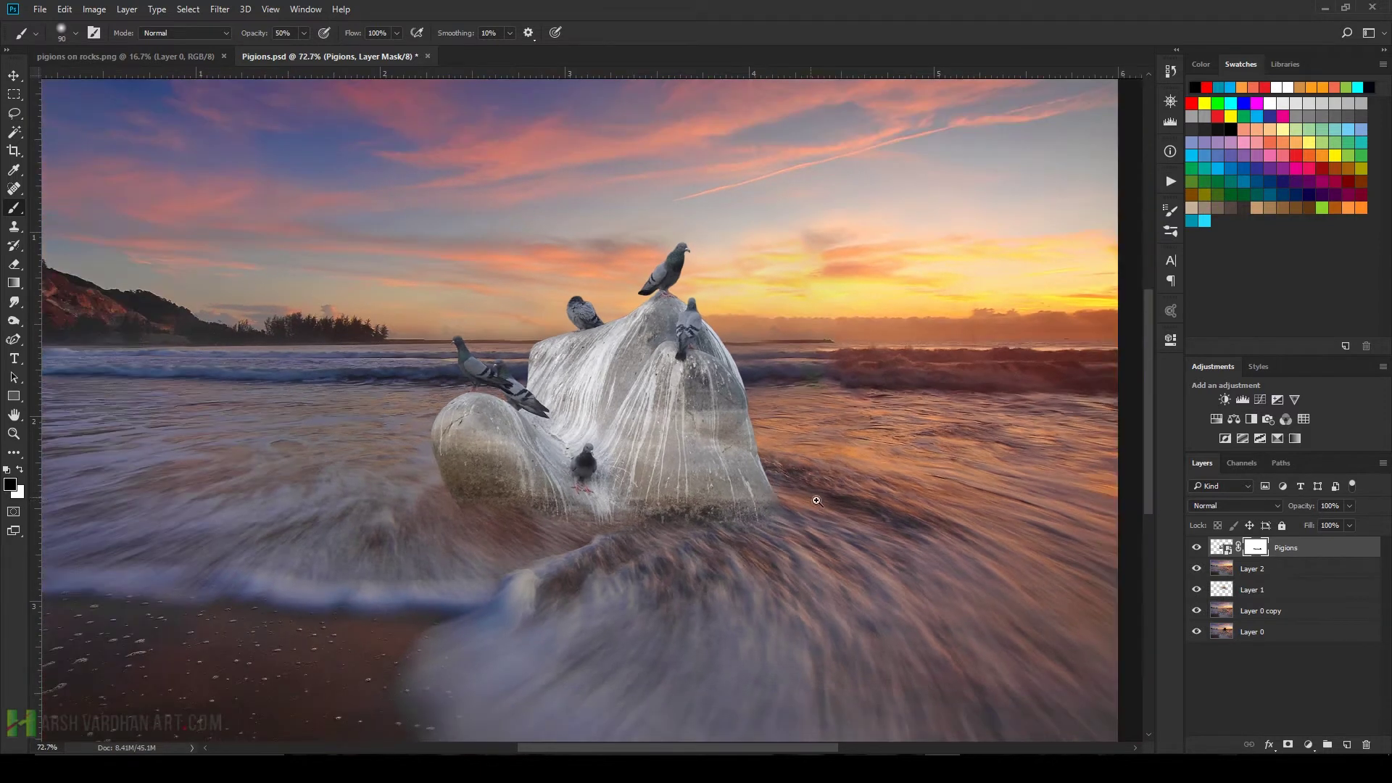
pyautogui.scroll(5, 638, 501)
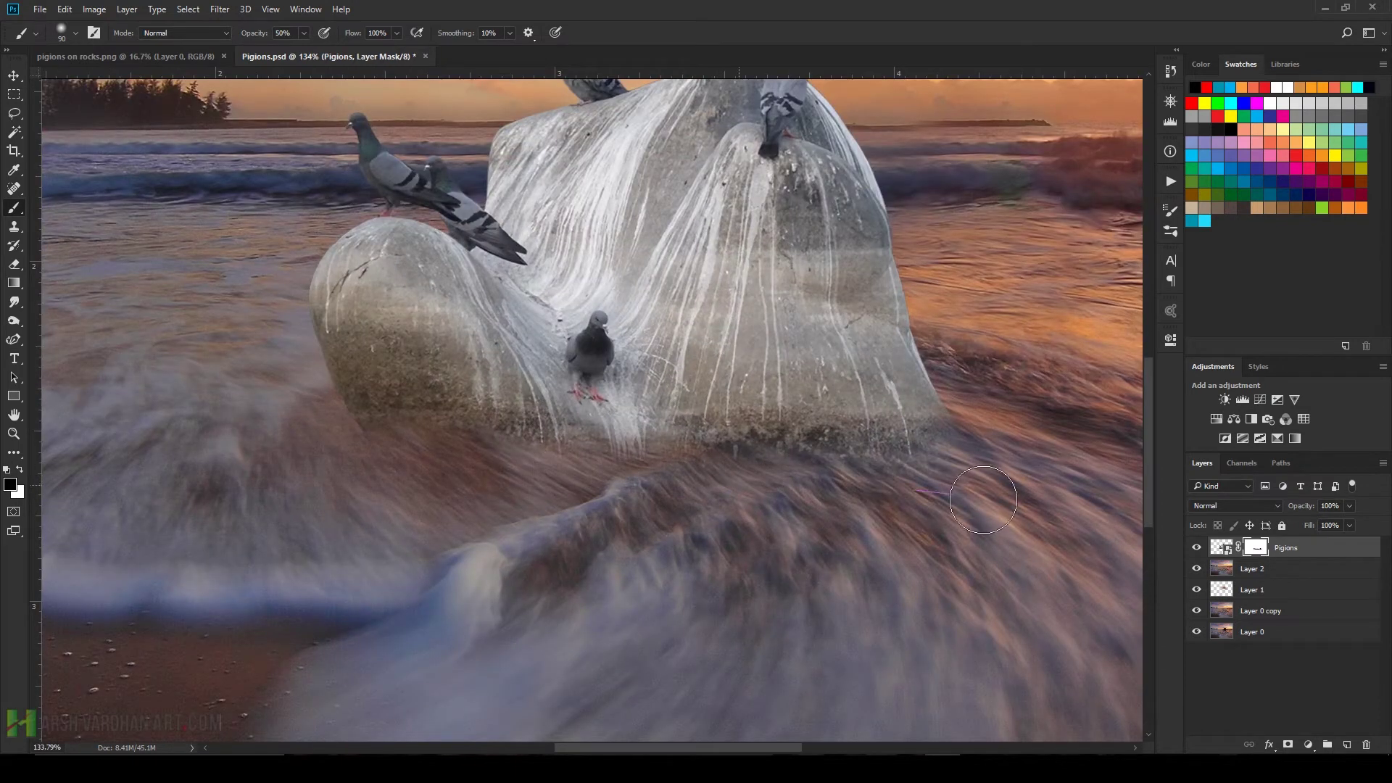
pyautogui.moveTo(803, 476)
pyautogui.mouseDown()
pyautogui.moveTo(483, 485)
pyautogui.moveTo(571, 483)
pyautogui.moveTo(467, 471)
pyautogui.mouseUp()
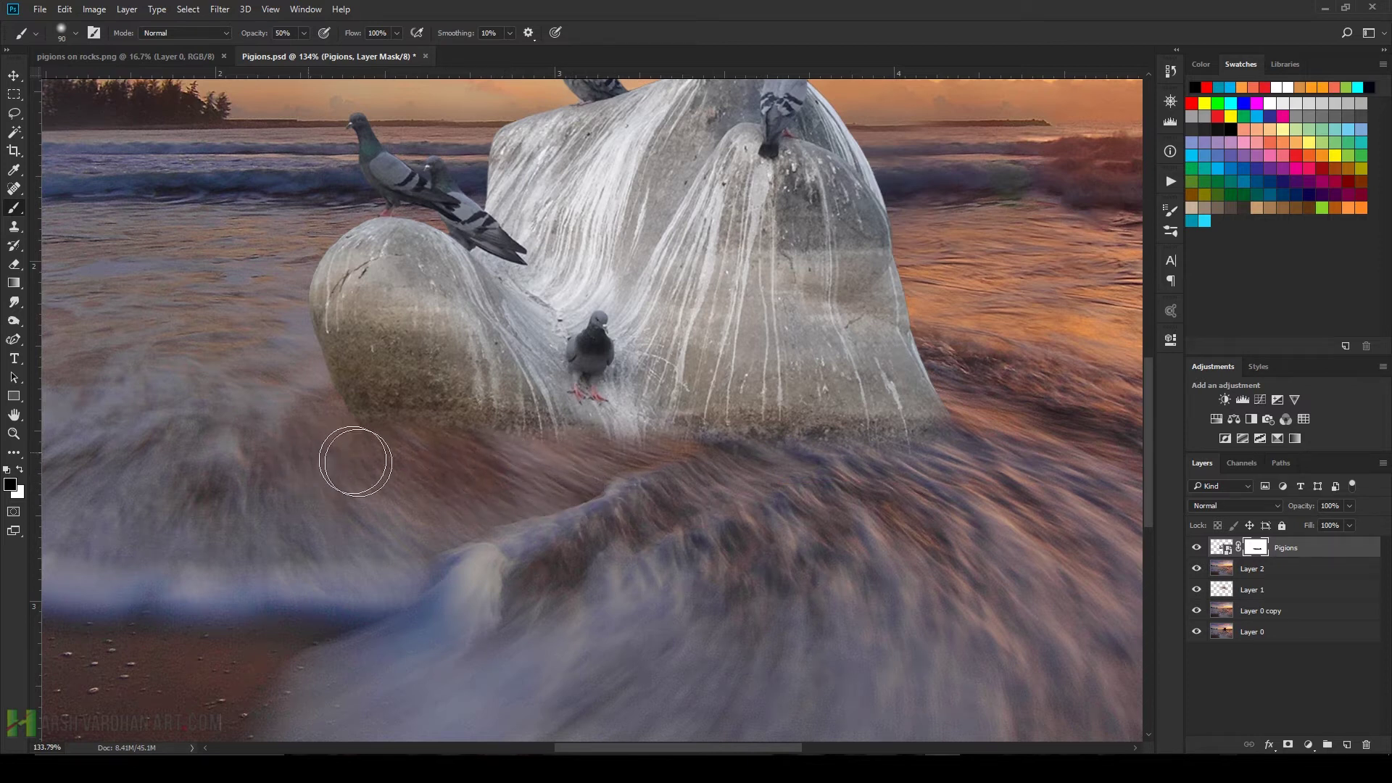
pyautogui.scroll(-8, 569, 487)
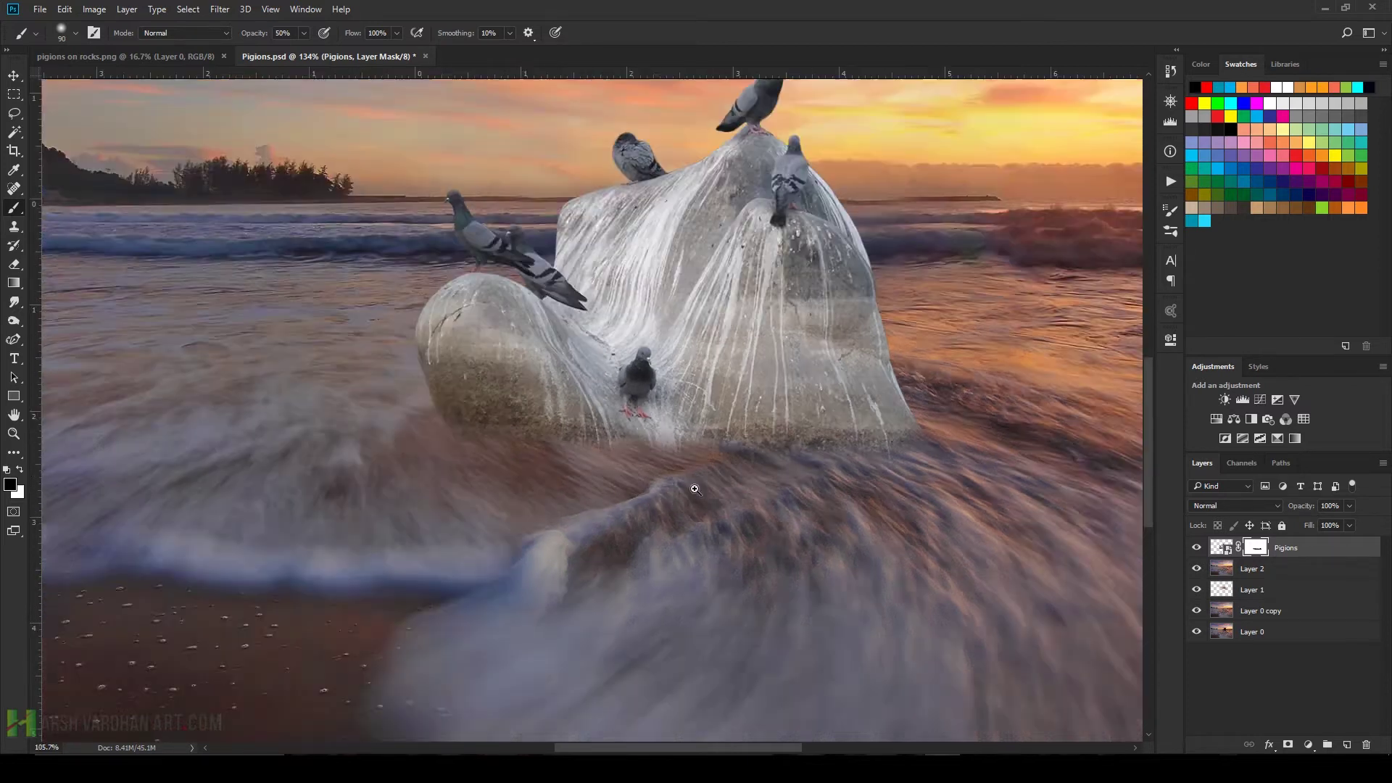
pyautogui.scroll(6, 652, 472)
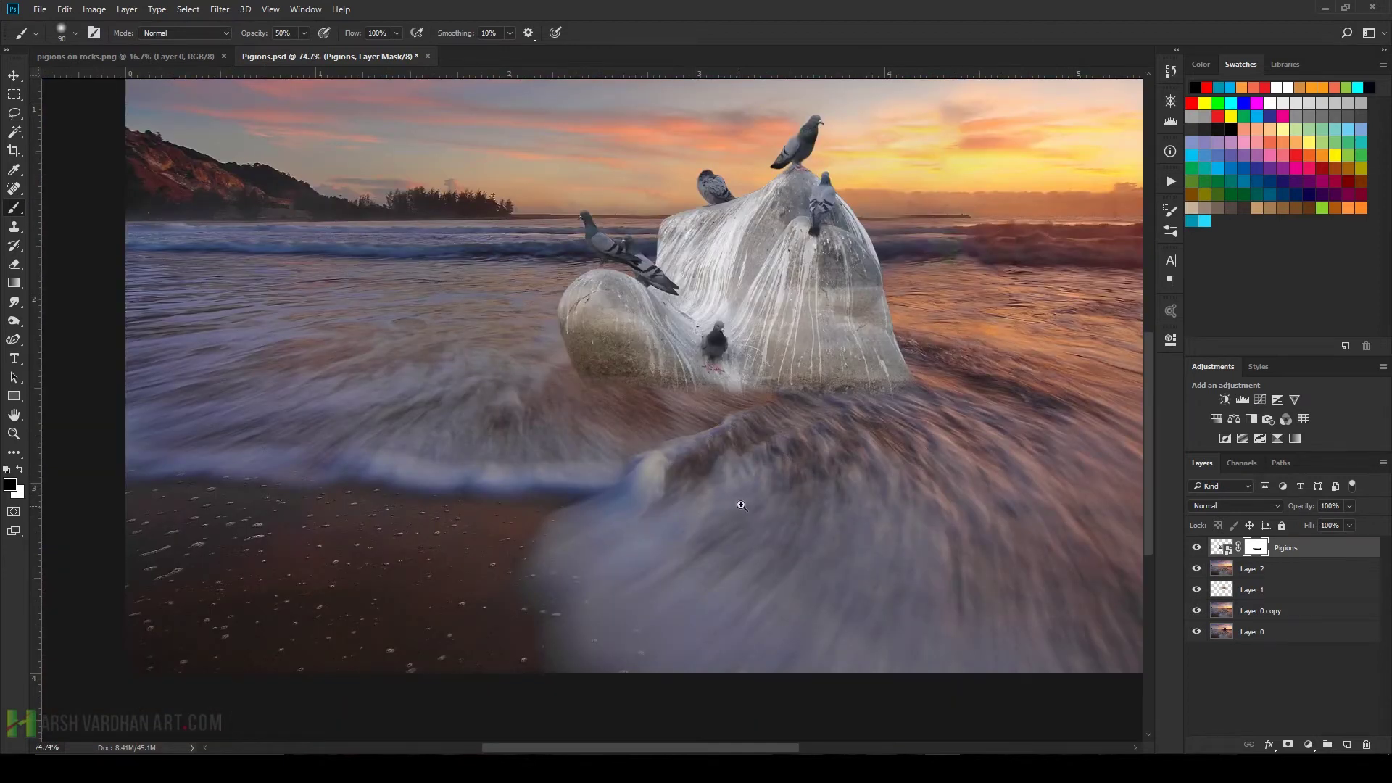
pyautogui.scroll(-5, 835, 452)
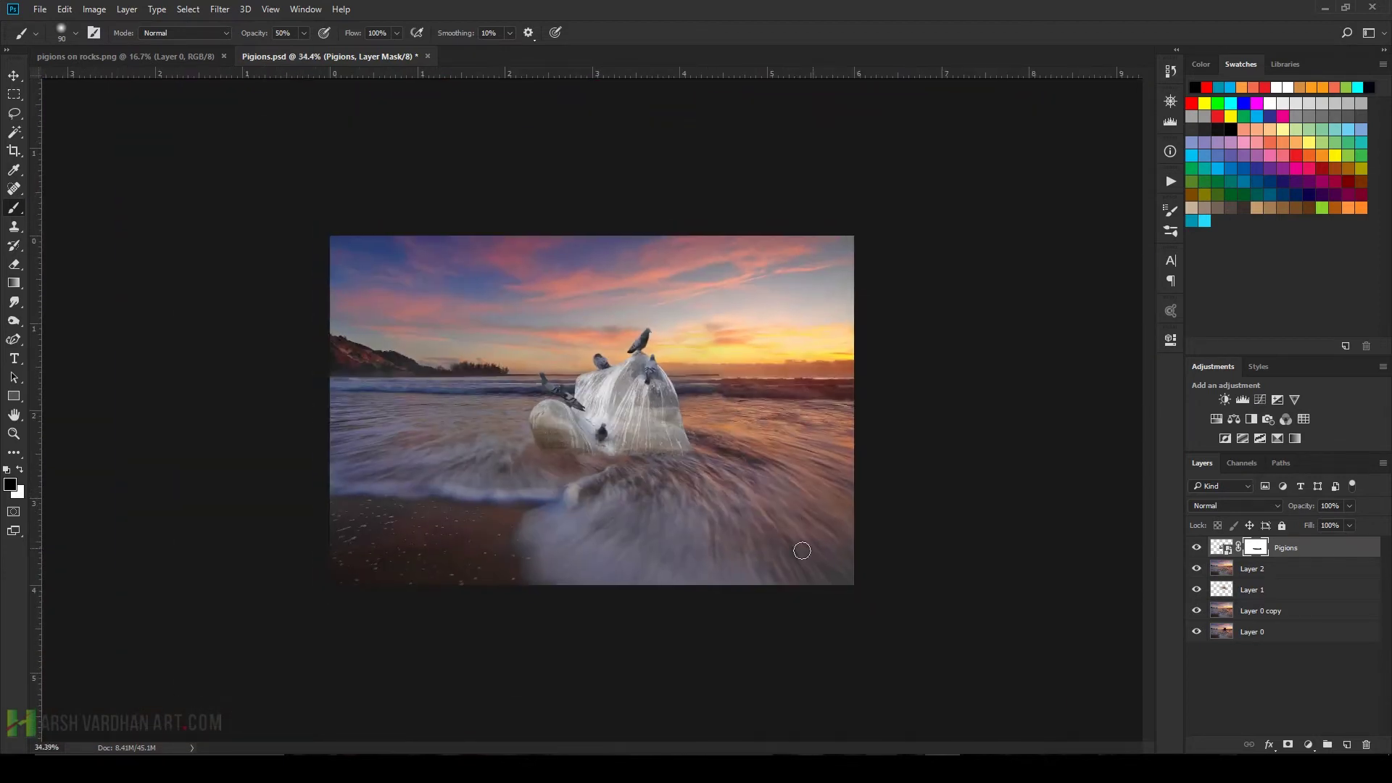
pyautogui.scroll(2, 689, 429)
pyautogui.scroll(1, 688, 429)
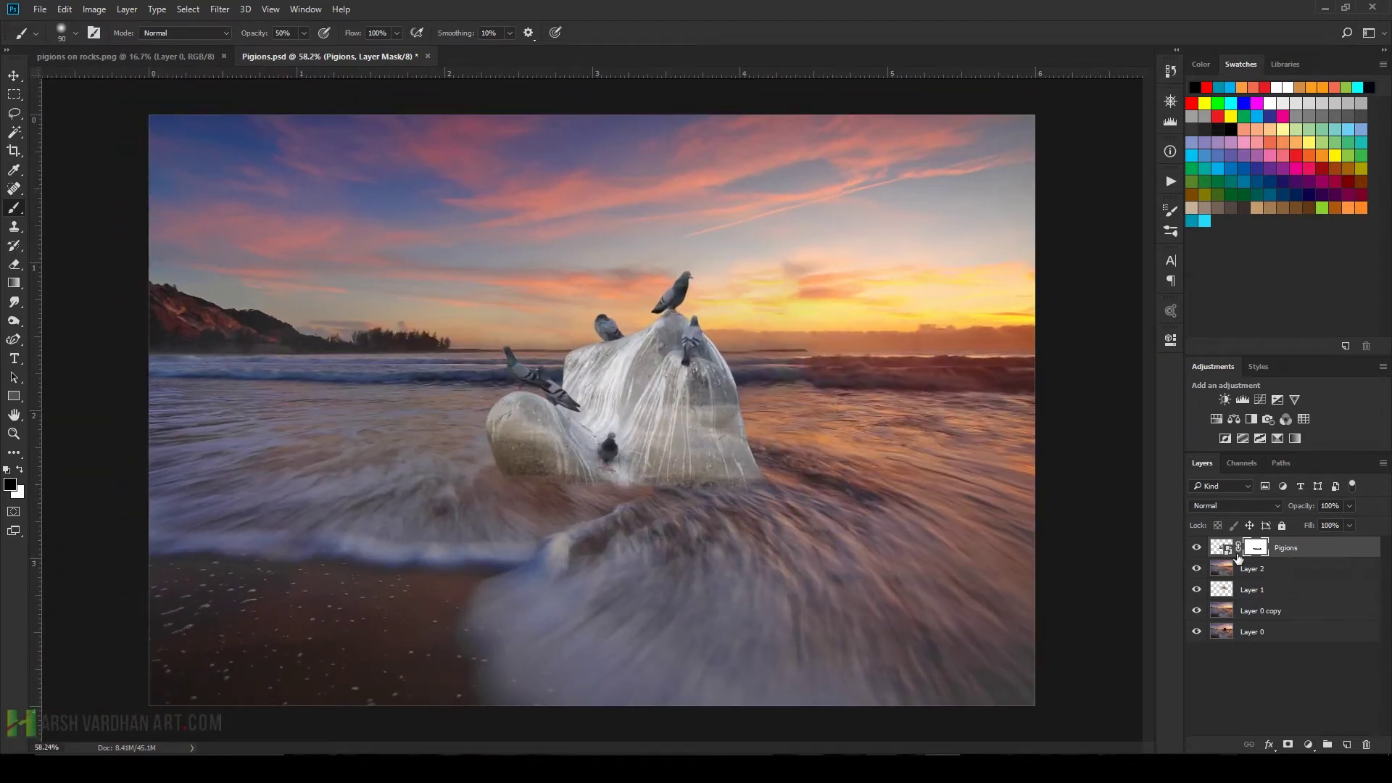
# Add a Curves layer clipped to Pigions and pull the curve down to darken the rock
pyautogui.click(1223, 550)
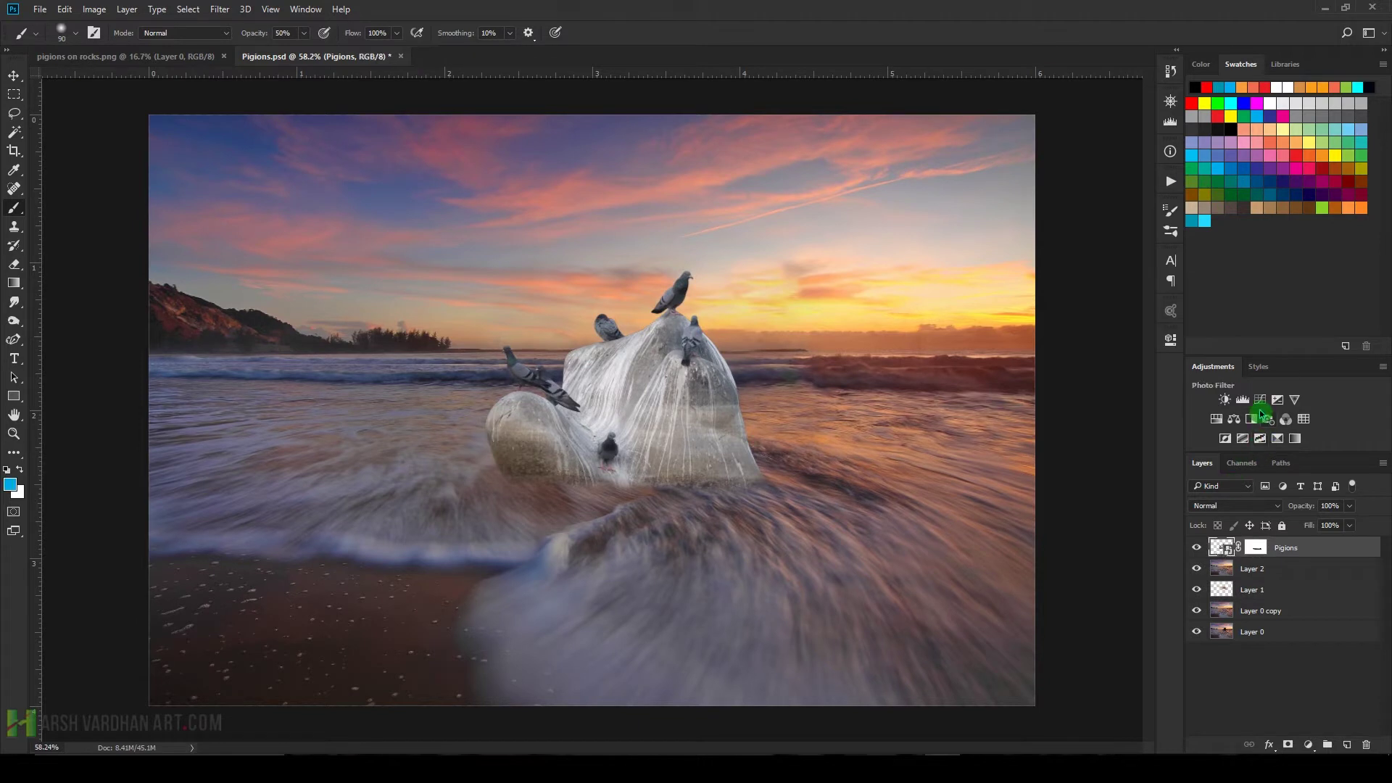
pyautogui.click(1260, 400)
pyautogui.click(1044, 580)
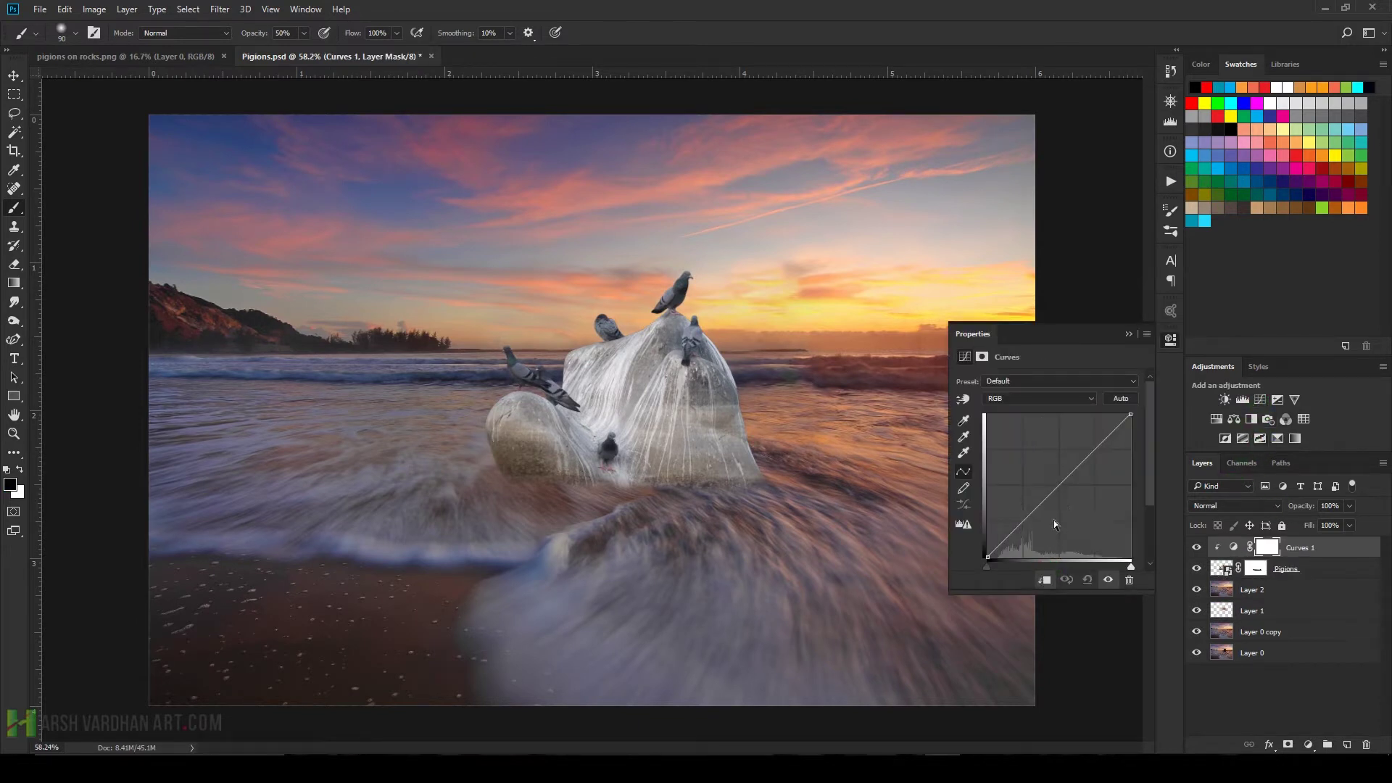
pyautogui.moveTo(1056, 491); pyautogui.dragTo(1072, 501)
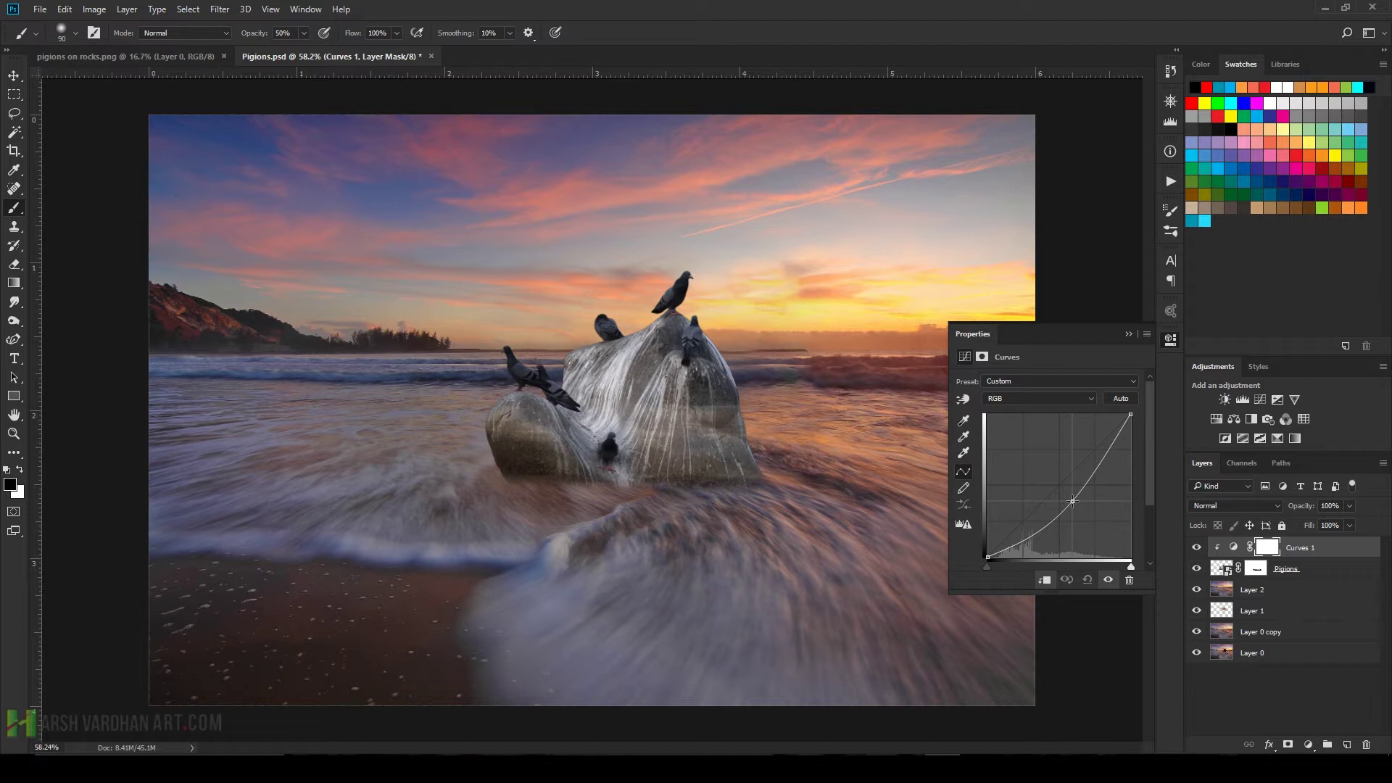
# Invert the Curves 1 mask and paint the darkening back onto the rock's bottom in white
pyautogui.click(1263, 549)
pyautogui.hotkey('ctrl', 'i')
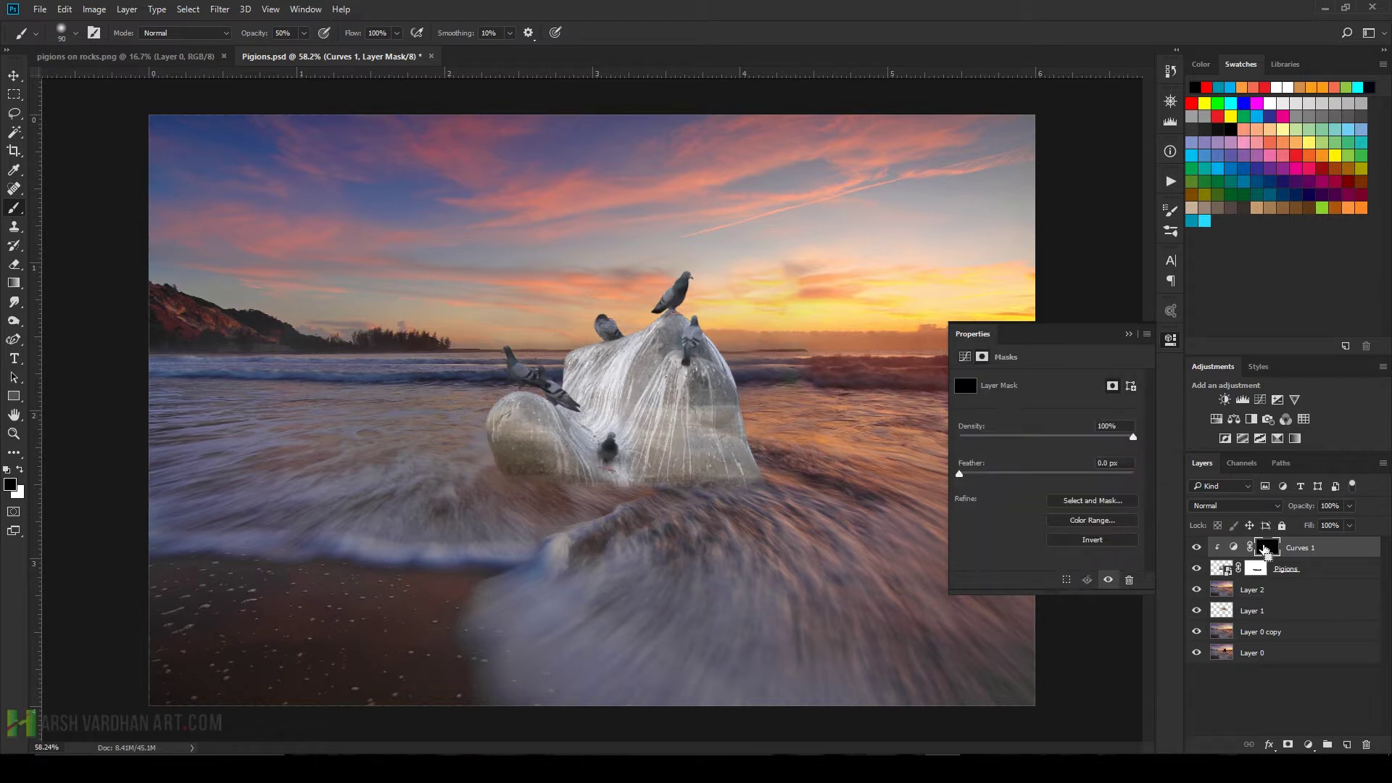
pyautogui.click(18, 473)
pyautogui.click(17, 469)
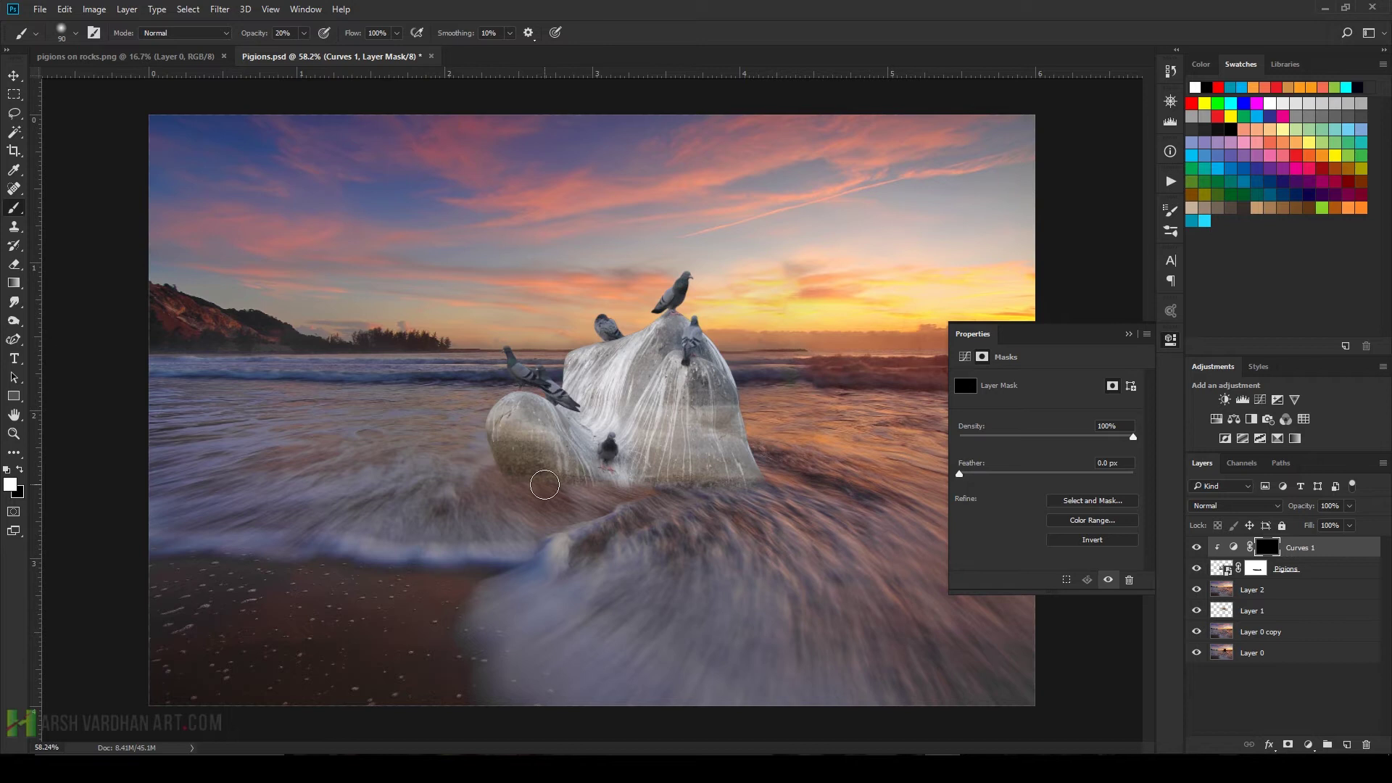
pyautogui.press(']')
pyautogui.press(']')
pyautogui.press(']')
pyautogui.press(']')
pyautogui.moveTo(576, 475)
pyautogui.mouseDown()
pyautogui.moveTo(780, 492)
pyautogui.moveTo(631, 484)
pyautogui.moveTo(613, 384)
pyautogui.moveTo(584, 419)
pyautogui.moveTo(592, 372)
pyautogui.moveTo(588, 396)
pyautogui.moveTo(633, 363)
pyautogui.moveTo(611, 386)
pyautogui.moveTo(632, 389)
pyautogui.moveTo(591, 358)
pyautogui.moveTo(582, 408)
pyautogui.moveTo(621, 339)
pyautogui.moveTo(634, 347)
pyautogui.moveTo(617, 371)
pyautogui.moveTo(638, 353)
pyautogui.moveTo(585, 416)
pyautogui.moveTo(614, 376)
pyautogui.moveTo(619, 396)
pyautogui.moveTo(661, 359)
pyautogui.moveTo(633, 443)
pyautogui.moveTo(653, 415)
pyautogui.moveTo(660, 479)
pyautogui.moveTo(507, 477)
pyautogui.moveTo(717, 486)
pyautogui.moveTo(509, 491)
pyautogui.moveTo(484, 464)
pyautogui.moveTo(607, 496)
pyautogui.moveTo(721, 484)
pyautogui.moveTo(672, 490)
pyautogui.moveTo(660, 373)
pyautogui.moveTo(629, 408)
pyautogui.moveTo(627, 376)
pyautogui.moveTo(591, 398)
pyautogui.mouseUp()
pyautogui.press('5')
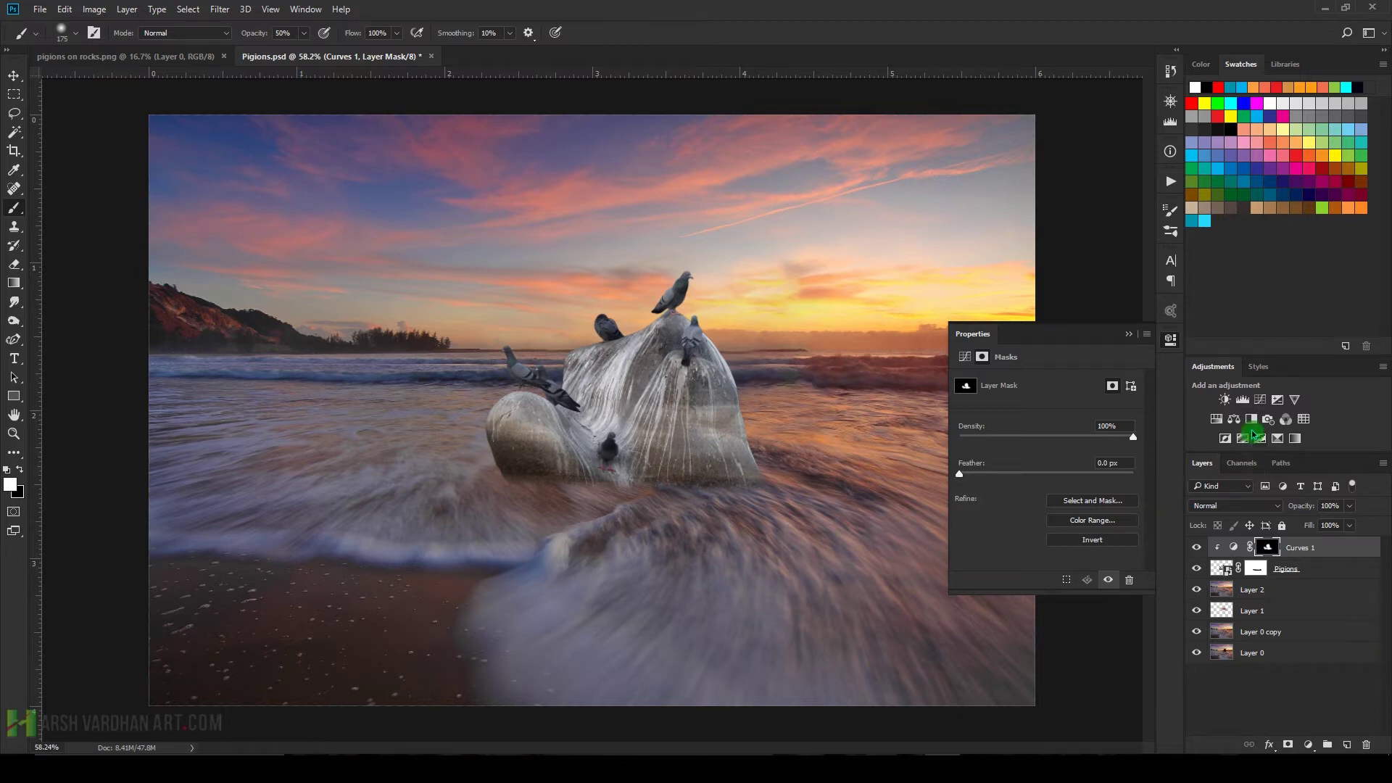
pyautogui.click(1260, 400)
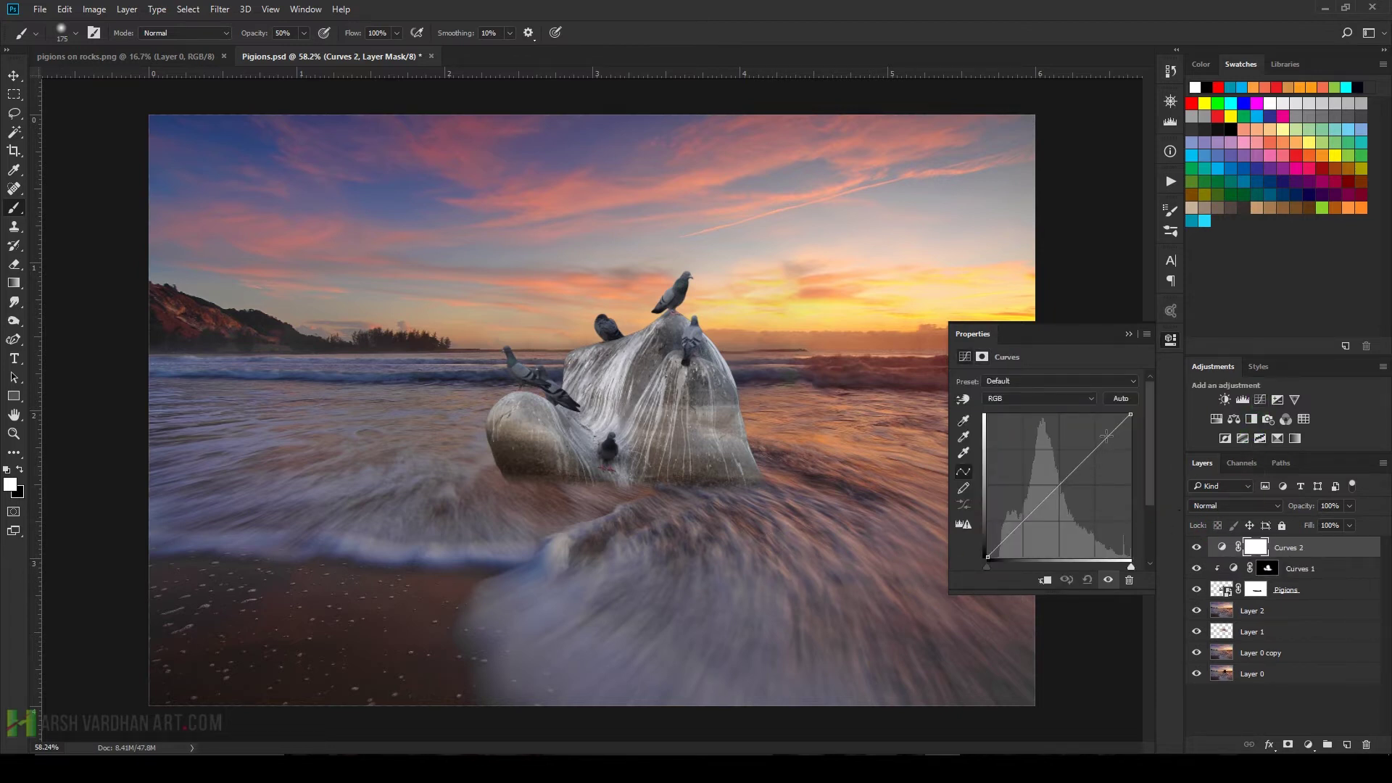
# Raise the Curves 2 curve, clip it to the rock, and invert its mask to black
pyautogui.moveTo(1107, 435); pyautogui.dragTo(1068, 427)
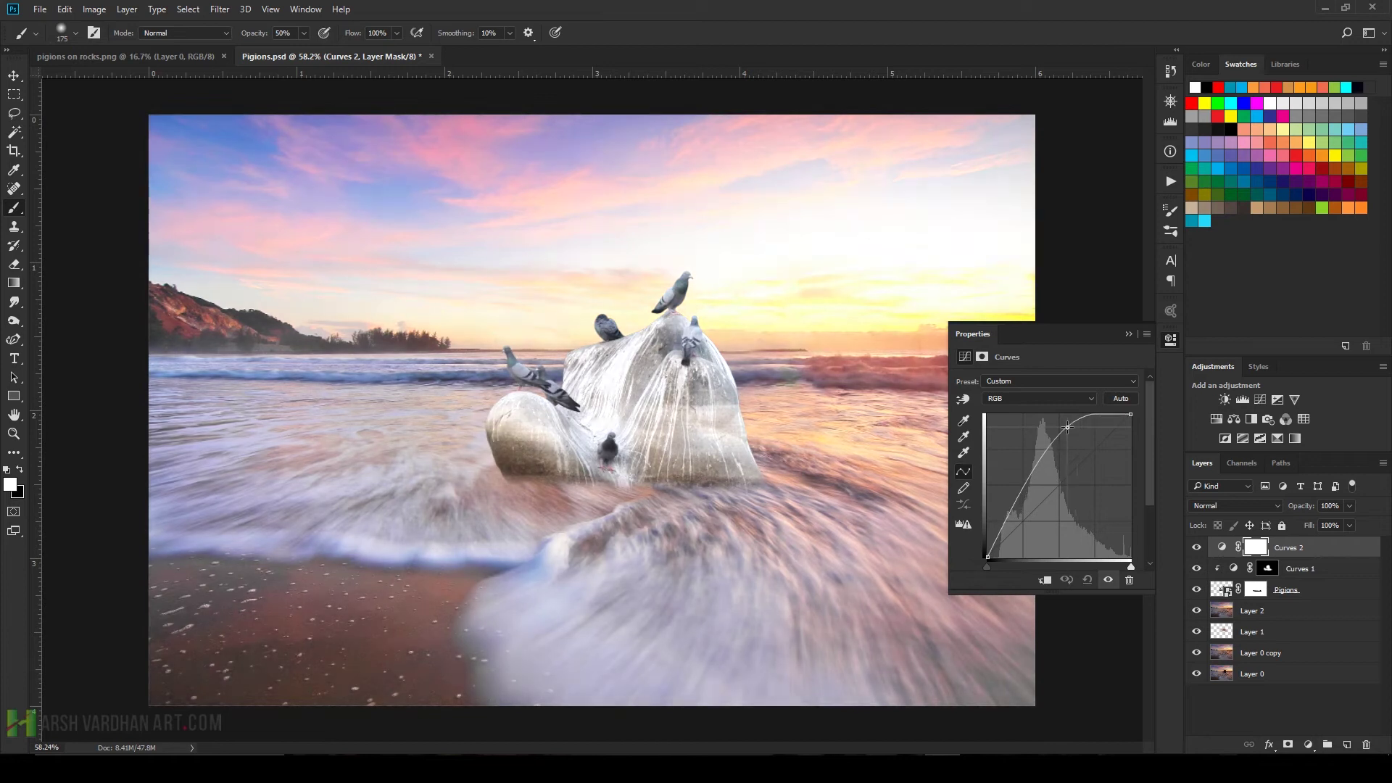
pyautogui.click(1045, 581)
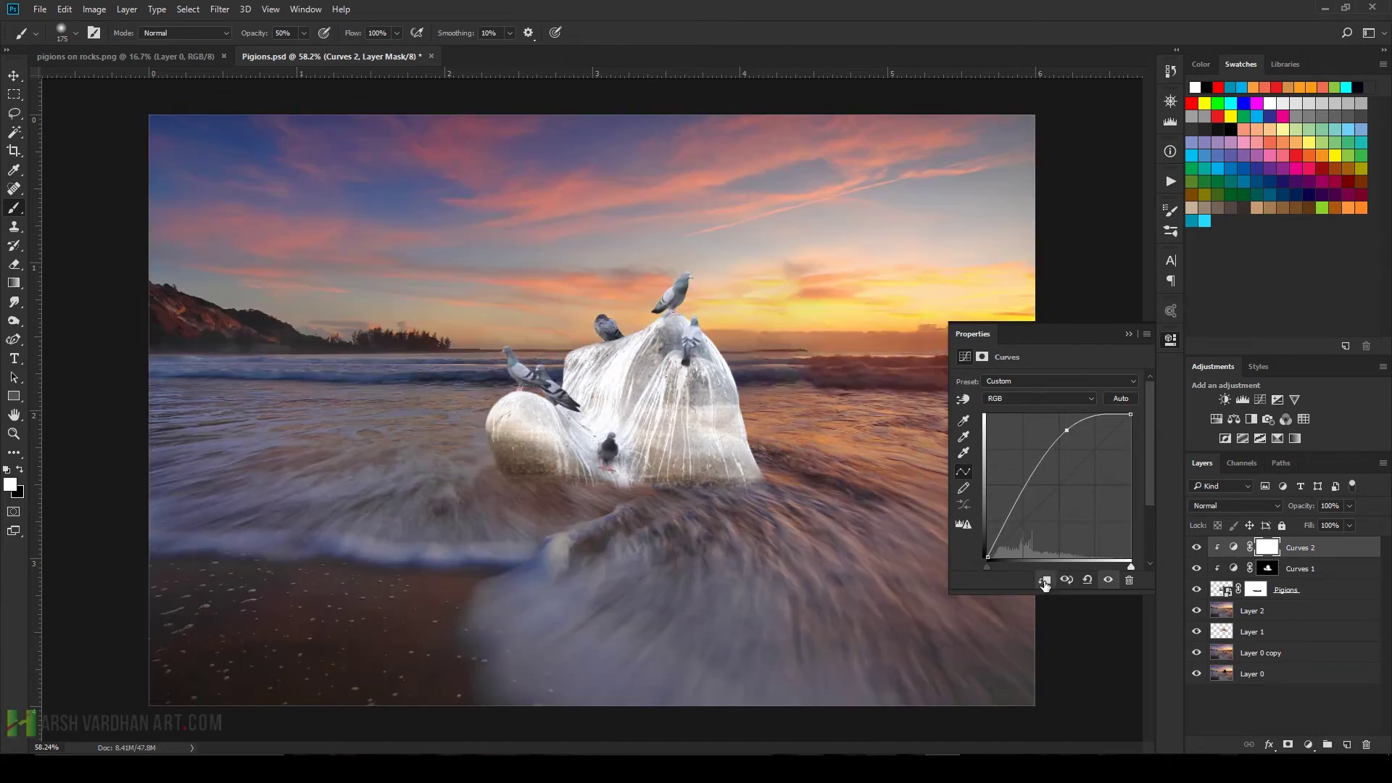
pyautogui.click(1269, 550)
pyautogui.hotkey('ctrl', 'i')
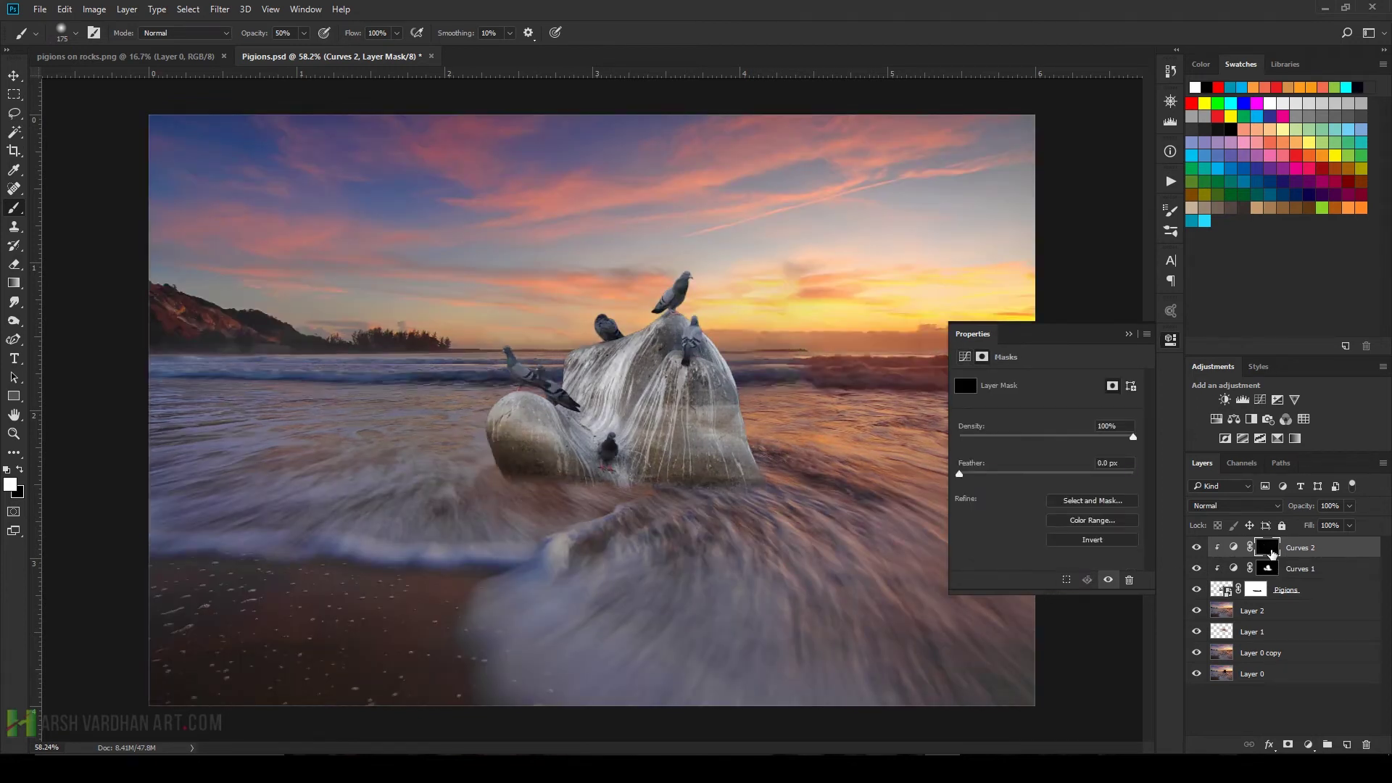
# Paint the brightening back onto the rock's top, right edge and left side
pyautogui.moveTo(715, 310); pyautogui.dragTo(711, 308)
pyautogui.moveTo(746, 387); pyautogui.dragTo(770, 445)
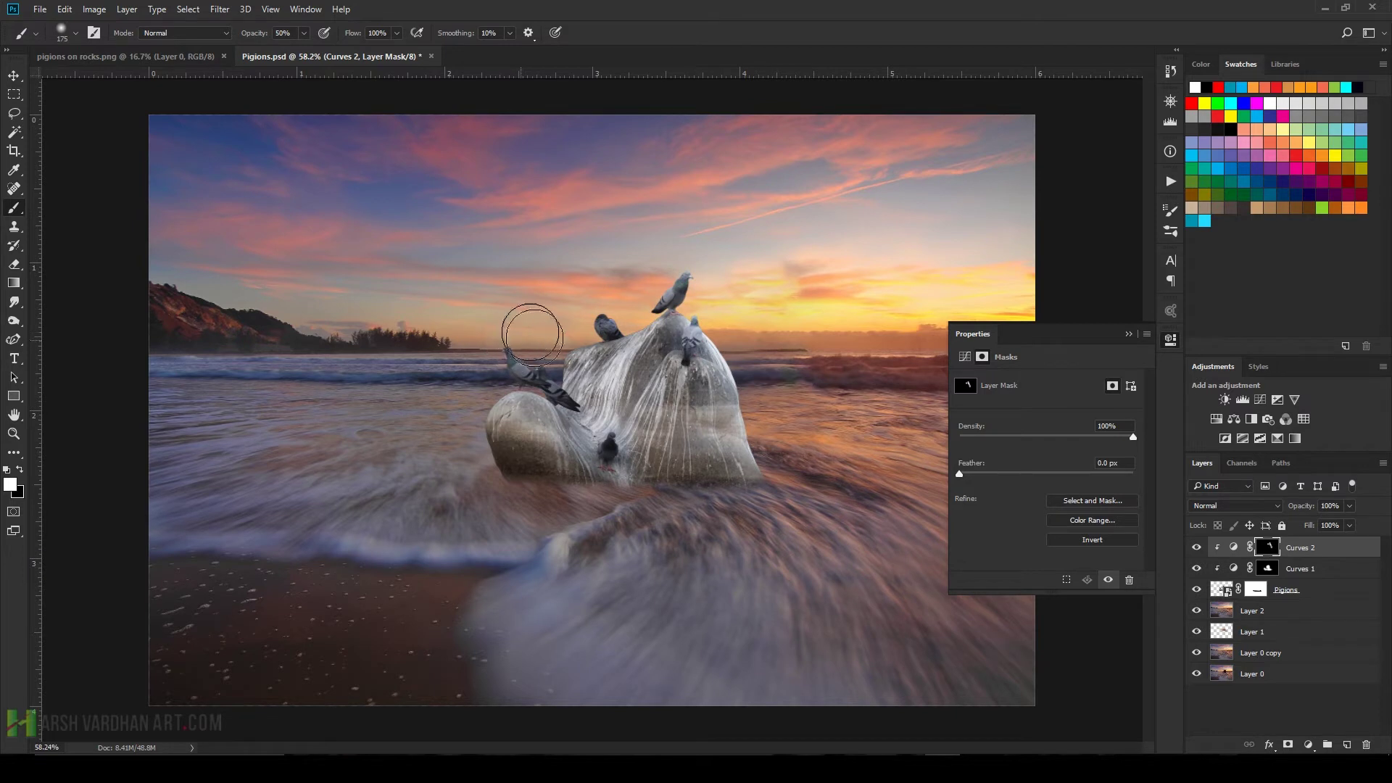
pyautogui.moveTo(529, 330)
pyautogui.mouseDown()
pyautogui.moveTo(572, 365)
pyautogui.moveTo(561, 349)
pyautogui.moveTo(613, 430)
pyautogui.moveTo(567, 409)
pyautogui.moveTo(580, 442)
pyautogui.mouseUp()
pyautogui.moveTo(754, 380)
pyautogui.mouseDown()
pyautogui.moveTo(794, 507)
pyautogui.moveTo(688, 388)
pyautogui.moveTo(705, 411)
pyautogui.mouseUp()
pyautogui.press('[')
pyautogui.press('[')
pyautogui.press('[')
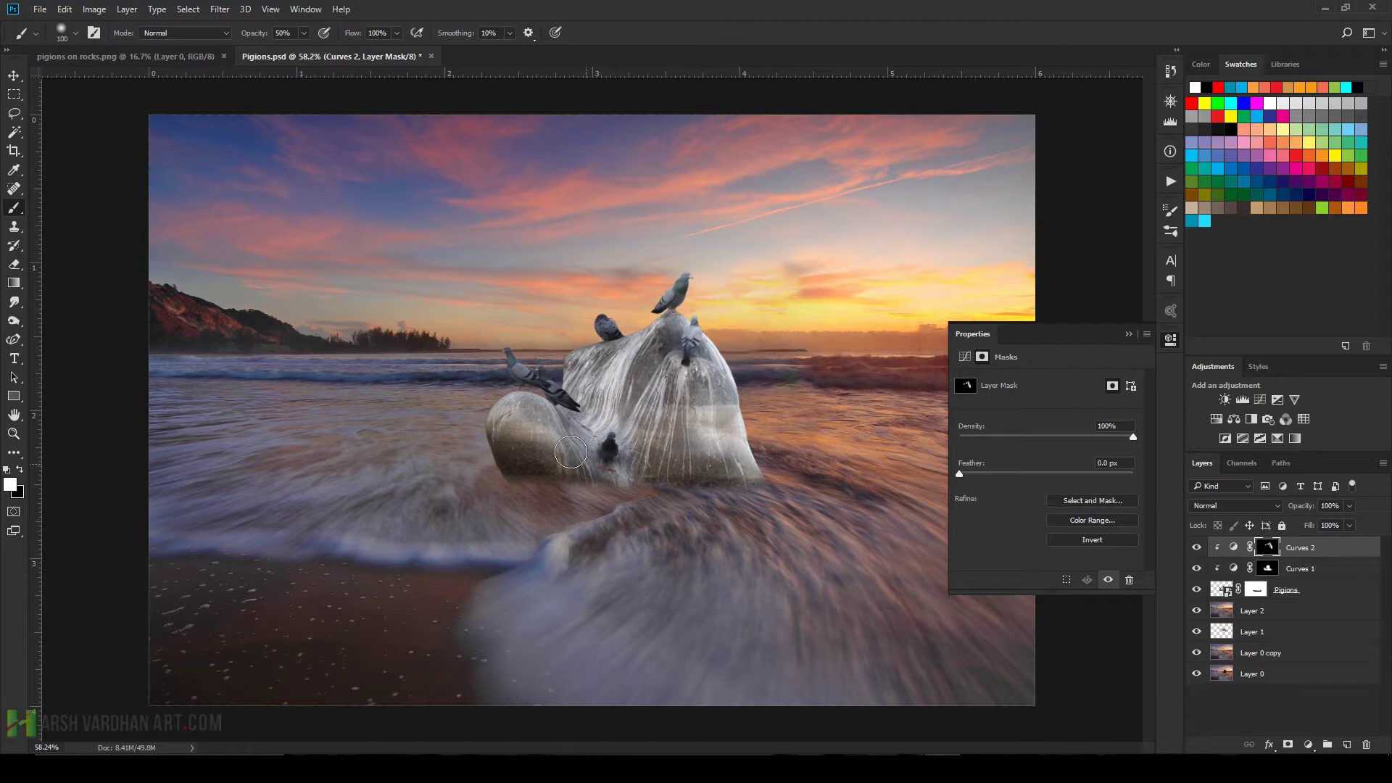
pyautogui.moveTo(535, 420); pyautogui.dragTo(546, 434)
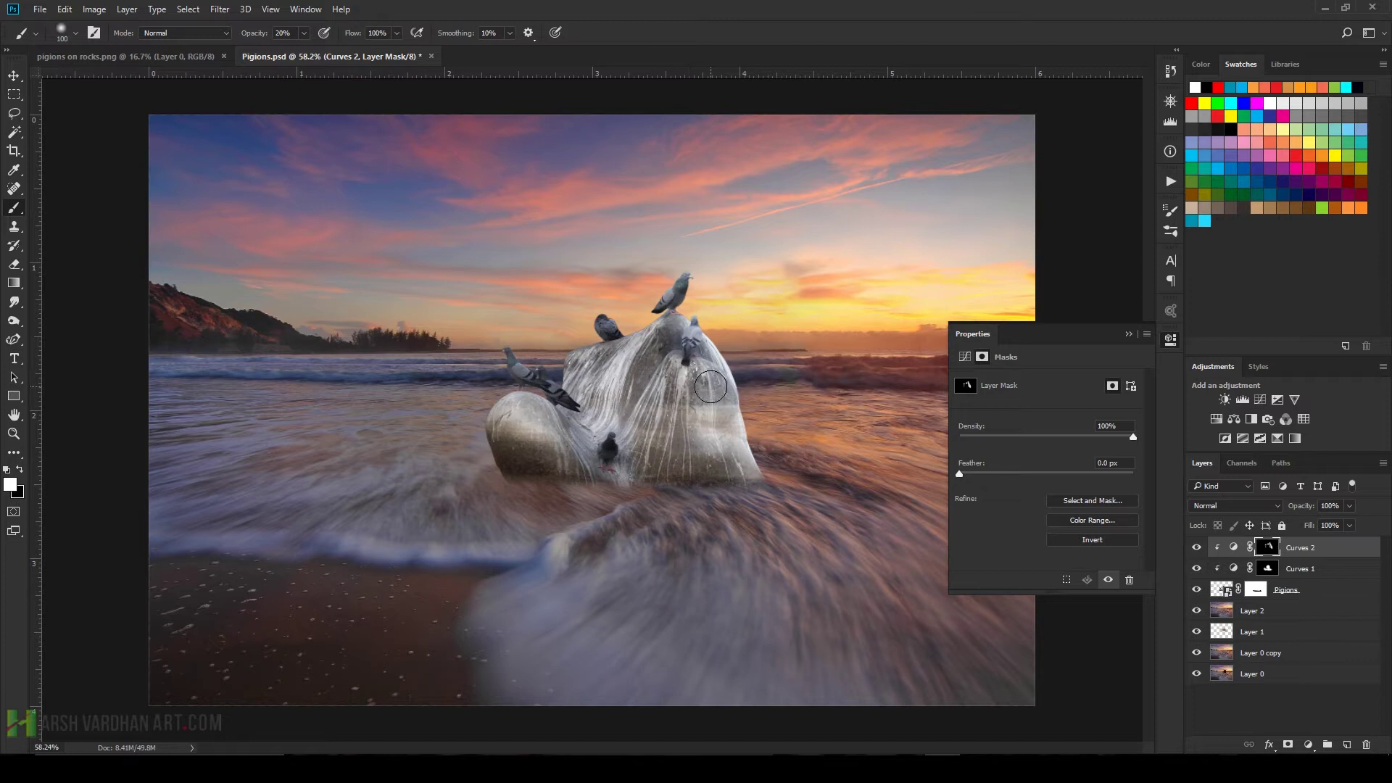
pyautogui.click(1128, 334)
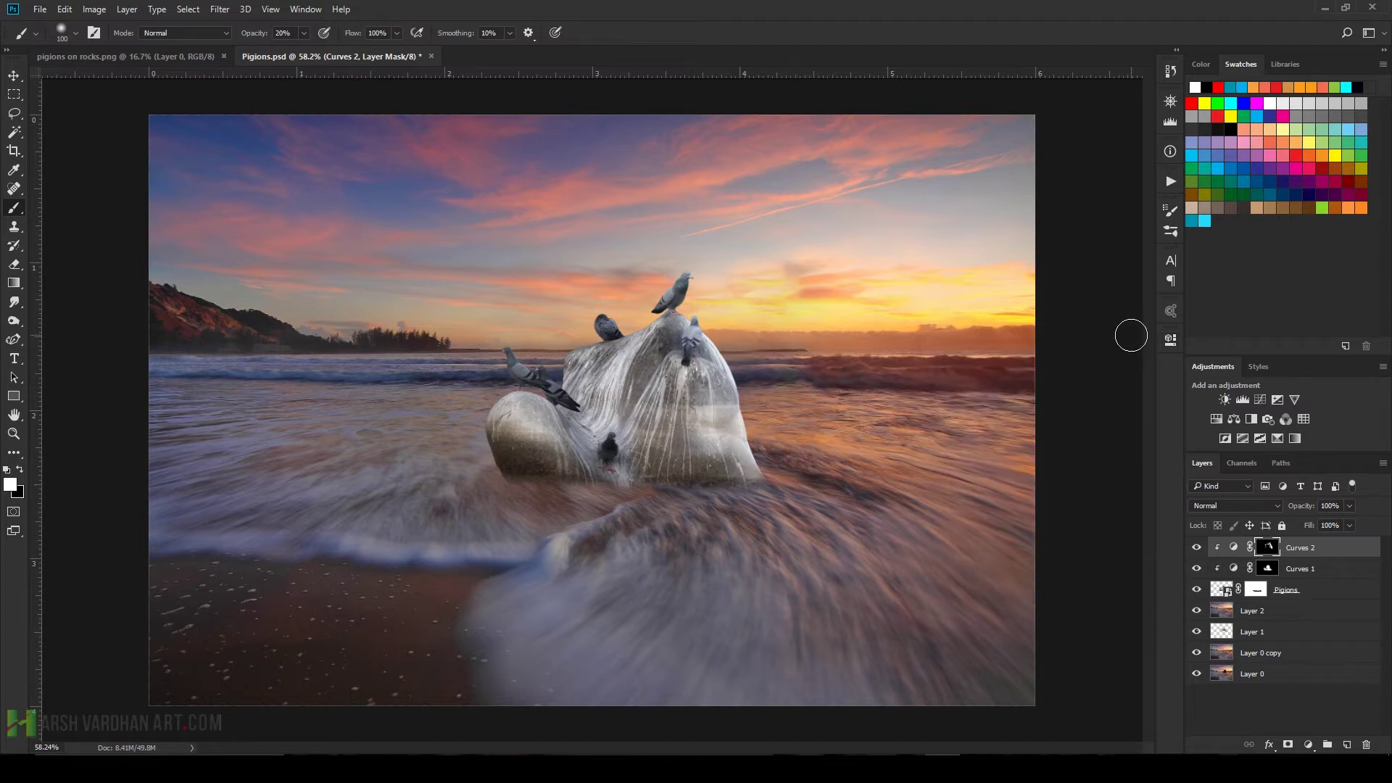
# Add a clipped Color Balance layer and shift the midtones slightly toward yellow
pyautogui.click(1235, 420)
pyautogui.click(1041, 582)
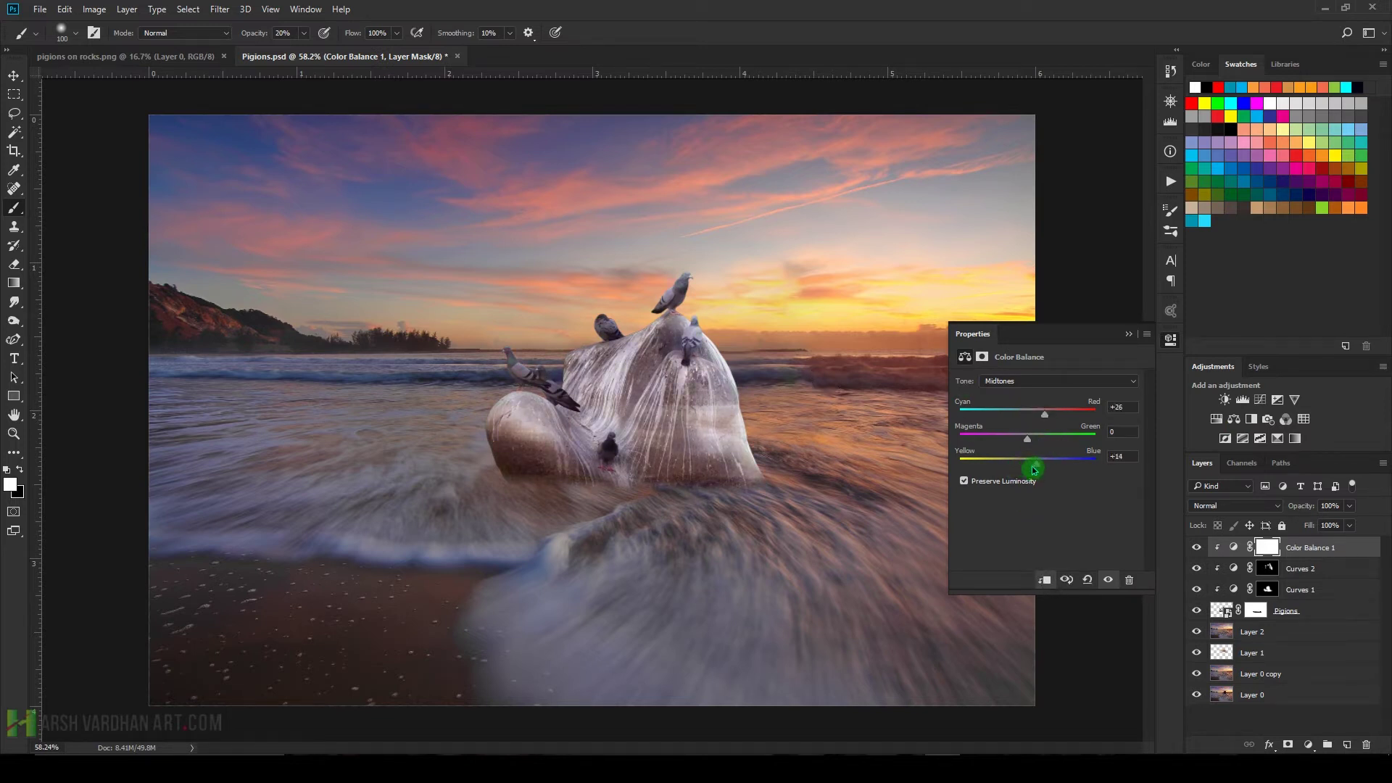
pyautogui.moveTo(1037, 467); pyautogui.dragTo(1034, 470)
pyautogui.moveTo(1029, 441); pyautogui.dragTo(1026, 440)
# Tint the shadows green to +17 and set the highlights to -5, +1, -2
pyautogui.click(1036, 381)
pyautogui.click(1036, 390)
pyautogui.click(1029, 443)
pyautogui.moveTo(1027, 443)
pyautogui.mouseDown()
pyautogui.moveTo(1042, 443)
pyautogui.moveTo(1023, 443)
pyautogui.mouseUp()
pyautogui.click(1079, 382)
pyautogui.click(1051, 419)
pyautogui.moveTo(1032, 434); pyautogui.dragTo(1025, 461)
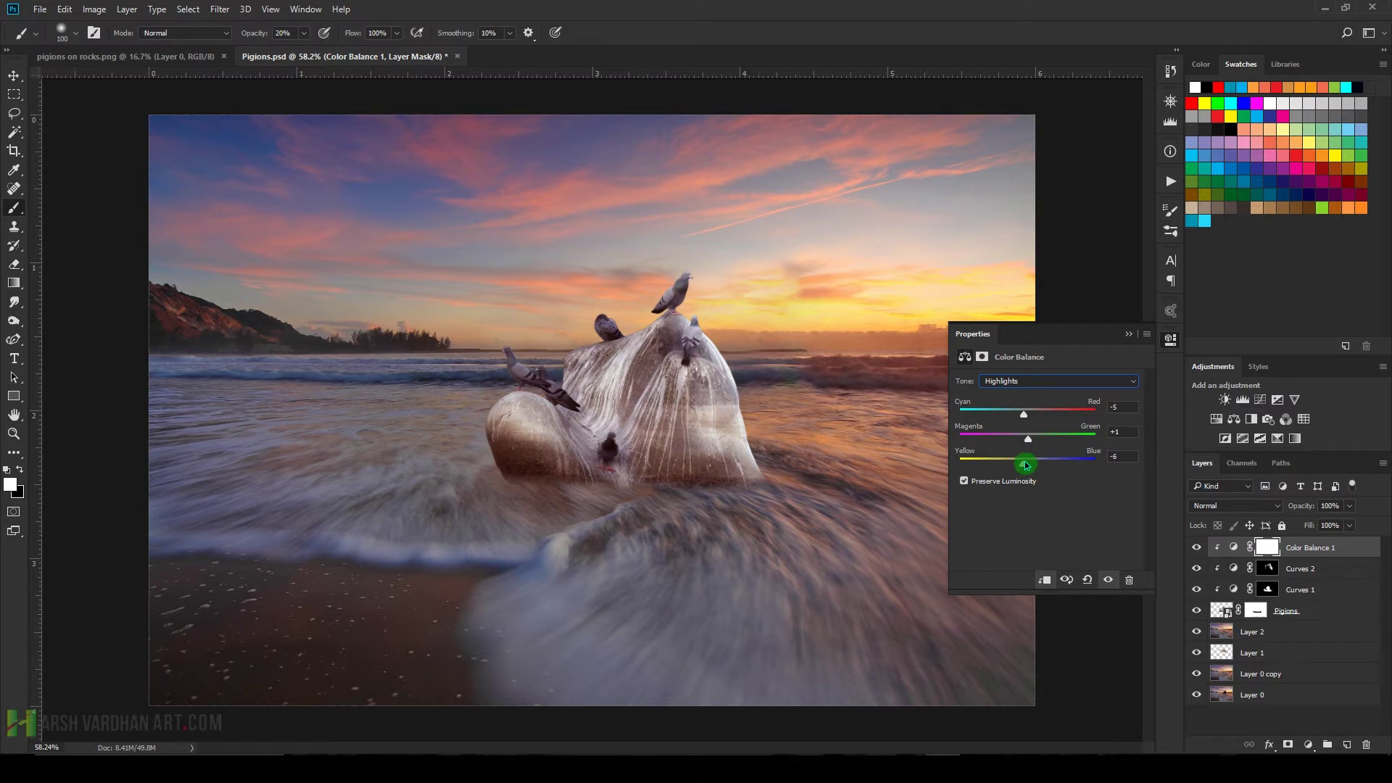
pyautogui.click(1131, 338)
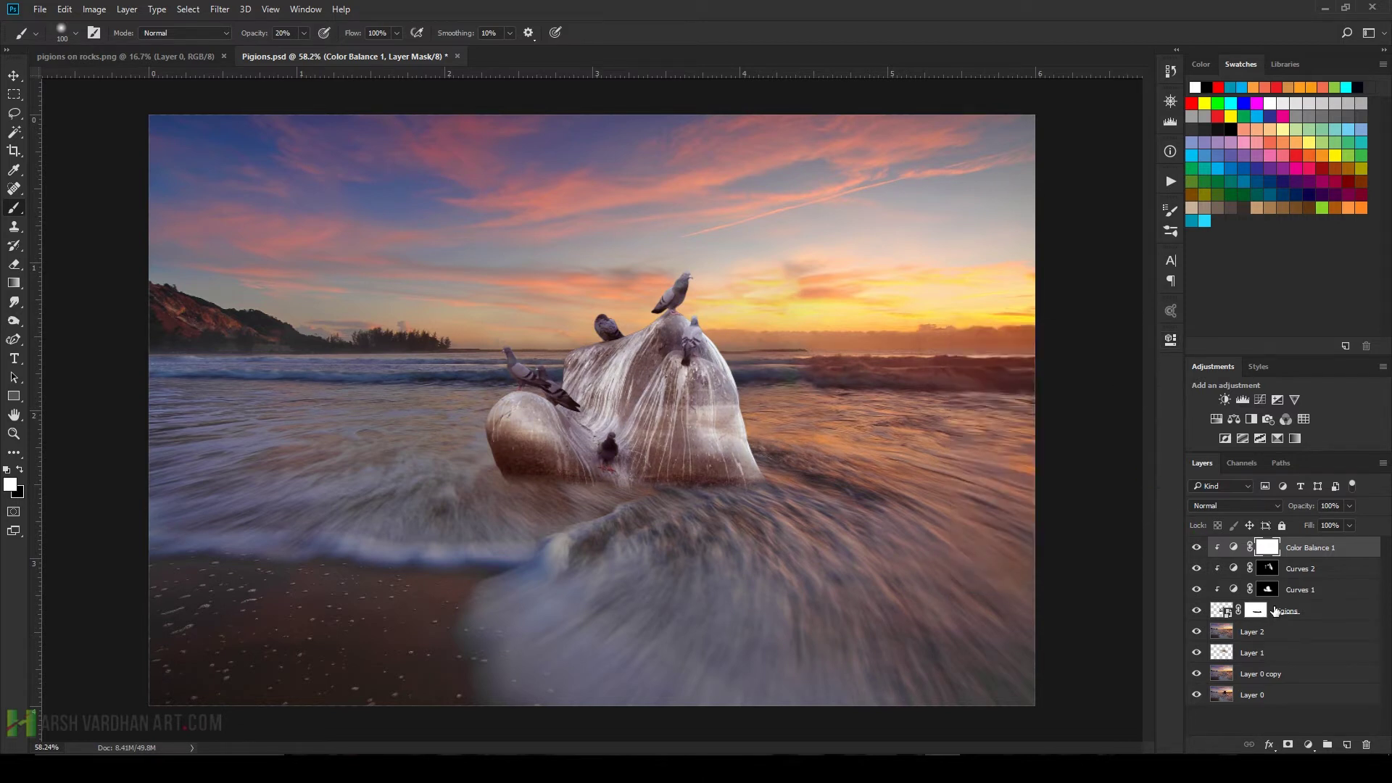
# Add a clipped Brightness/Contrast layer with brightness -9 and contrast 0 on the rock
pyautogui.click(1225, 400)
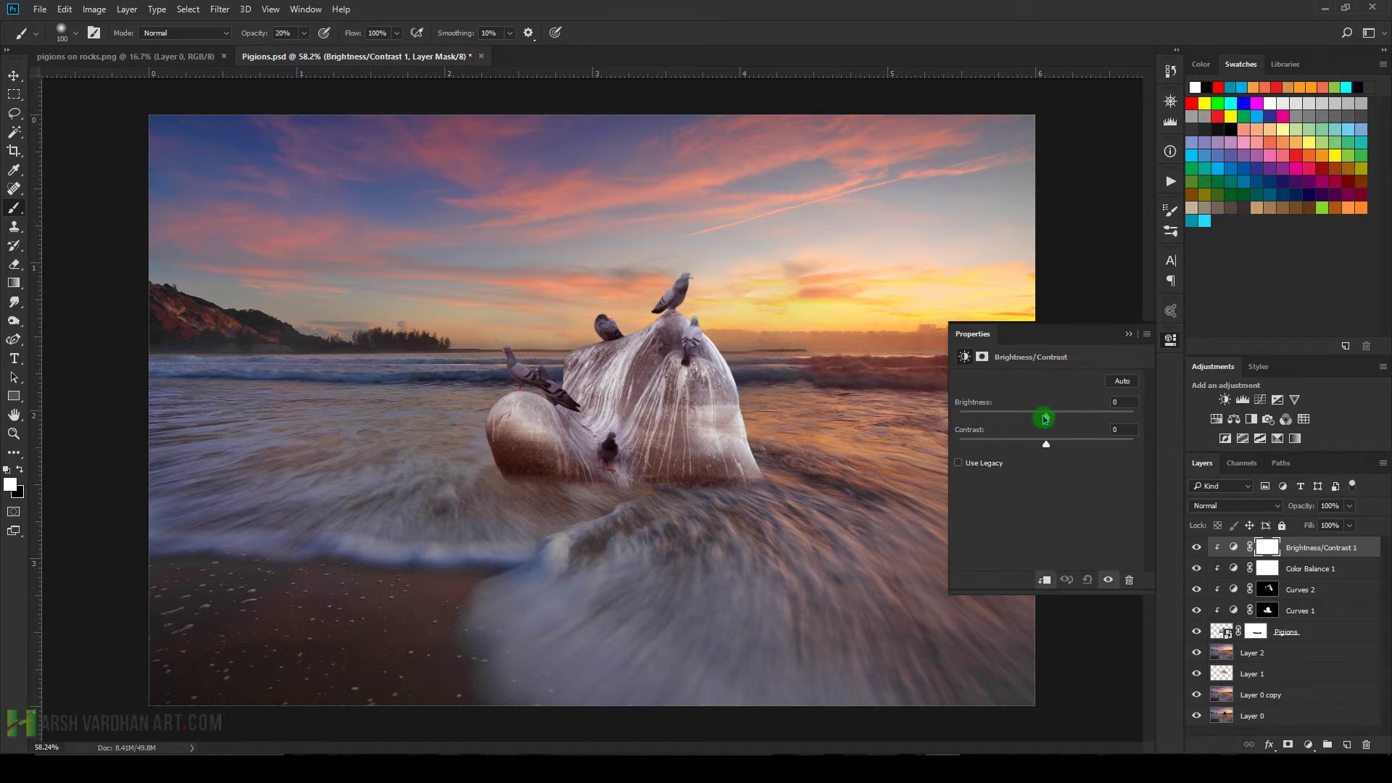
pyautogui.moveTo(1045, 419); pyautogui.dragTo(1048, 448)
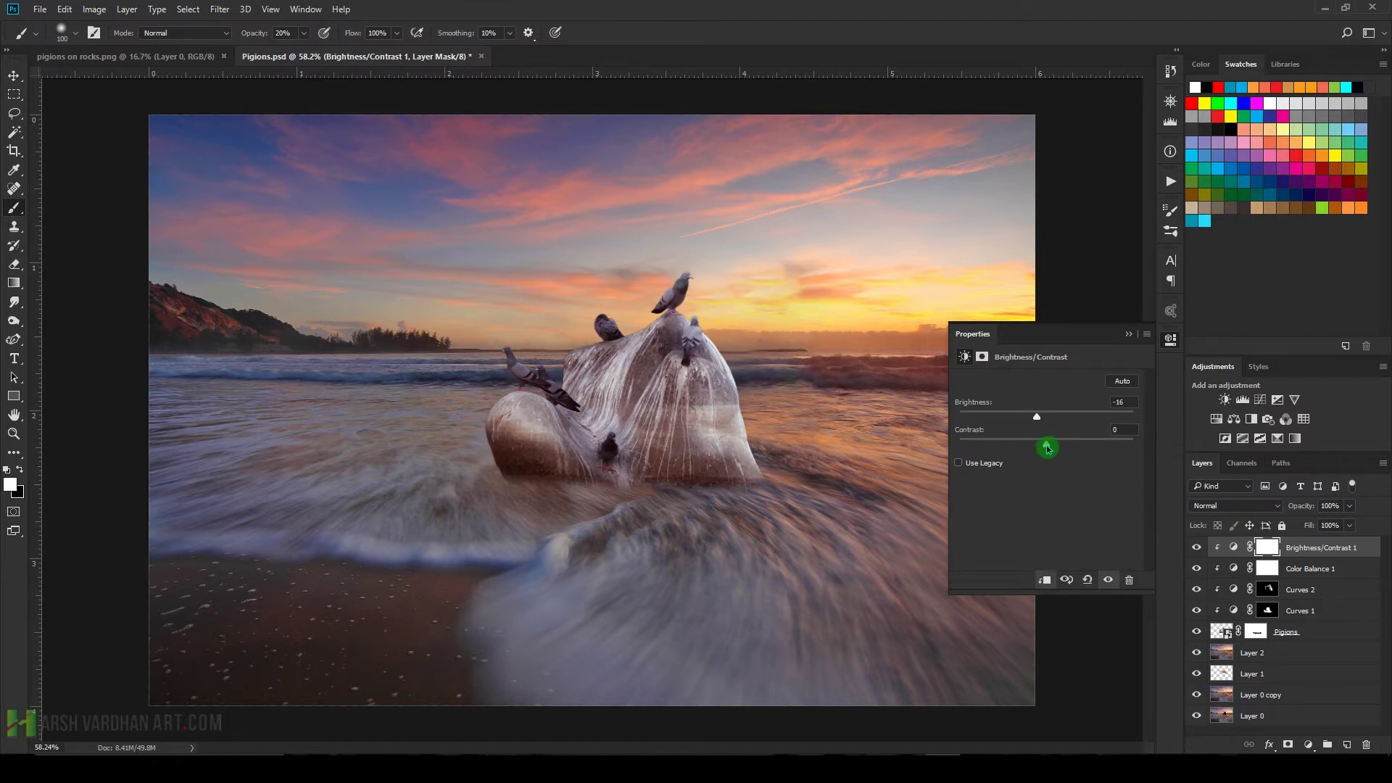
pyautogui.click(1231, 548)
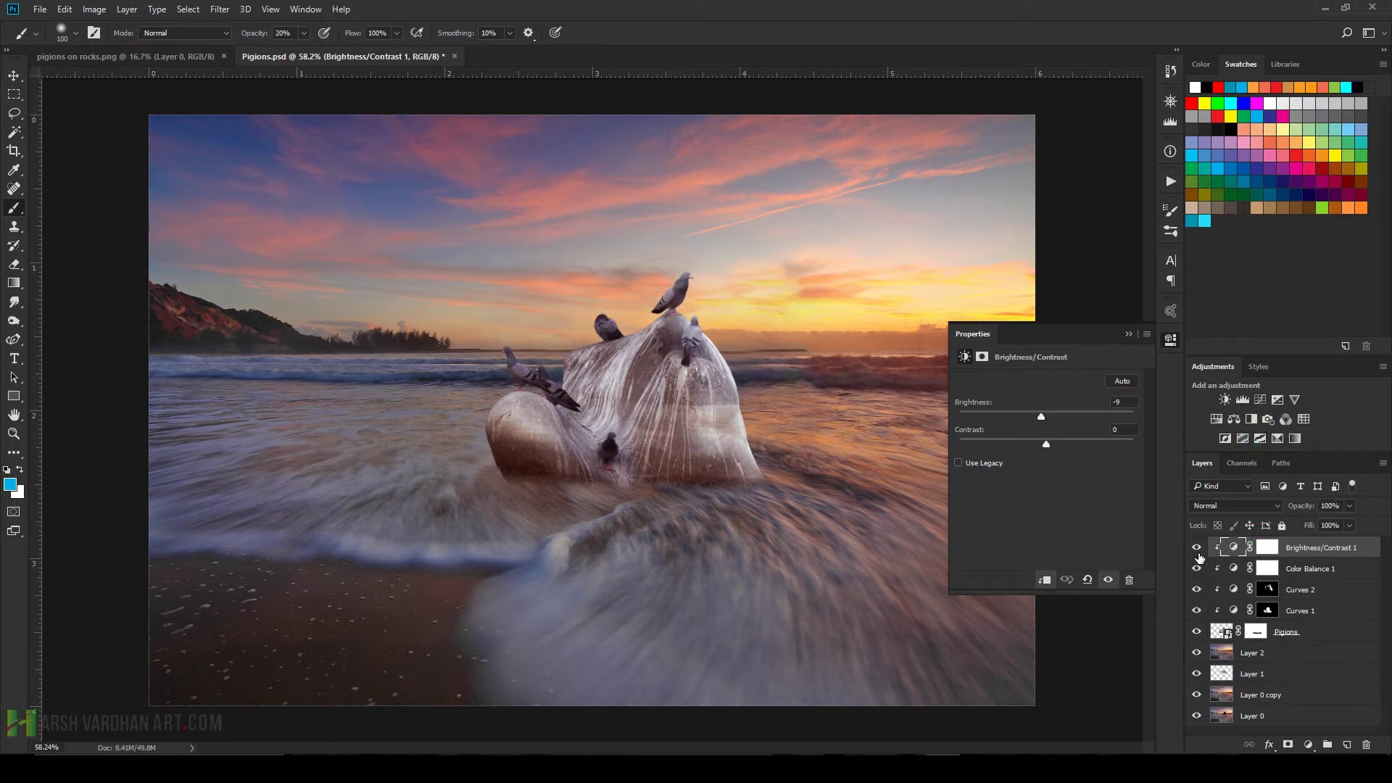
pyautogui.click(1129, 335)
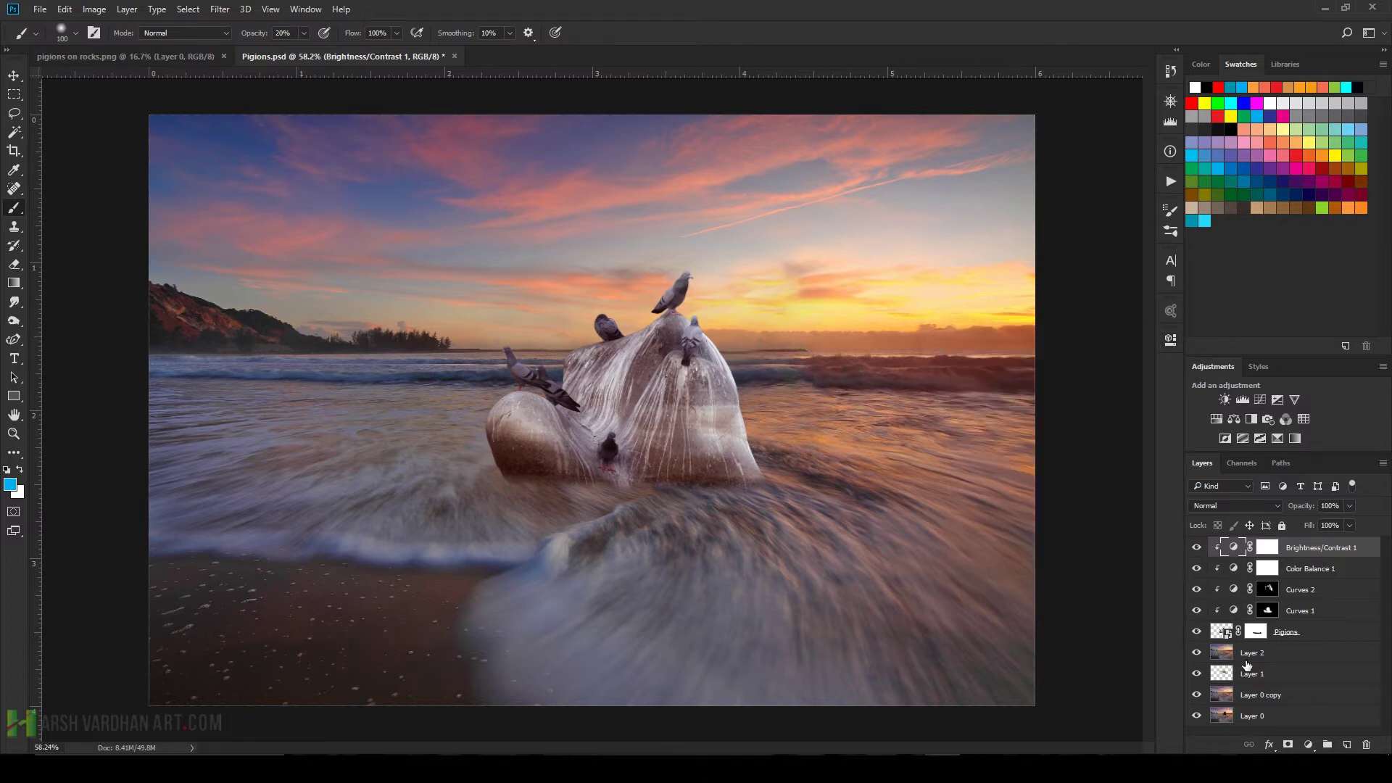
# On the Pigions mask, zoom into the rock base and soften it with a 20 px black brush
pyautogui.click(1221, 653)
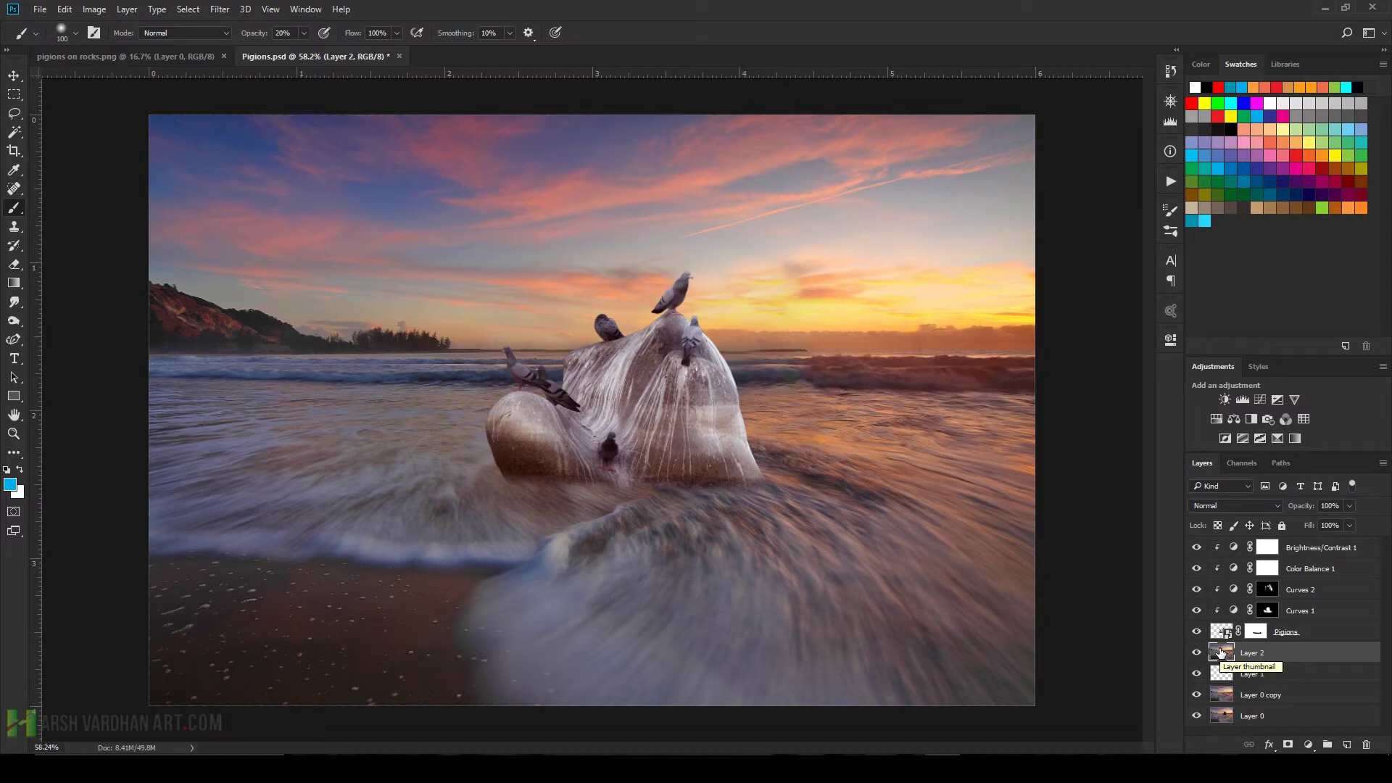
pyautogui.click(1256, 631)
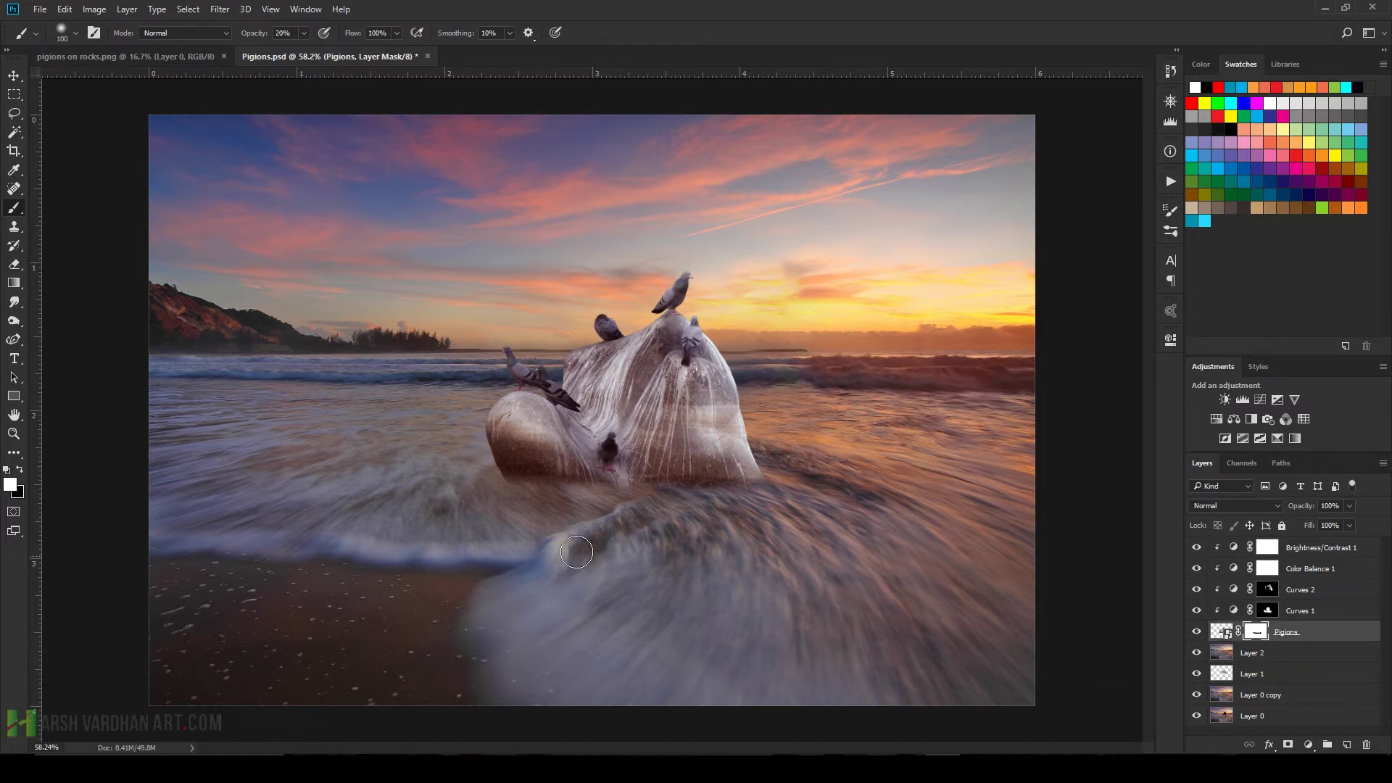
pyautogui.moveTo(577, 518)
pyautogui.mouseDown()
pyautogui.moveTo(636, 539)
pyautogui.moveTo(553, 485)
pyautogui.mouseUp()
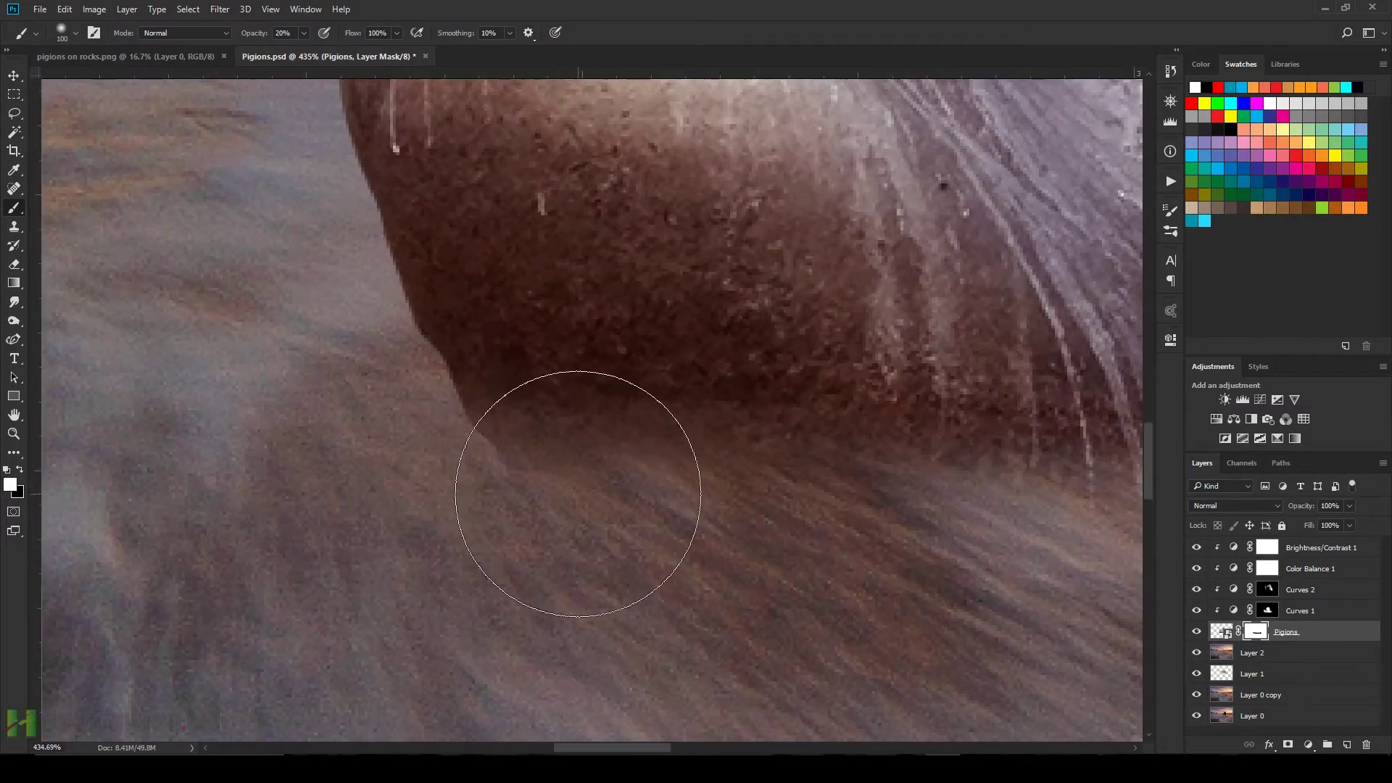
pyautogui.press('[')
pyautogui.press('[')
pyautogui.press('[')
pyautogui.press('[')
pyautogui.press('[')
pyautogui.press('[')
pyautogui.click(20, 469)
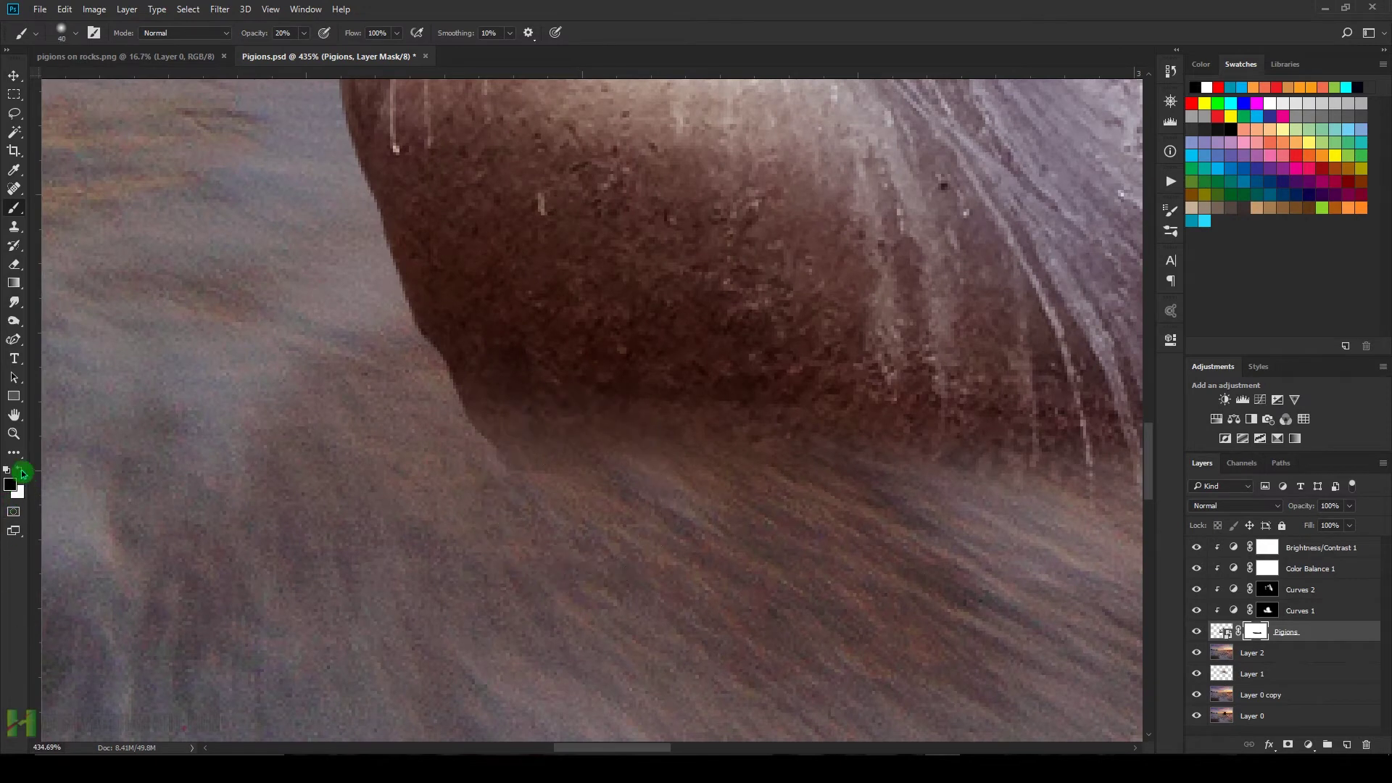
pyautogui.press('[')
pyautogui.press('[')
pyautogui.press('[')
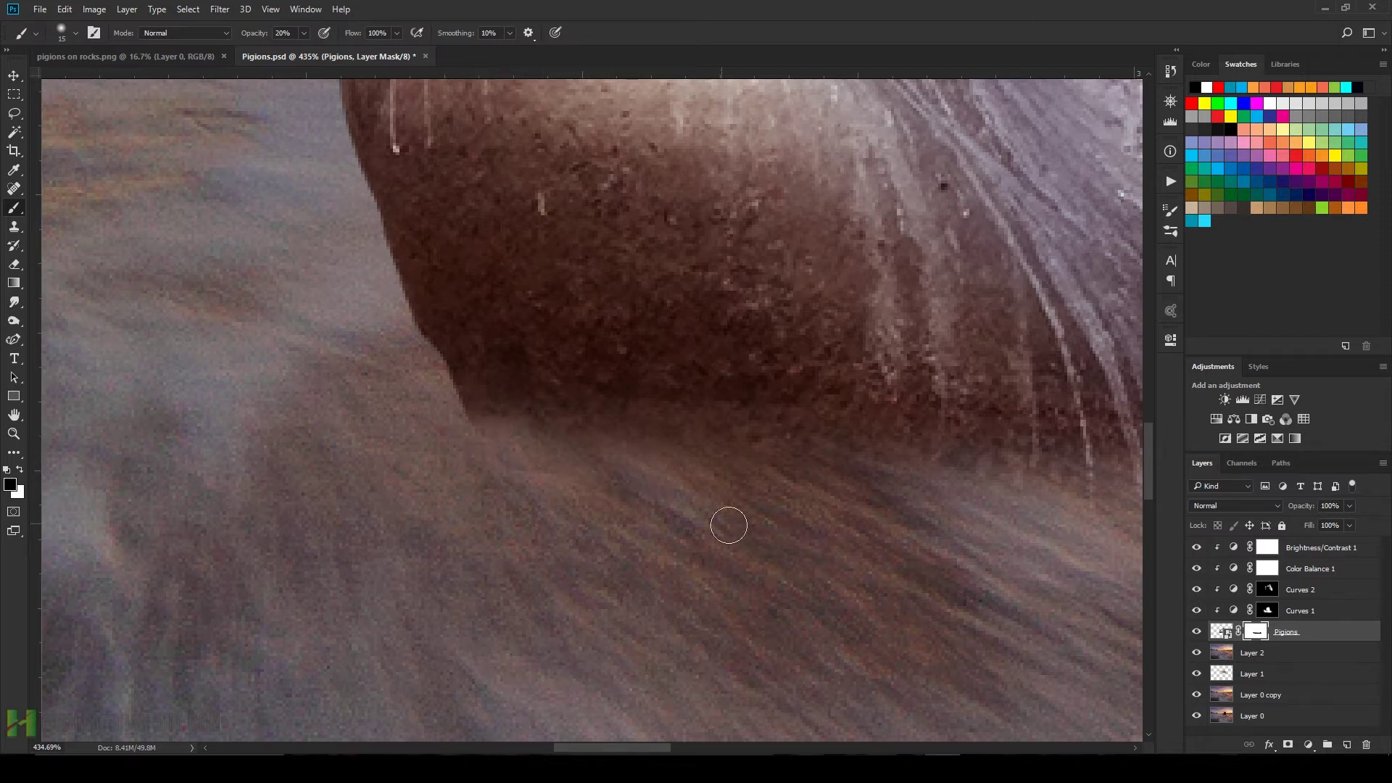
pyautogui.scroll(-10, 566, 457)
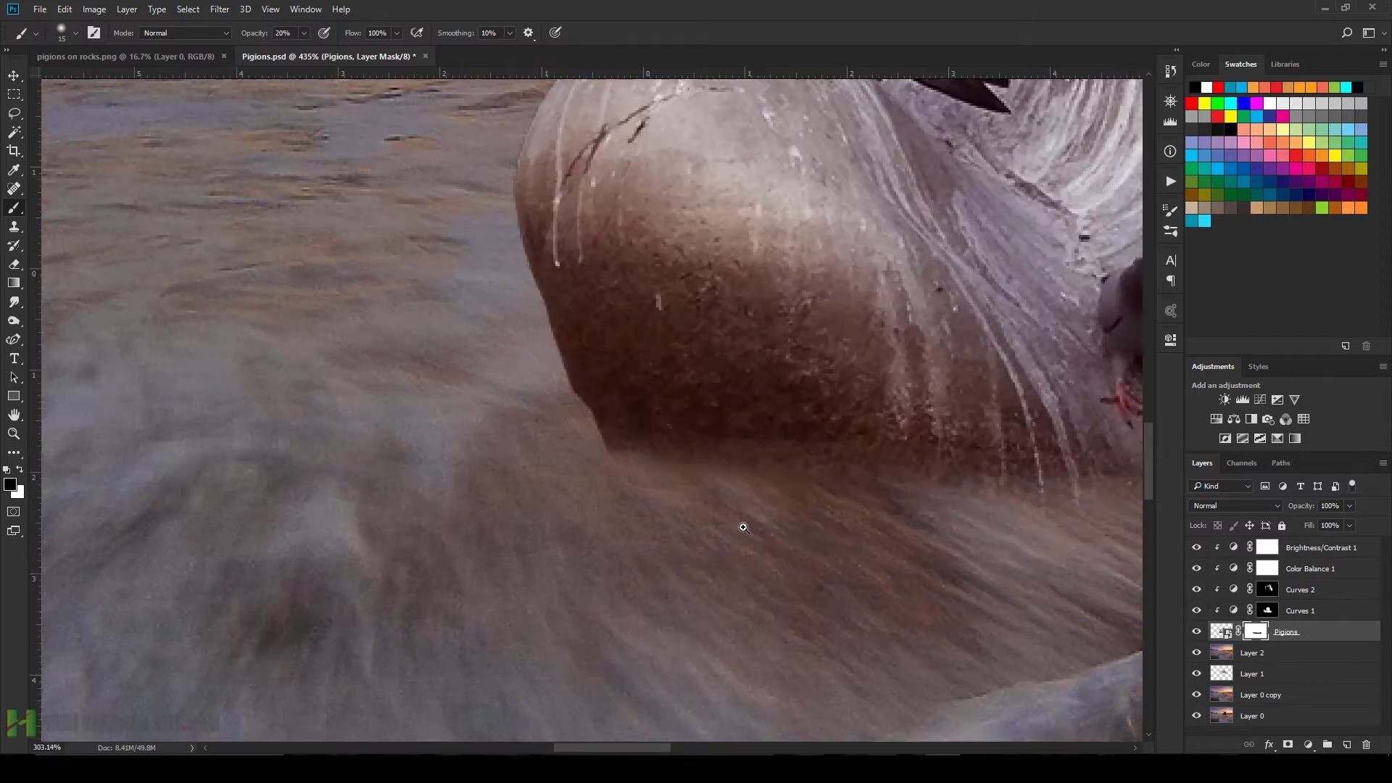
pyautogui.scroll(3, 755, 538)
pyautogui.scroll(4, 714, 468)
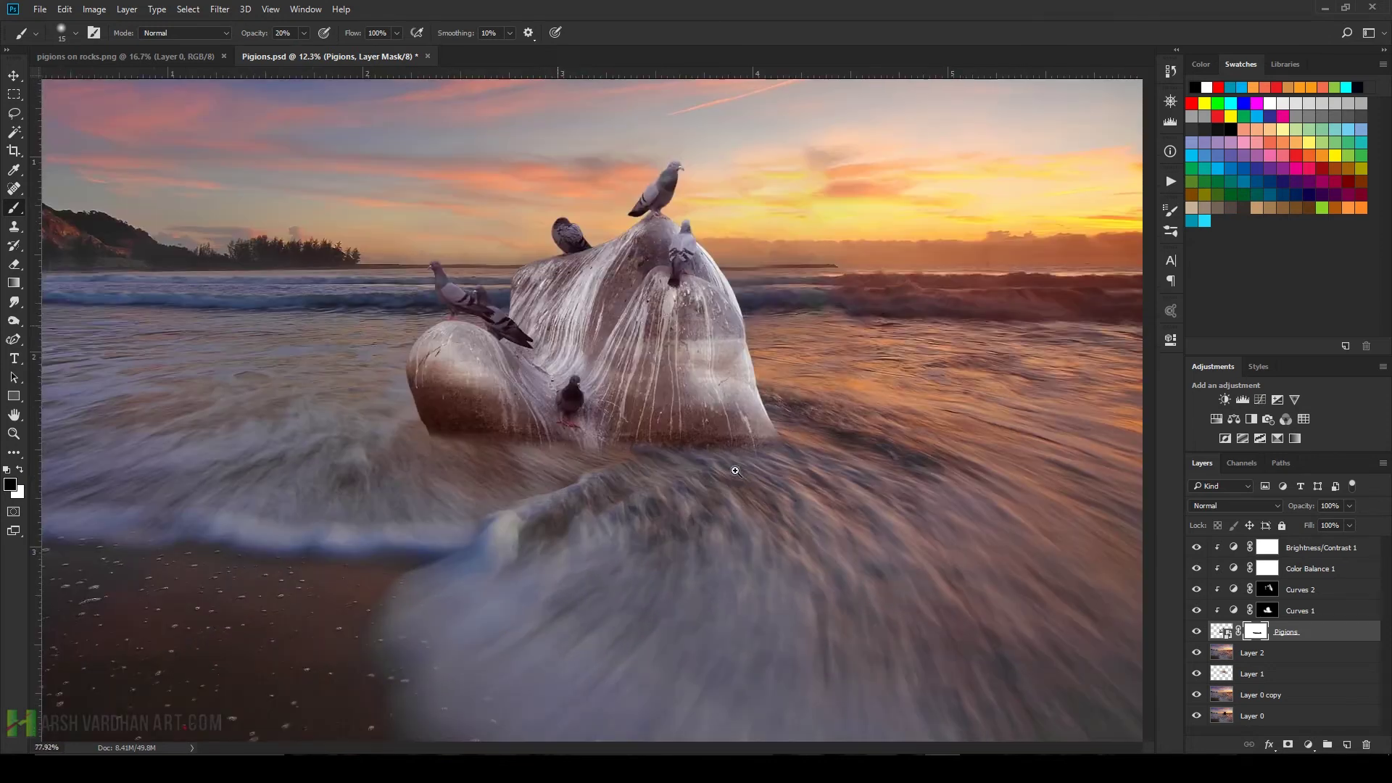
pyautogui.scroll(-2, 716, 470)
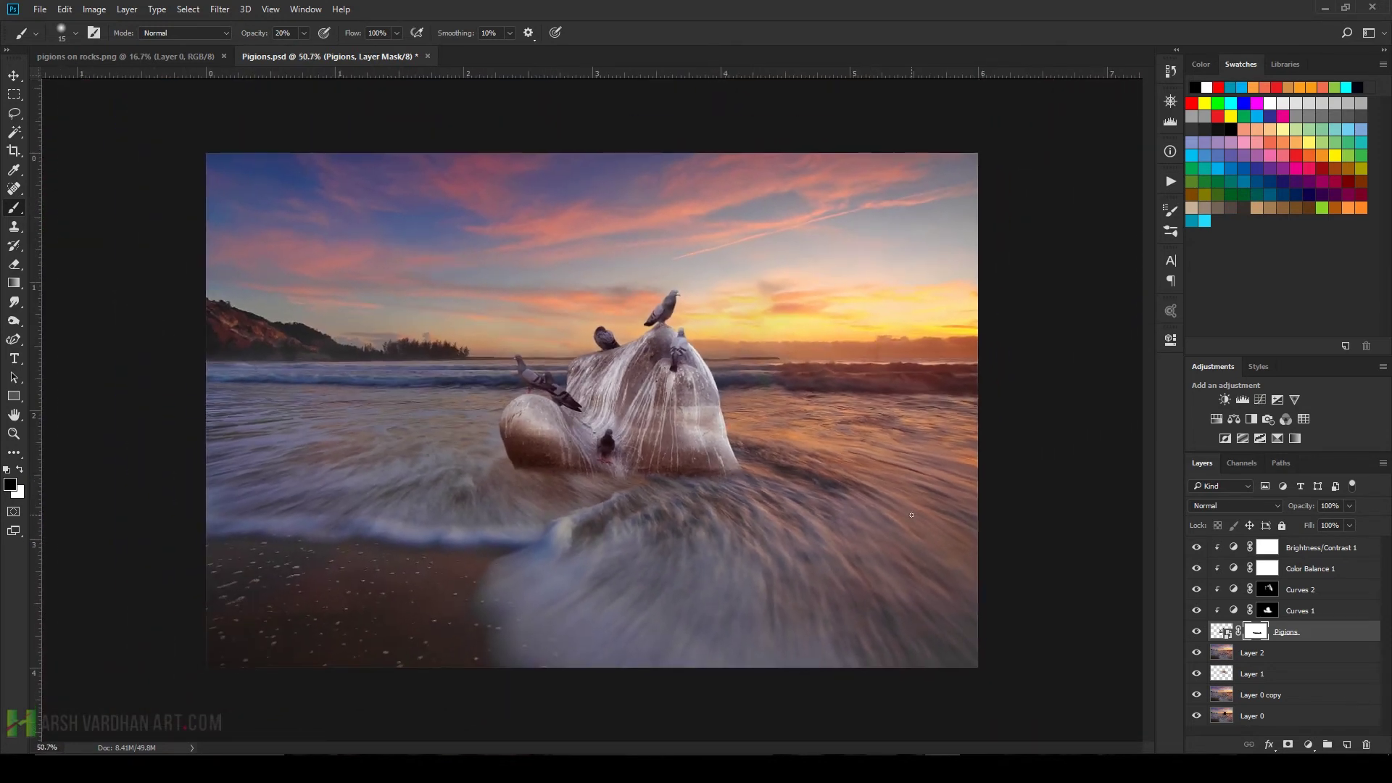
# Apply a Tilt-Shift blur to Layer 2 and move its focus band down onto the rock
pyautogui.click(1223, 651)
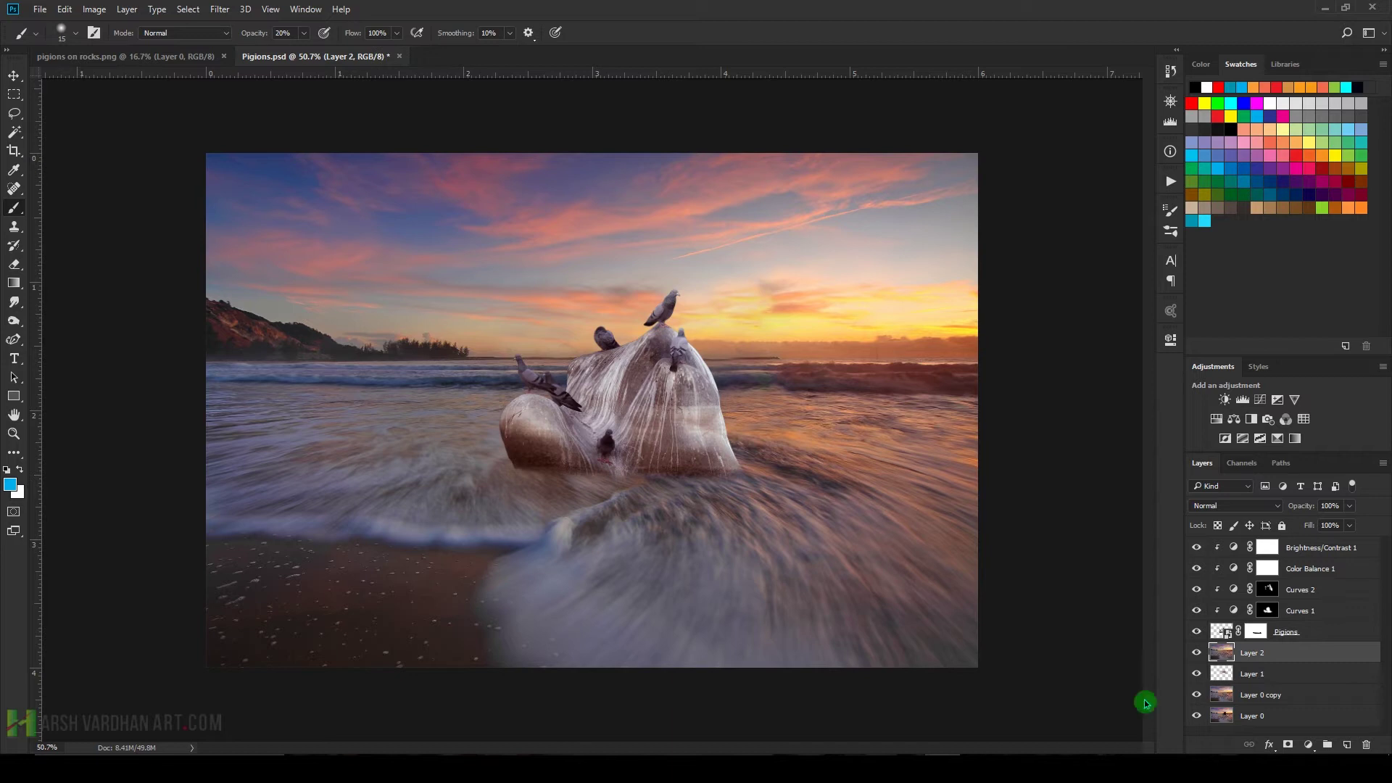
pyautogui.click(221, 10)
pyautogui.moveTo(260, 185)
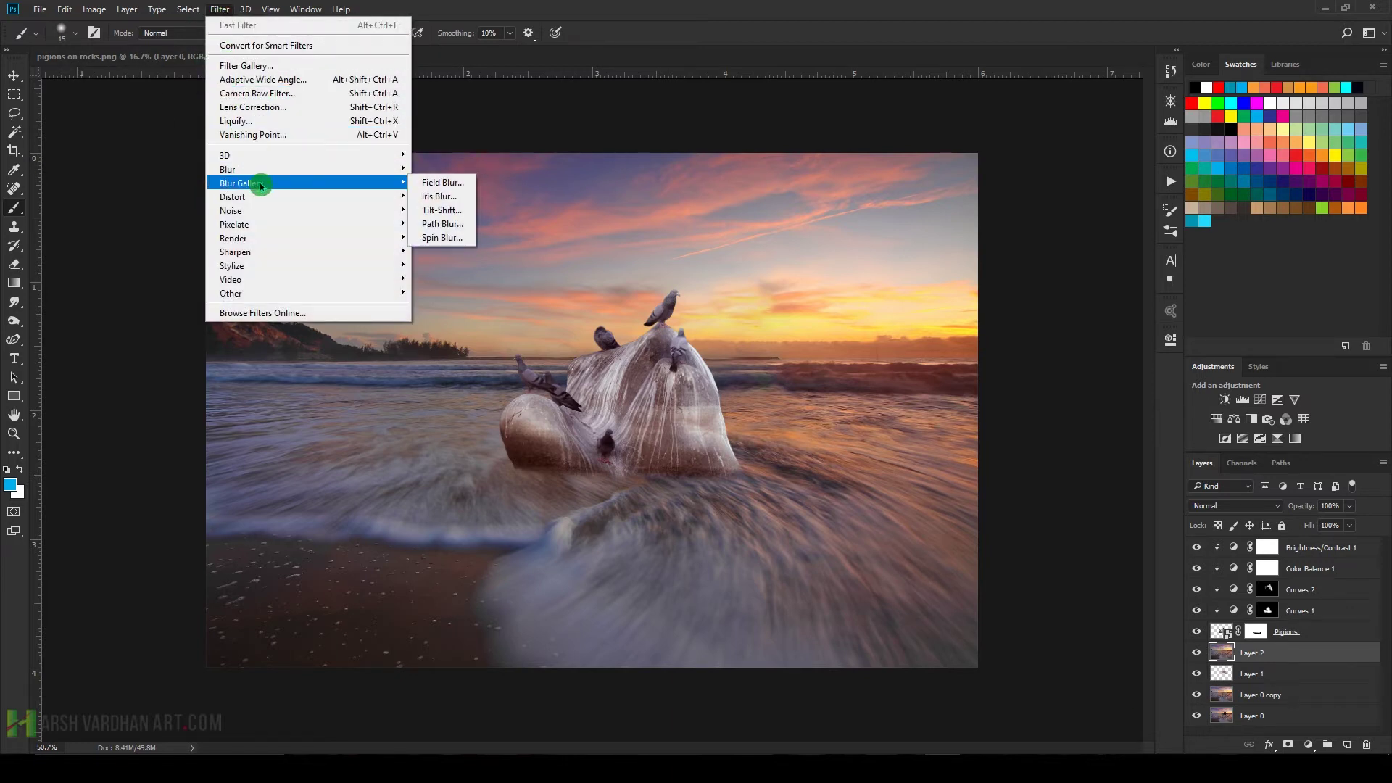
pyautogui.click(455, 219)
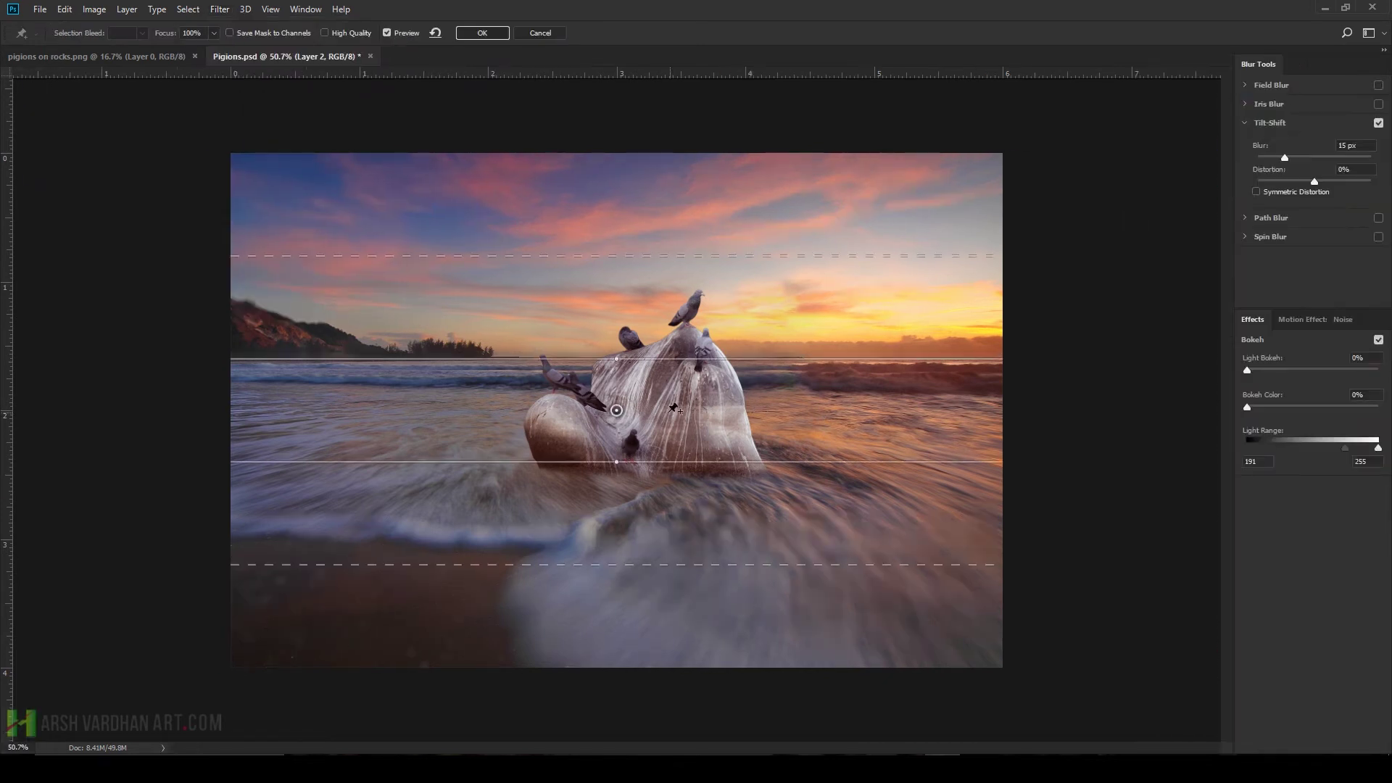
pyautogui.moveTo(616, 424)
pyautogui.mouseDown()
pyautogui.moveTo(622, 438)
pyautogui.moveTo(619, 413)
pyautogui.mouseUp()
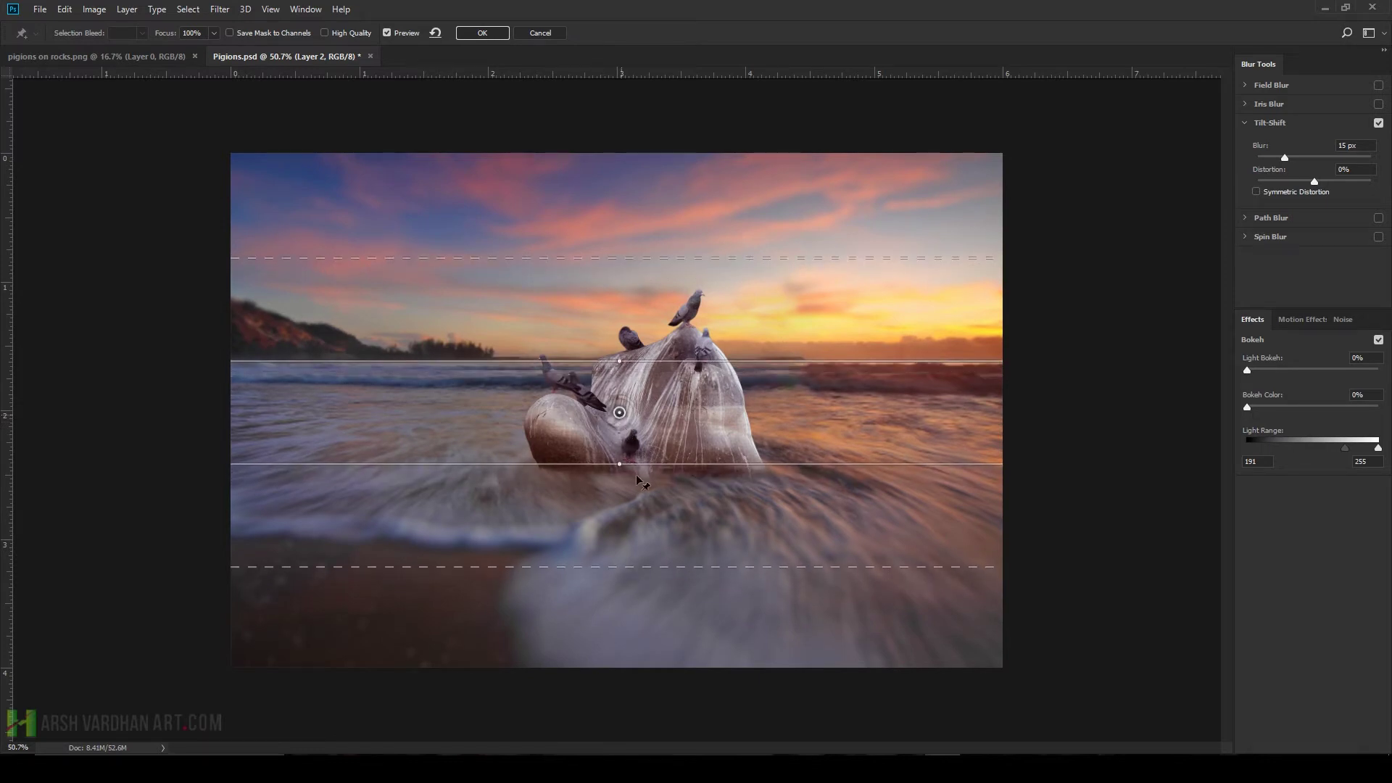
pyautogui.moveTo(638, 566); pyautogui.dragTo(638, 569)
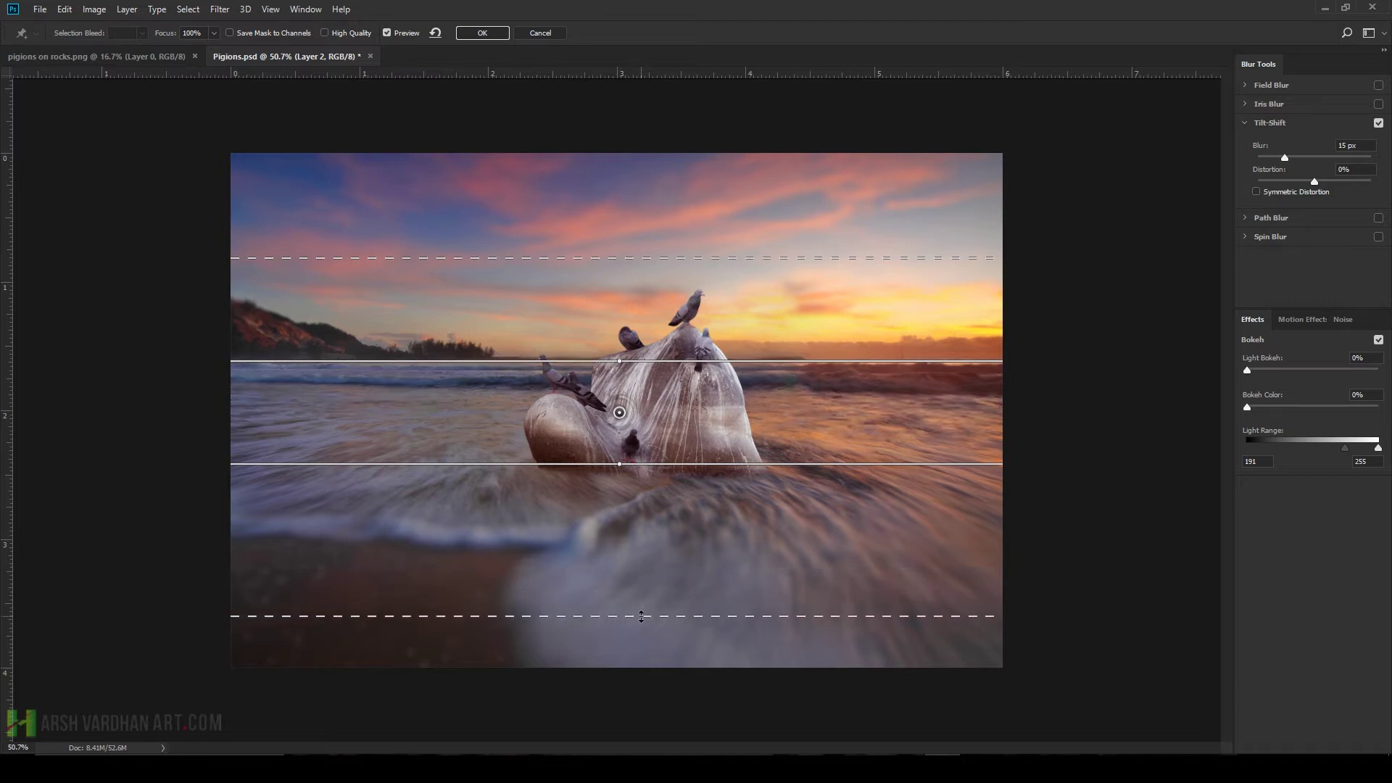
# Widen the sharp band around the rock, set the blur to 14 px, and apply it
pyautogui.moveTo(641, 616); pyautogui.dragTo(641, 633)
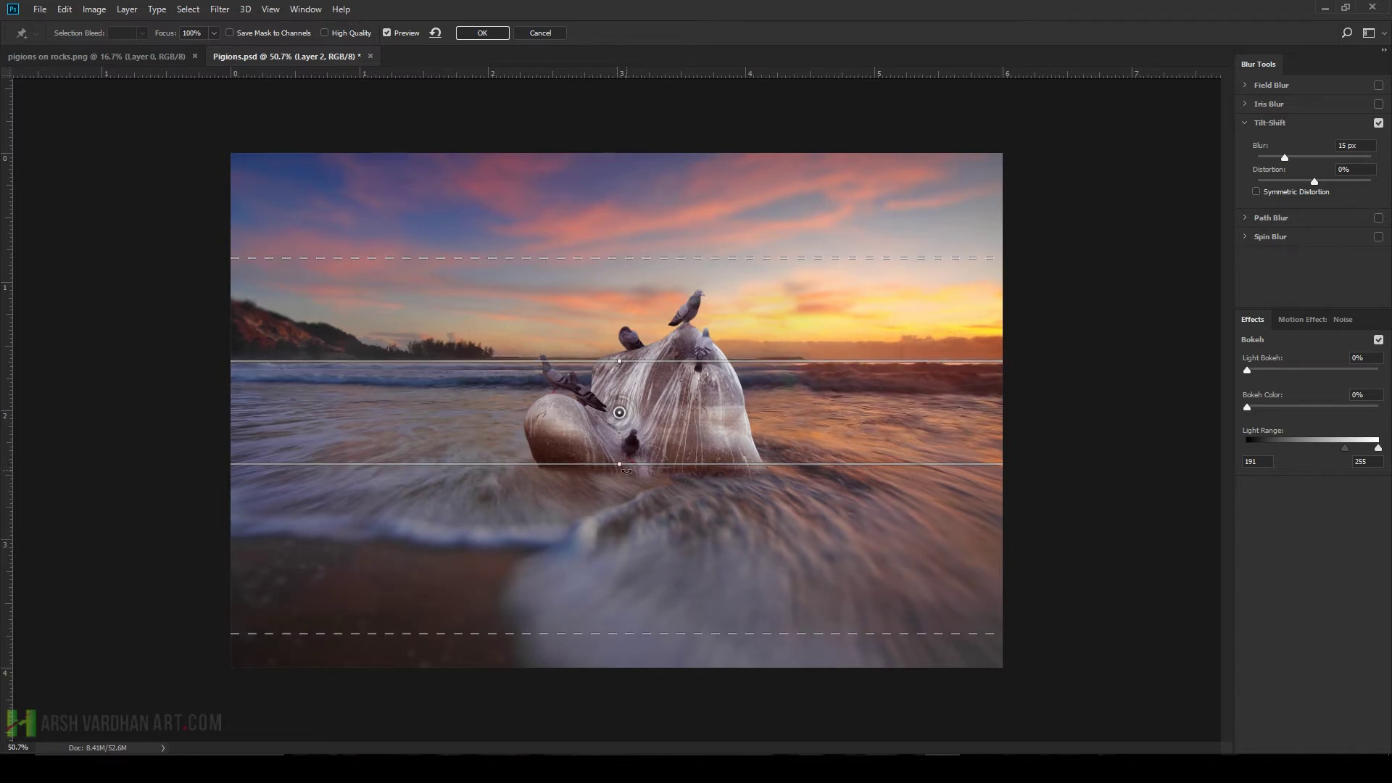
pyautogui.moveTo(645, 464); pyautogui.dragTo(655, 679)
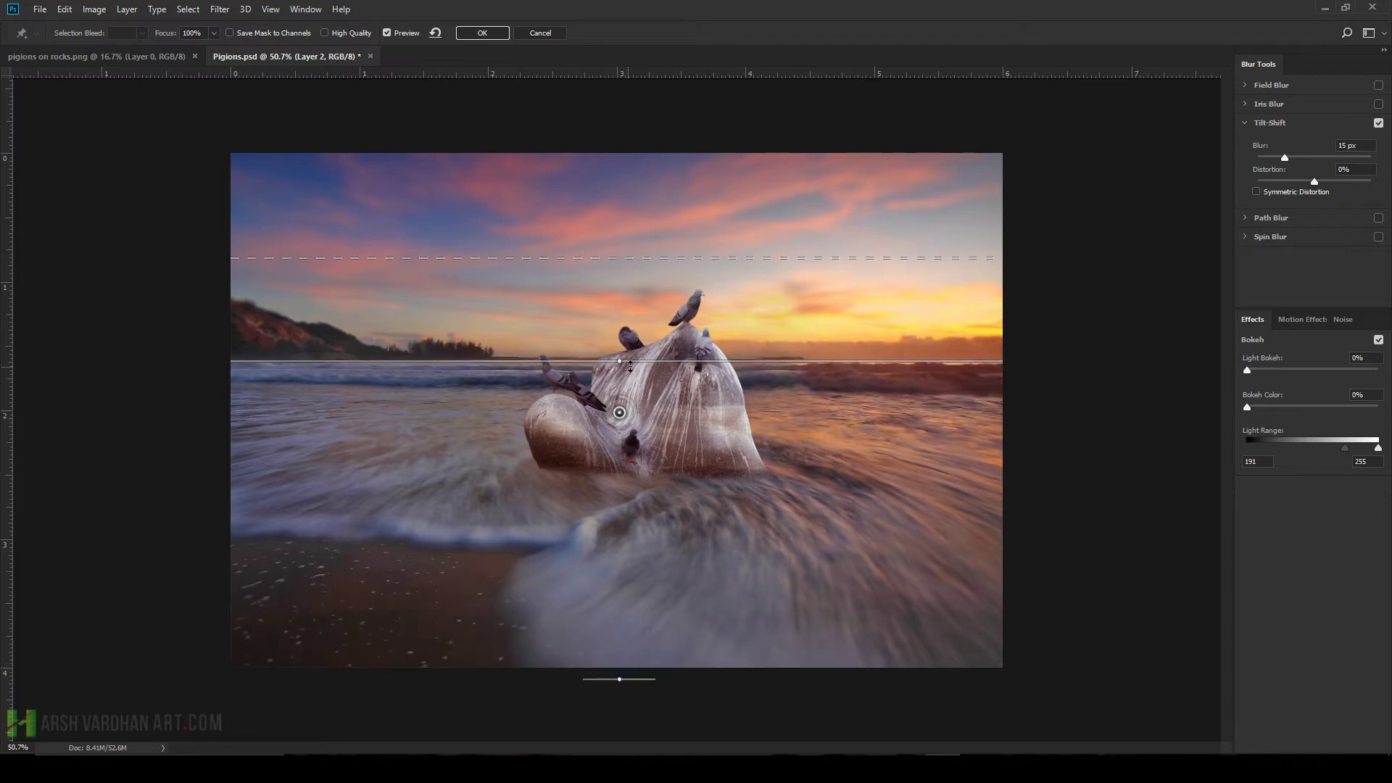
pyautogui.moveTo(637, 375); pyautogui.dragTo(639, 390)
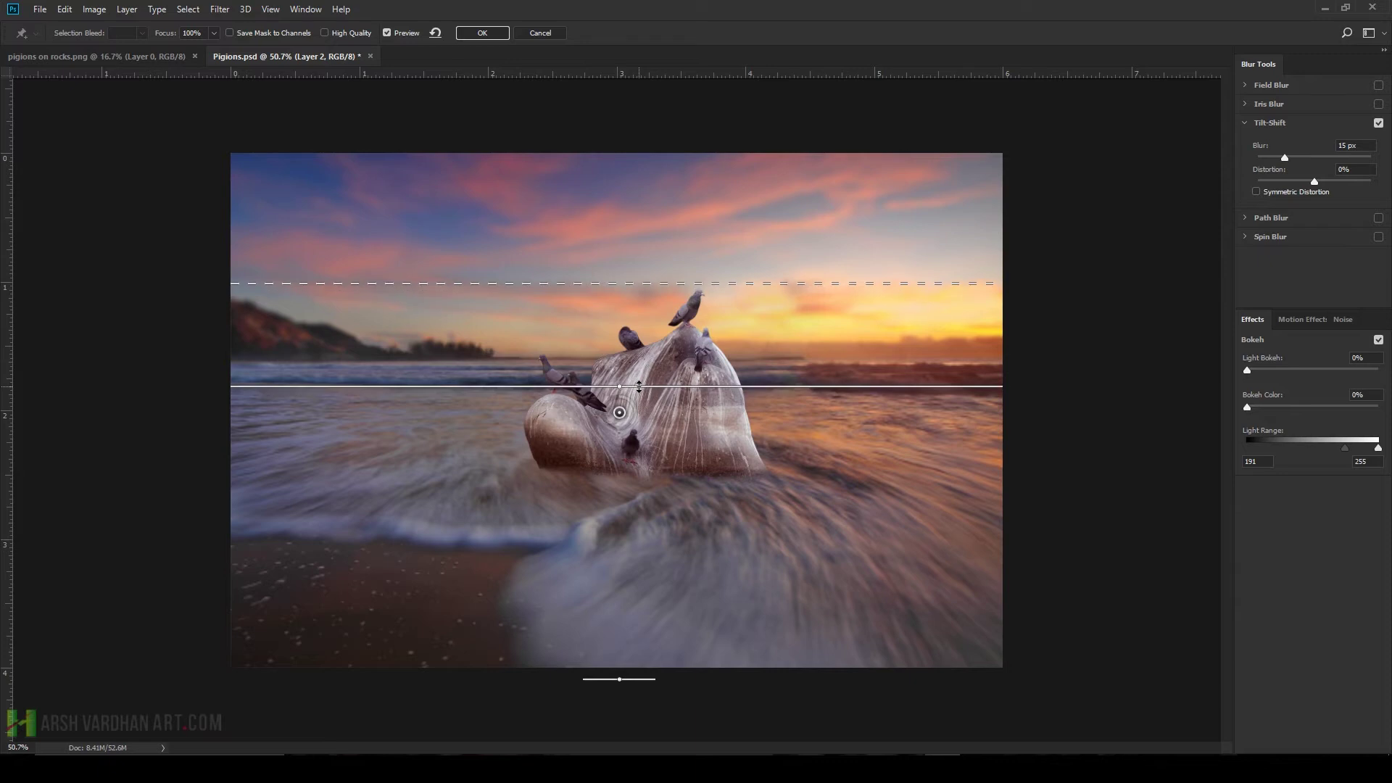
pyautogui.moveTo(639, 396); pyautogui.dragTo(638, 420)
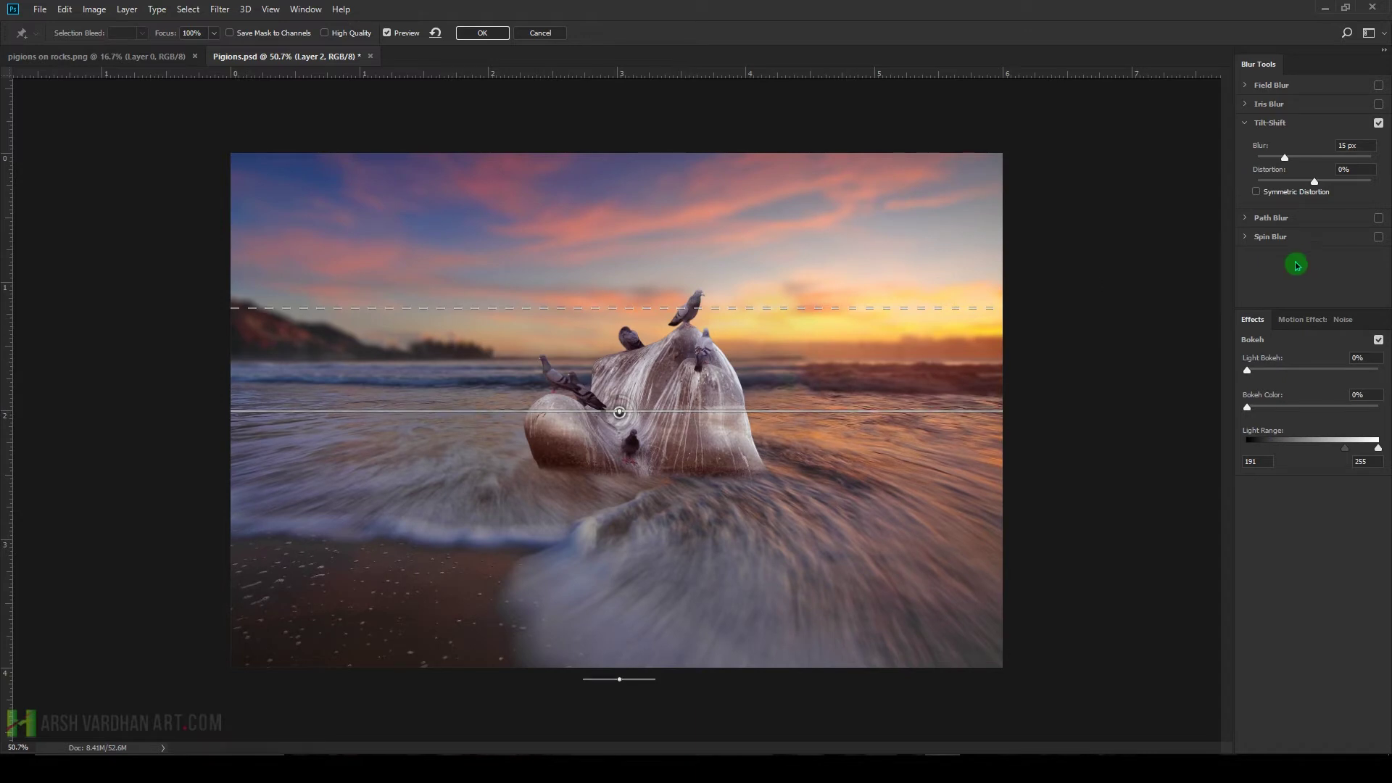
pyautogui.moveTo(1290, 155); pyautogui.dragTo(1295, 157)
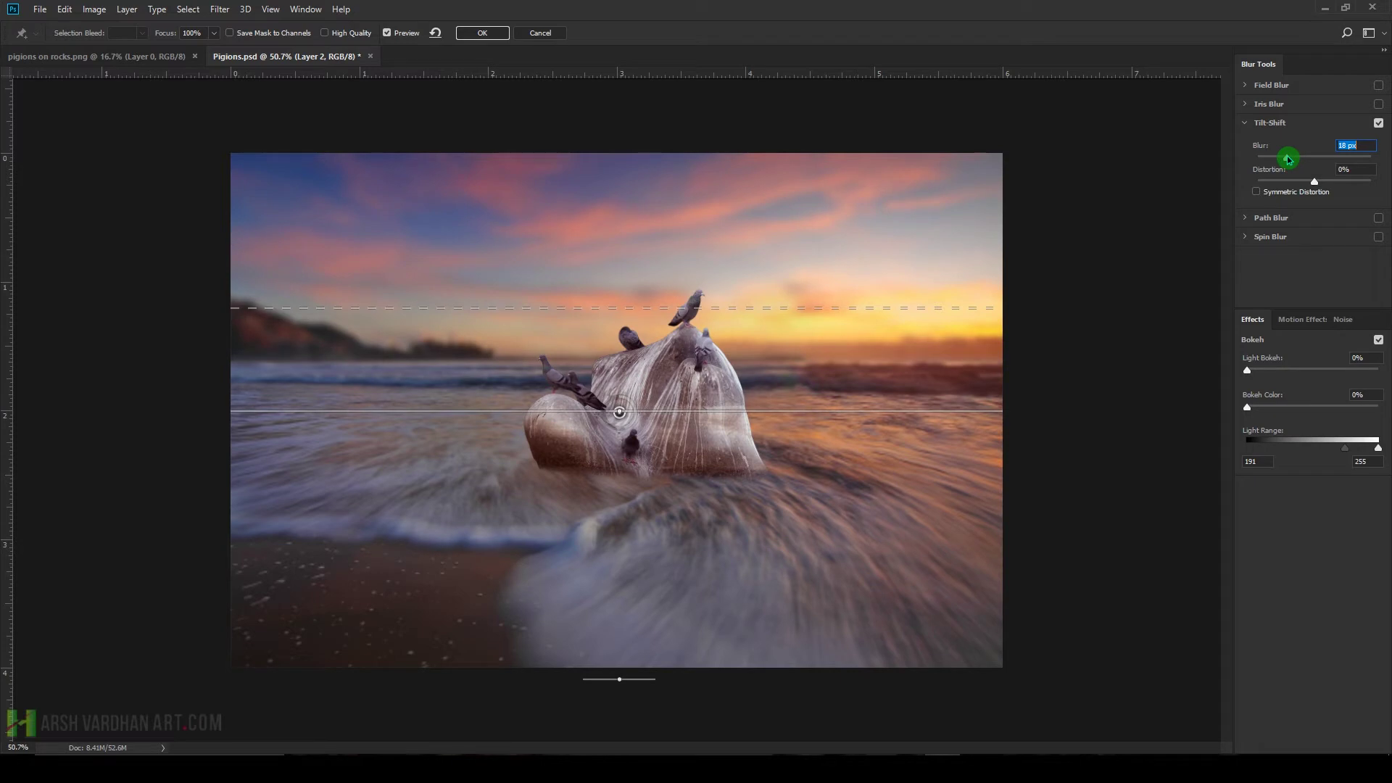
pyautogui.moveTo(1289, 159); pyautogui.dragTo(1286, 159)
pyautogui.click(482, 33)
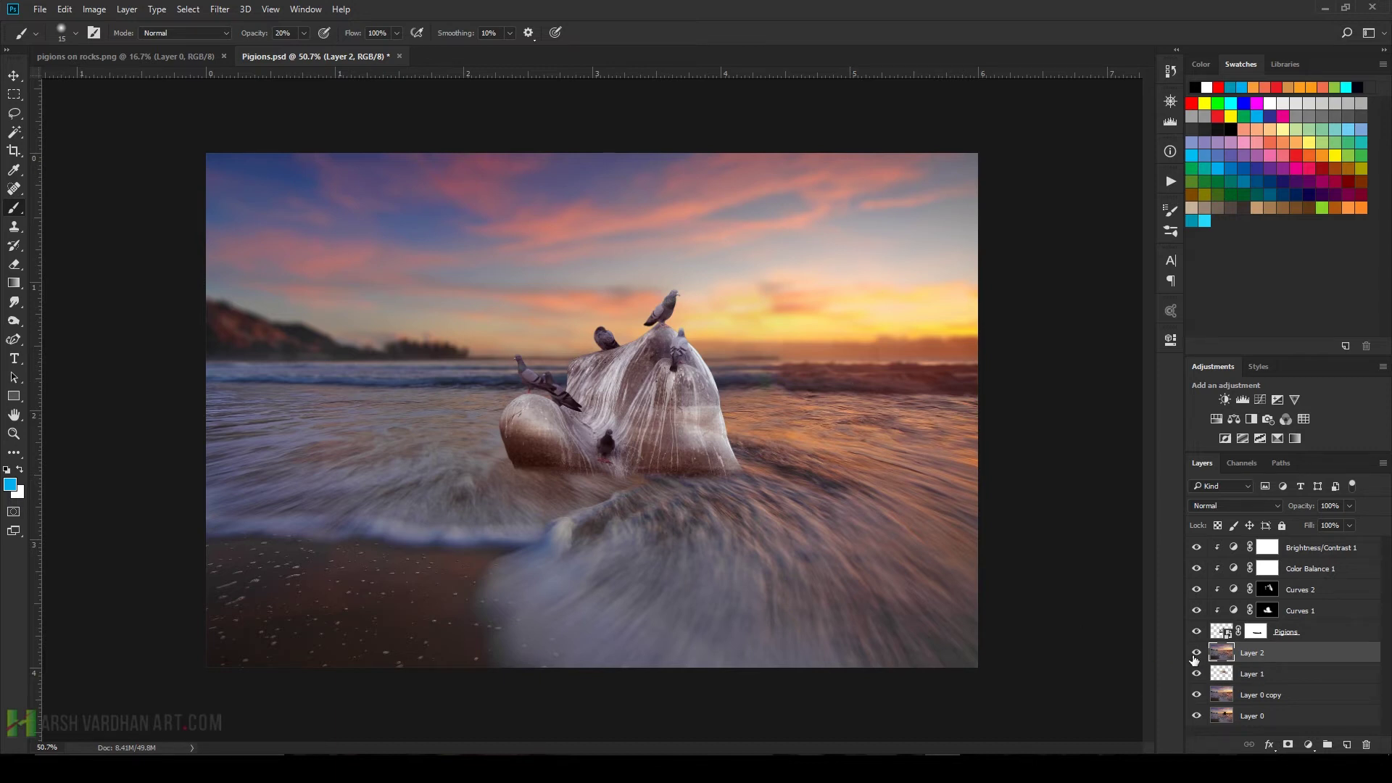
# Compare Layer 2 with and without blur, then select the top Brightness/Contrast 1 layer
pyautogui.click(1196, 654)
pyautogui.click(1196, 654)
pyautogui.click(1196, 654)
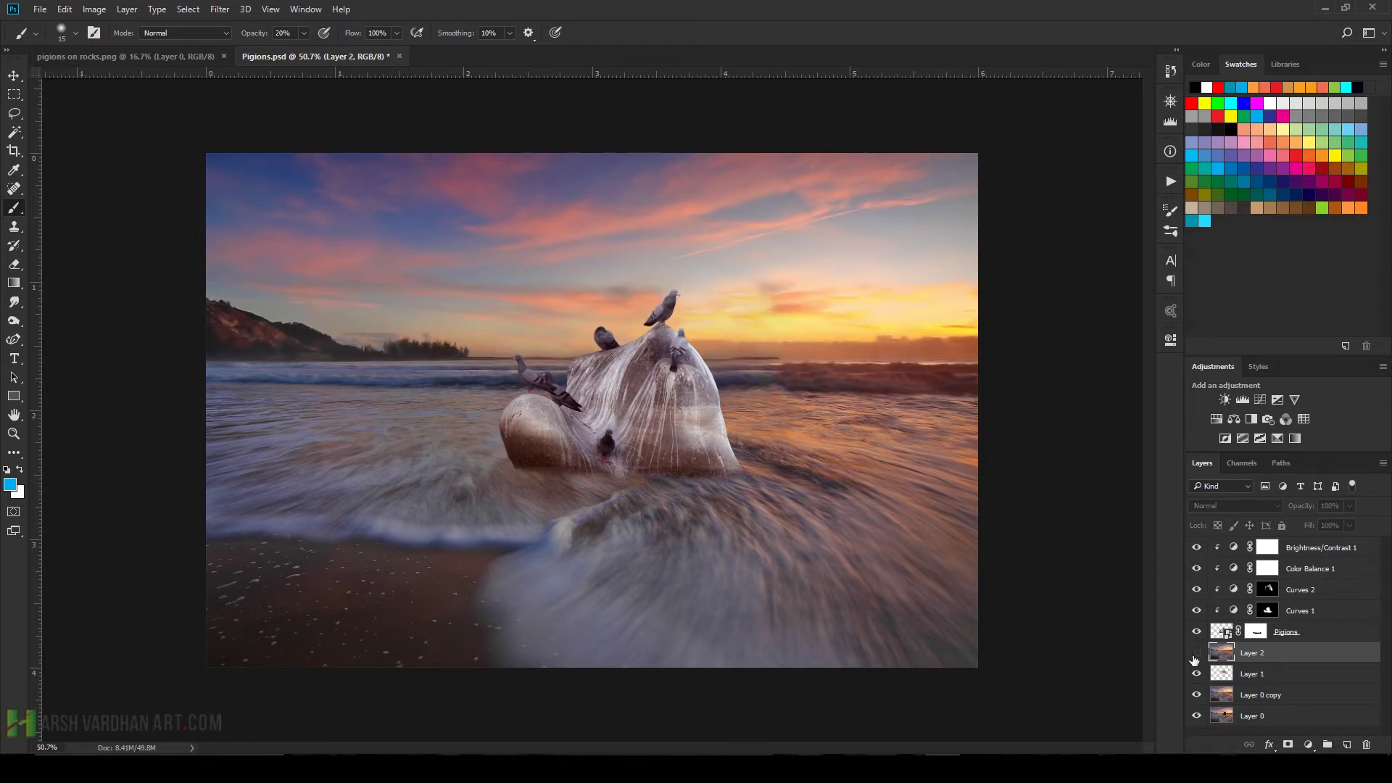
pyautogui.click(1195, 657)
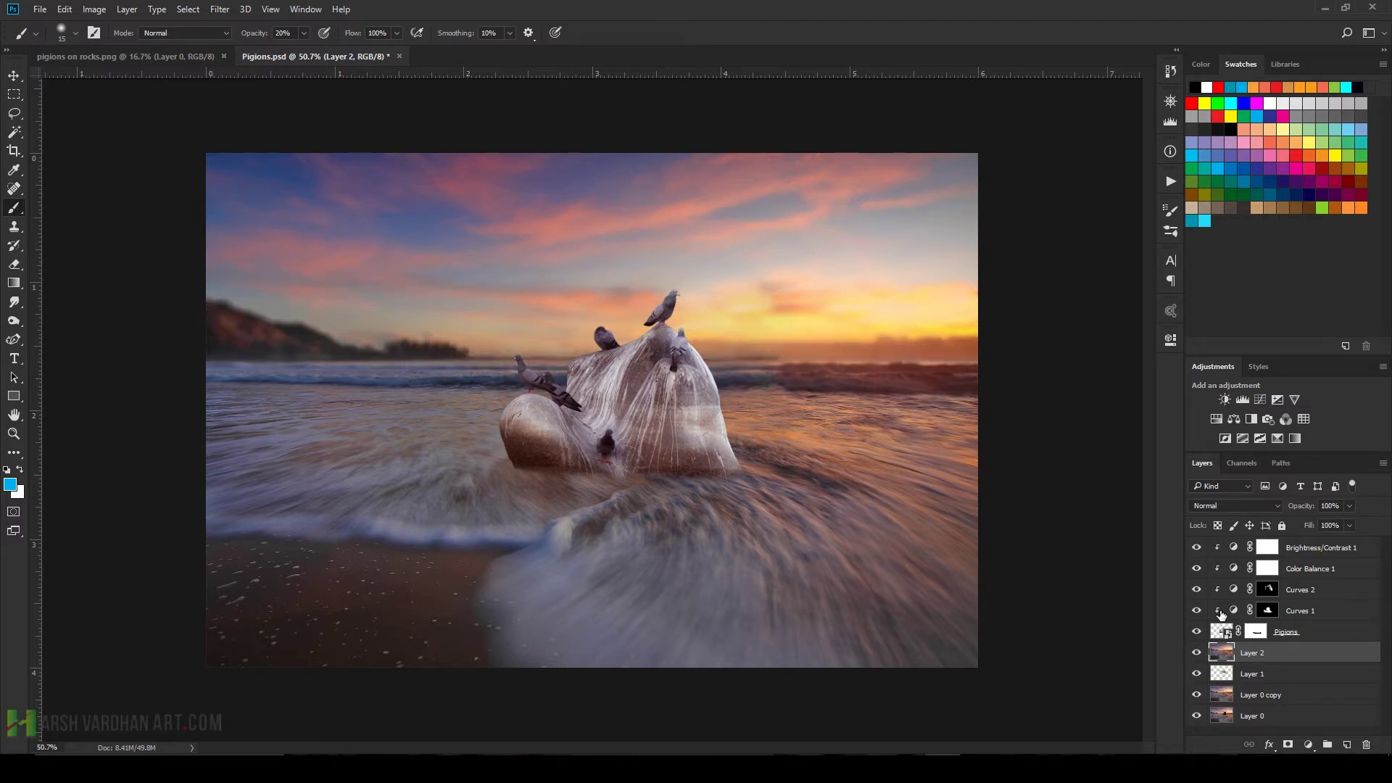
pyautogui.click(1236, 554)
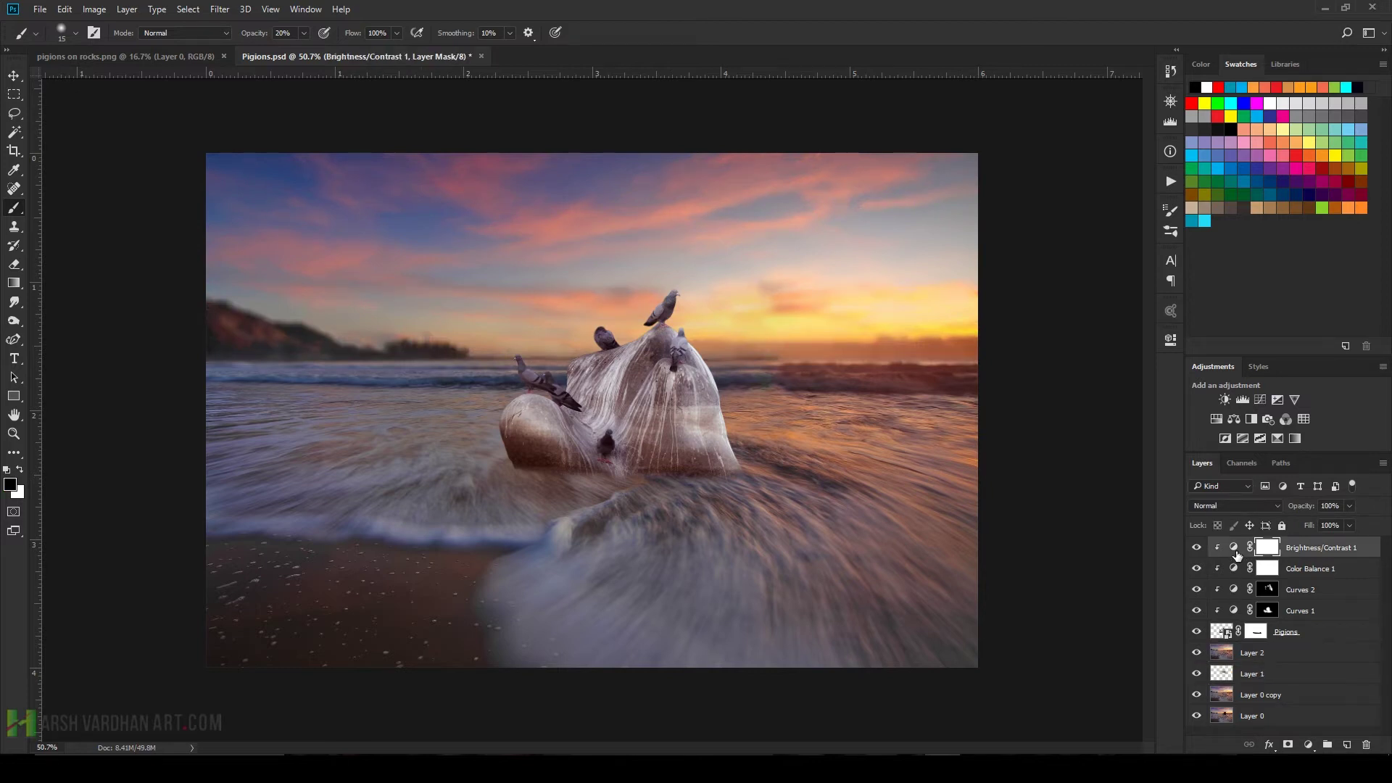
# Add new Layer 3 set to Linear Dodge (Add) blending
pyautogui.click(1346, 745)
pyautogui.click(1193, 221)
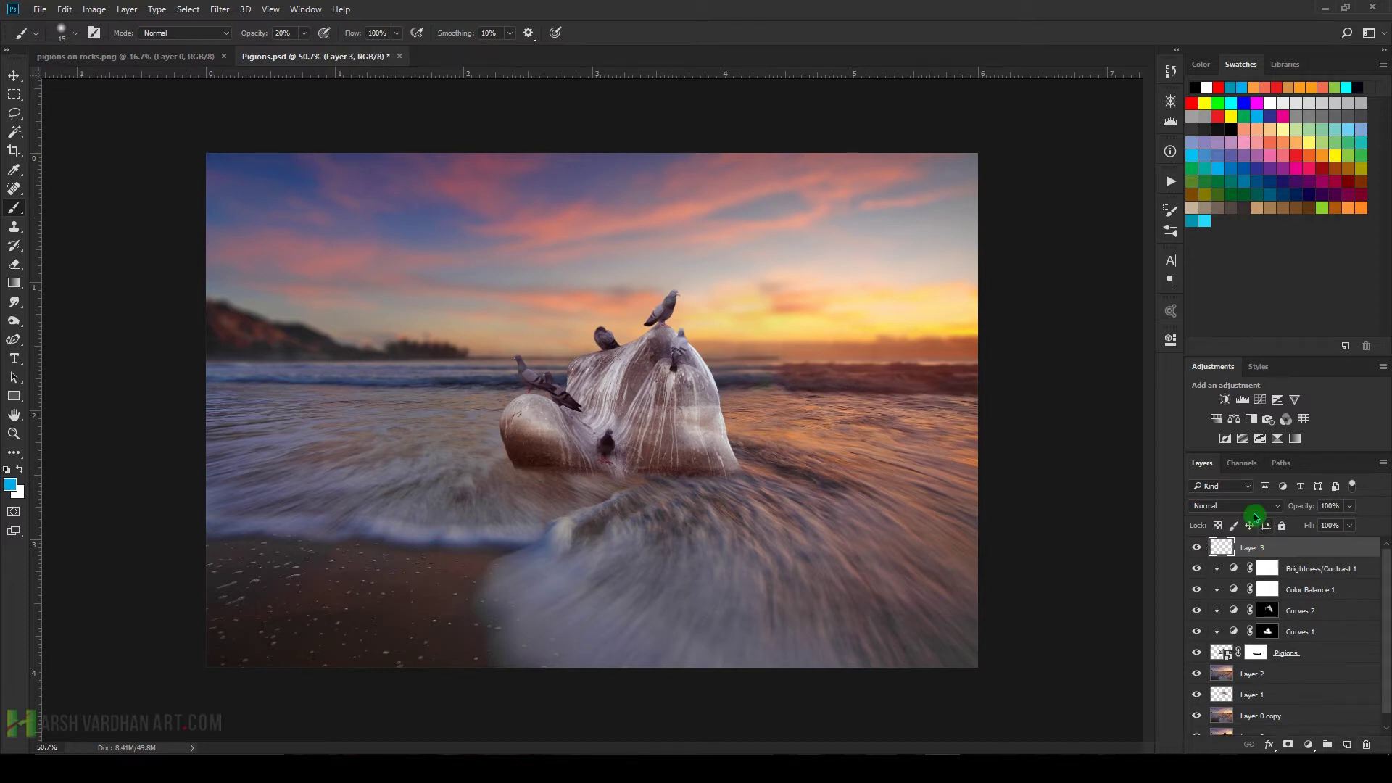
pyautogui.click(1247, 505)
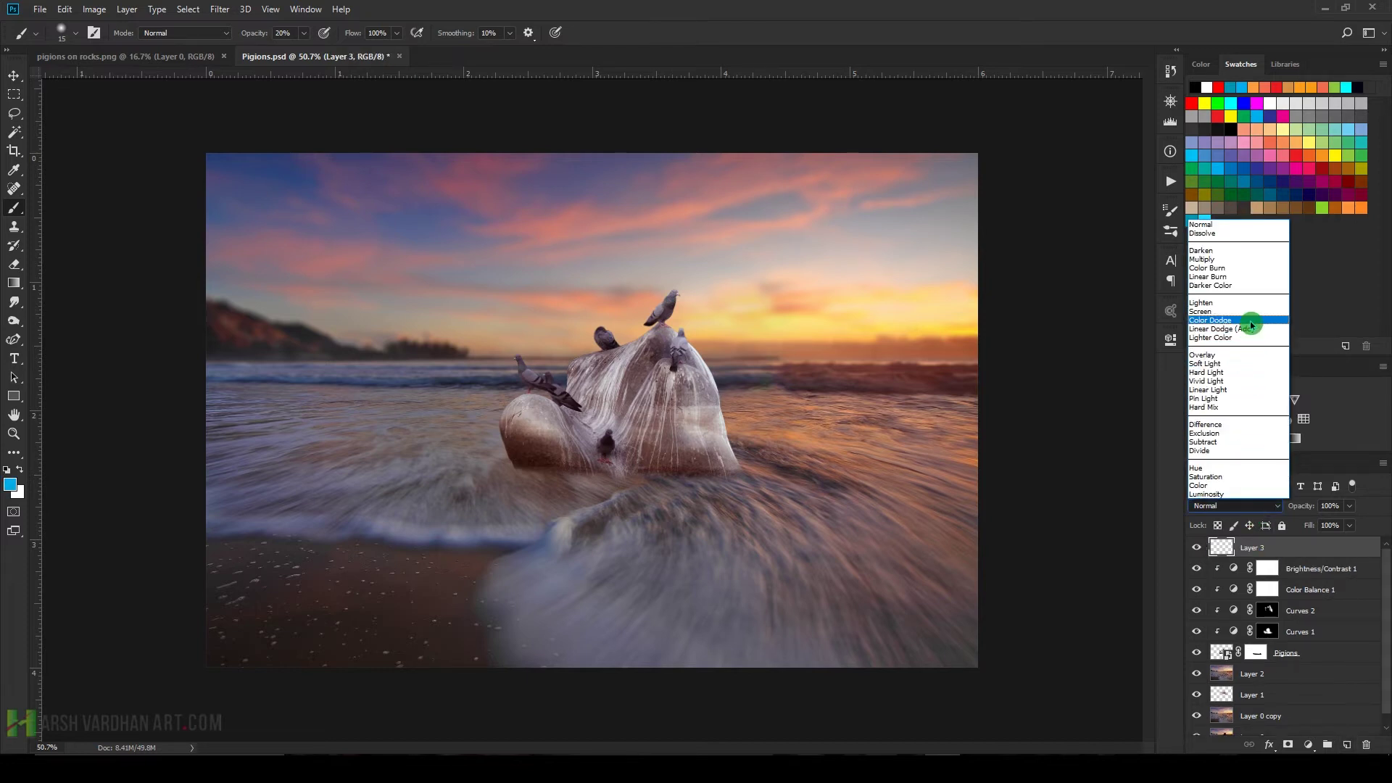
pyautogui.click(1243, 328)
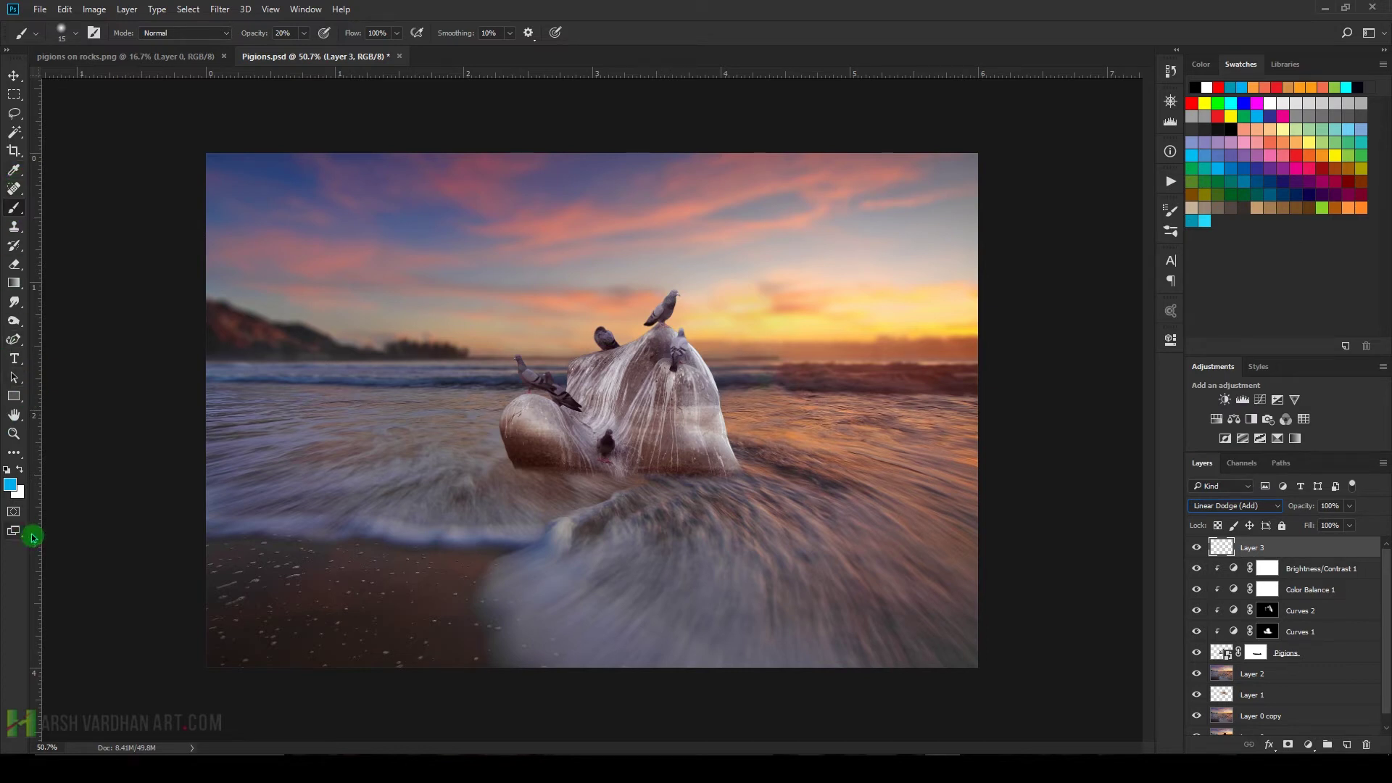
# Set up a salmon Soft Round brush at about 700 px
pyautogui.rightClick(434, 280)
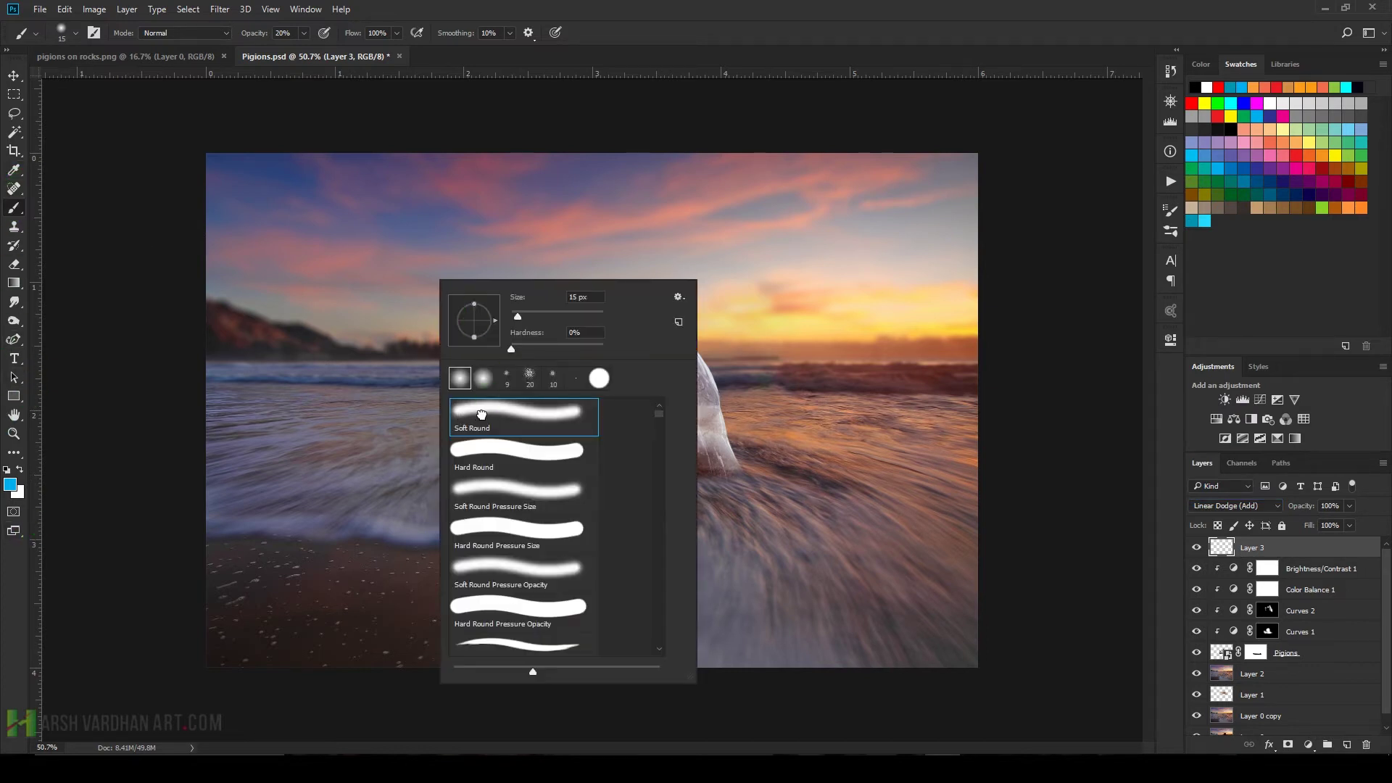
pyautogui.press('Escape')
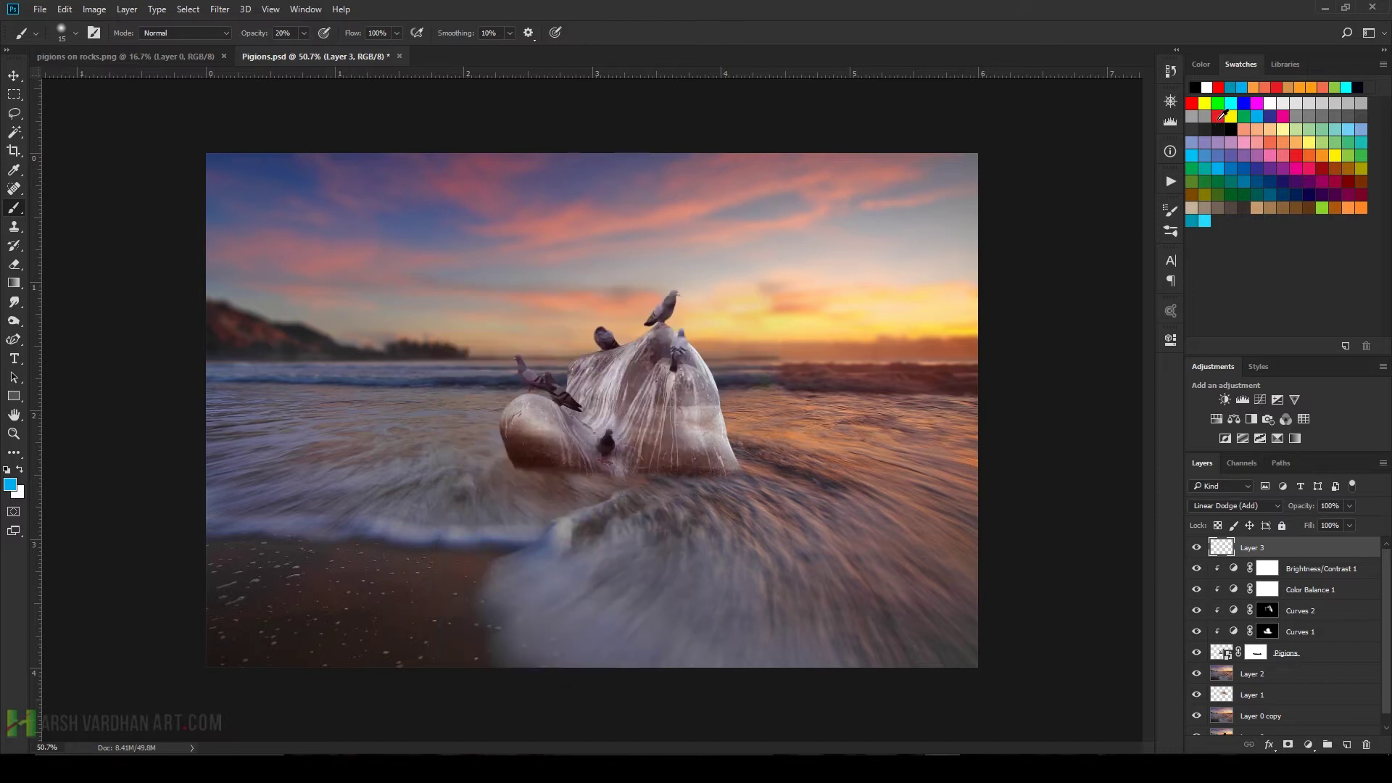
pyautogui.click(1265, 86)
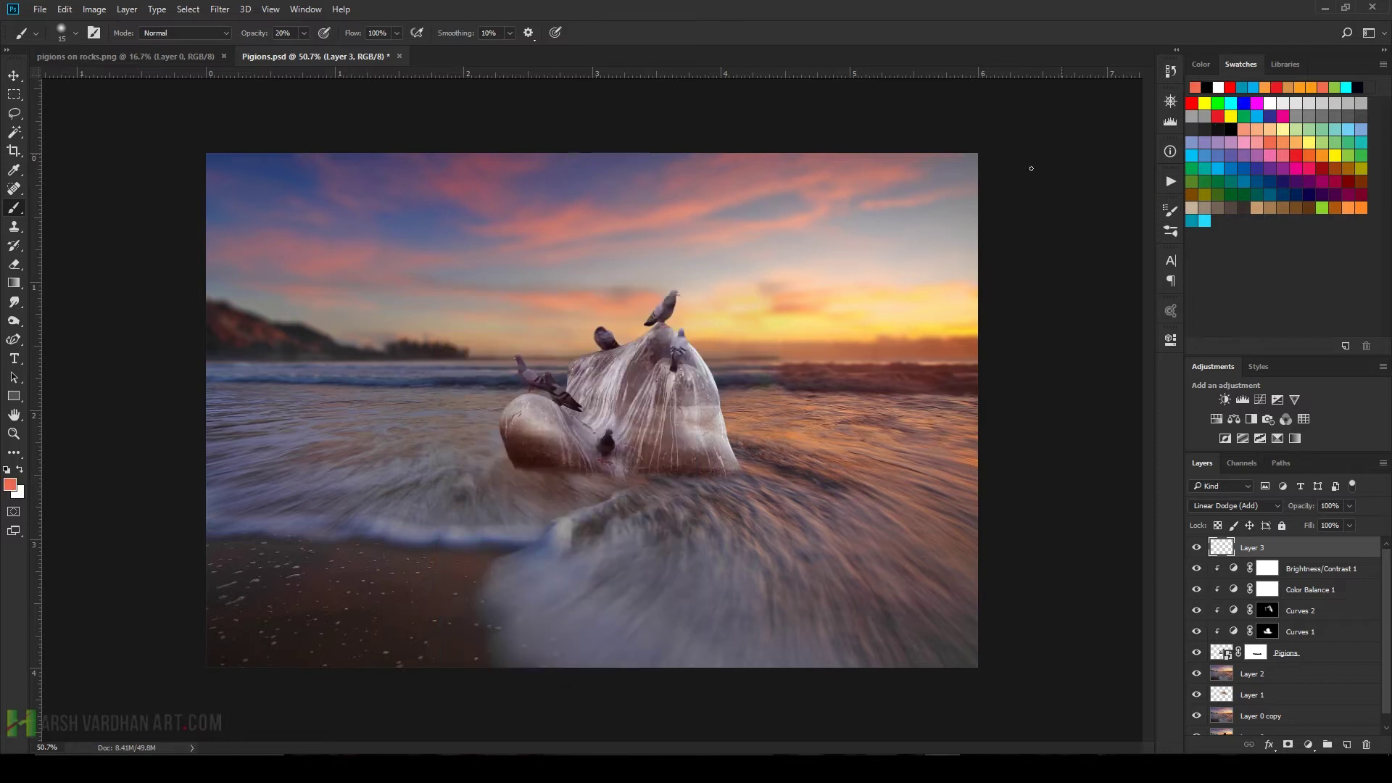
pyautogui.press(']')
pyautogui.press(']')
pyautogui.press(']')
pyautogui.press(']')
pyautogui.press(']')
pyautogui.press(']')
pyautogui.press(']')
pyautogui.press(']')
pyautogui.press(']')
pyautogui.press(']')
pyautogui.press(']')
pyautogui.press(']')
pyautogui.press(']')
pyautogui.press(']')
pyautogui.press(']')
pyautogui.press(']')
pyautogui.press(']')
pyautogui.press(']')
pyautogui.press(']')
pyautogui.press(']')
pyautogui.press('[')
pyautogui.press('[')
pyautogui.press('[')
pyautogui.press('[')
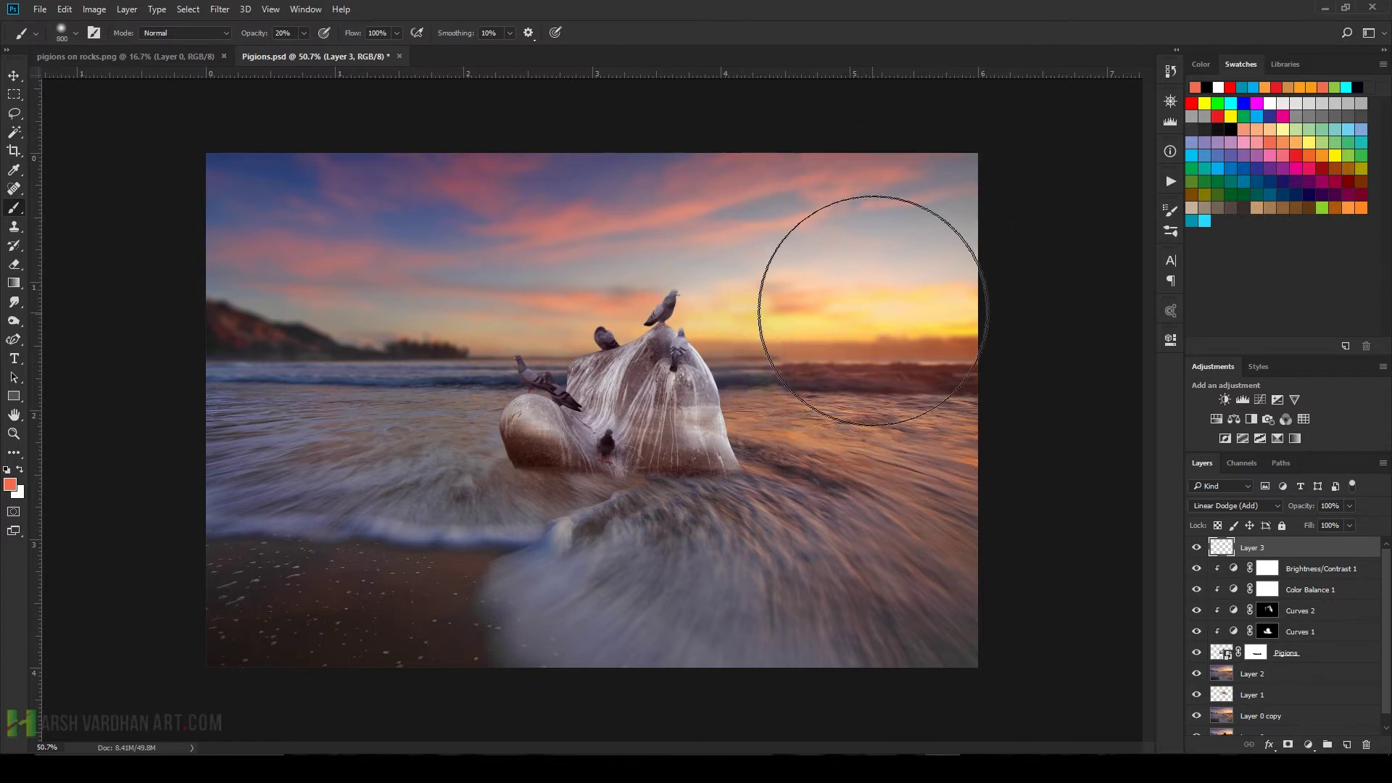
# Paint a salmon glow over the sun and upper-left sky, switching Layer 3 to Hard Light
pyautogui.moveTo(885, 301)
pyautogui.mouseDown()
pyautogui.moveTo(860, 302)
pyautogui.moveTo(873, 315)
pyautogui.mouseUp()
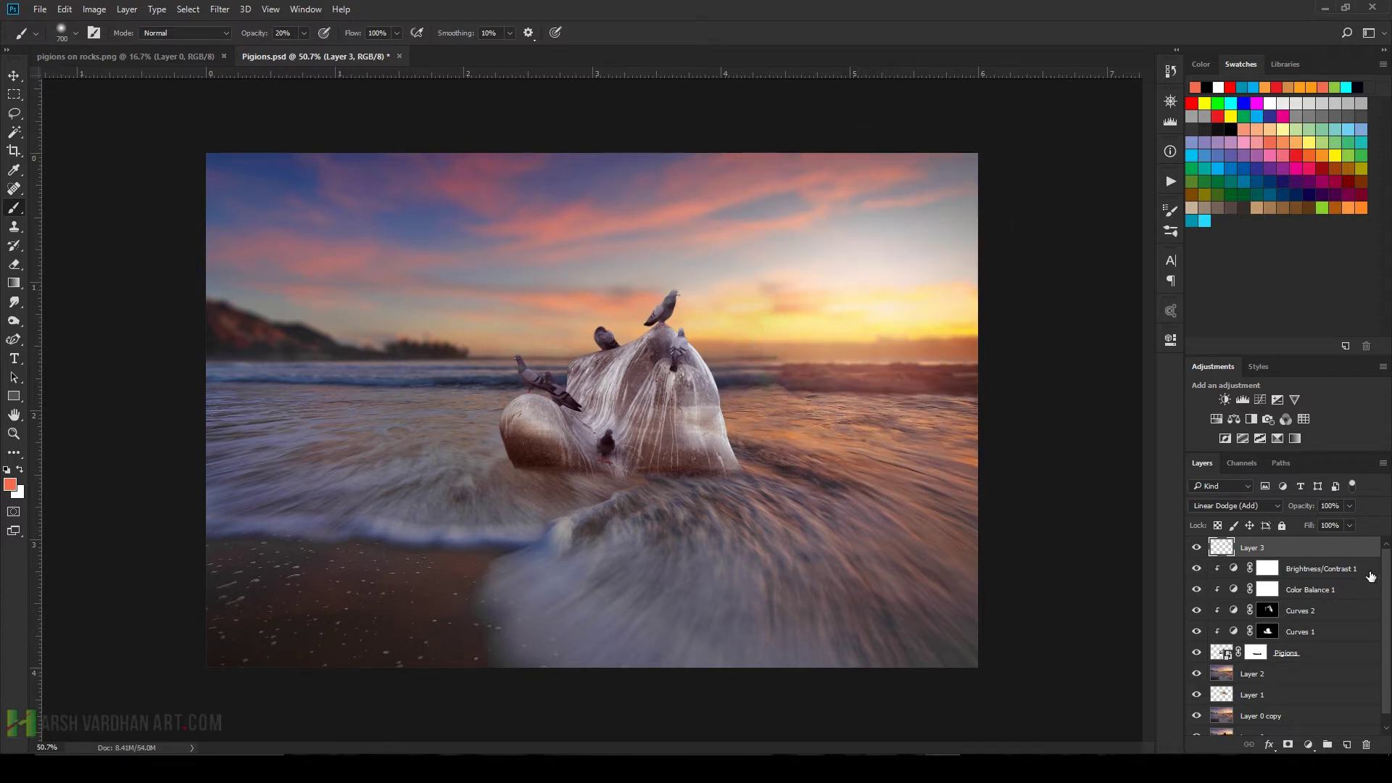
pyautogui.moveTo(1253, 507)
pyautogui.mouseDown()
pyautogui.moveTo(1222, 328)
pyautogui.moveTo(1207, 372)
pyautogui.mouseUp()
pyautogui.moveTo(946, 291)
pyautogui.mouseDown()
pyautogui.moveTo(712, 268)
pyautogui.moveTo(585, 233)
pyautogui.moveTo(729, 237)
pyautogui.moveTo(419, 211)
pyautogui.mouseUp()
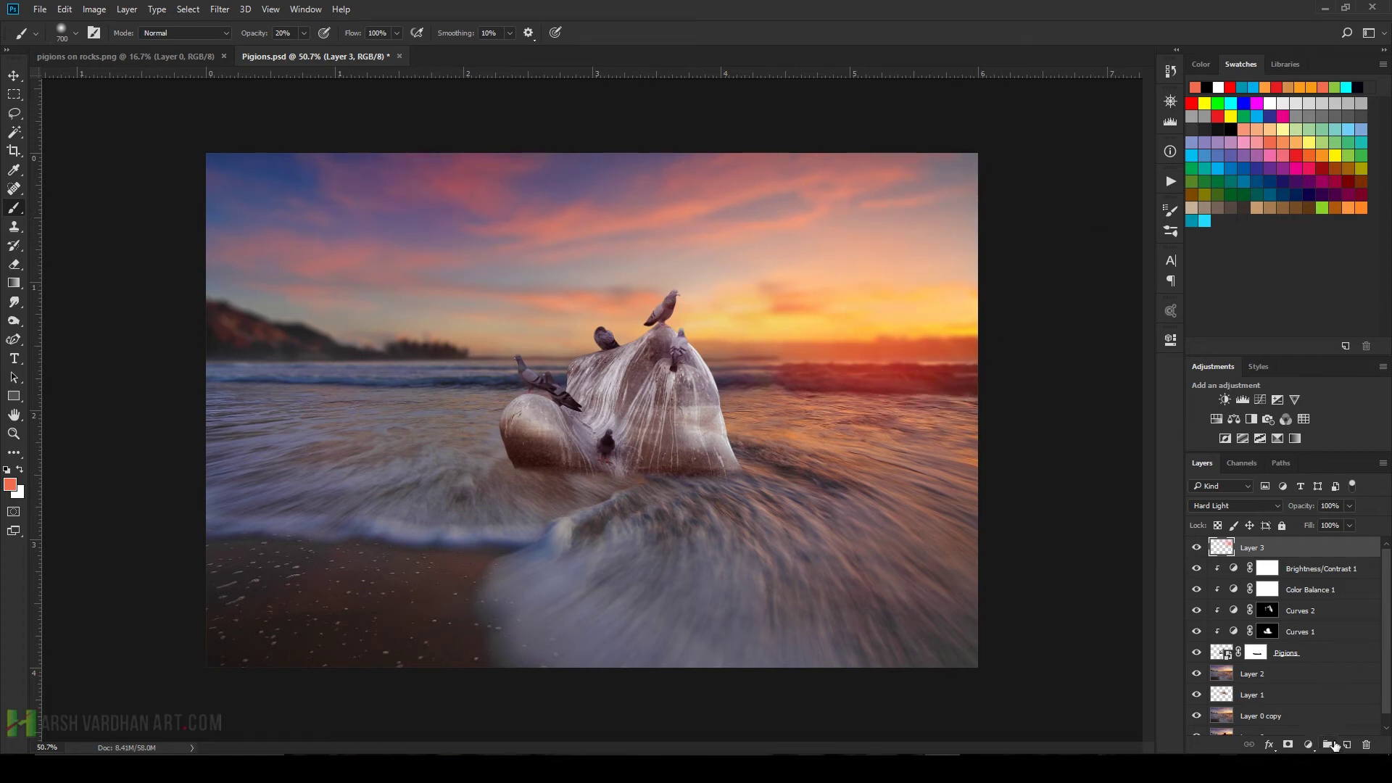
# Add Layer 4 with yellow paint over the right-hand sky, blended as Linear Dodge (Add)
pyautogui.click(1347, 745)
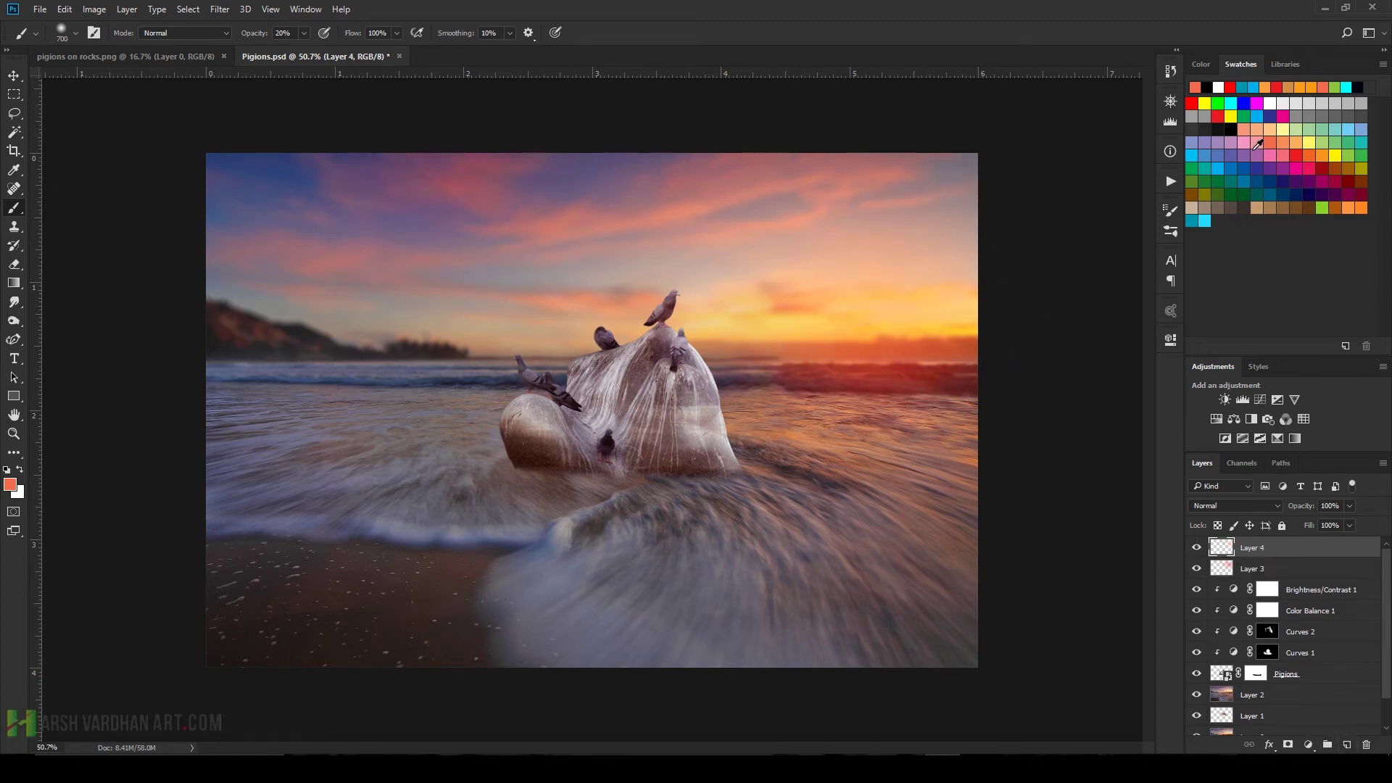
pyautogui.click(1235, 116)
pyautogui.moveTo(814, 319)
pyautogui.mouseDown()
pyautogui.moveTo(795, 364)
pyautogui.moveTo(708, 273)
pyautogui.moveTo(833, 304)
pyautogui.mouseUp()
pyautogui.click(1246, 505)
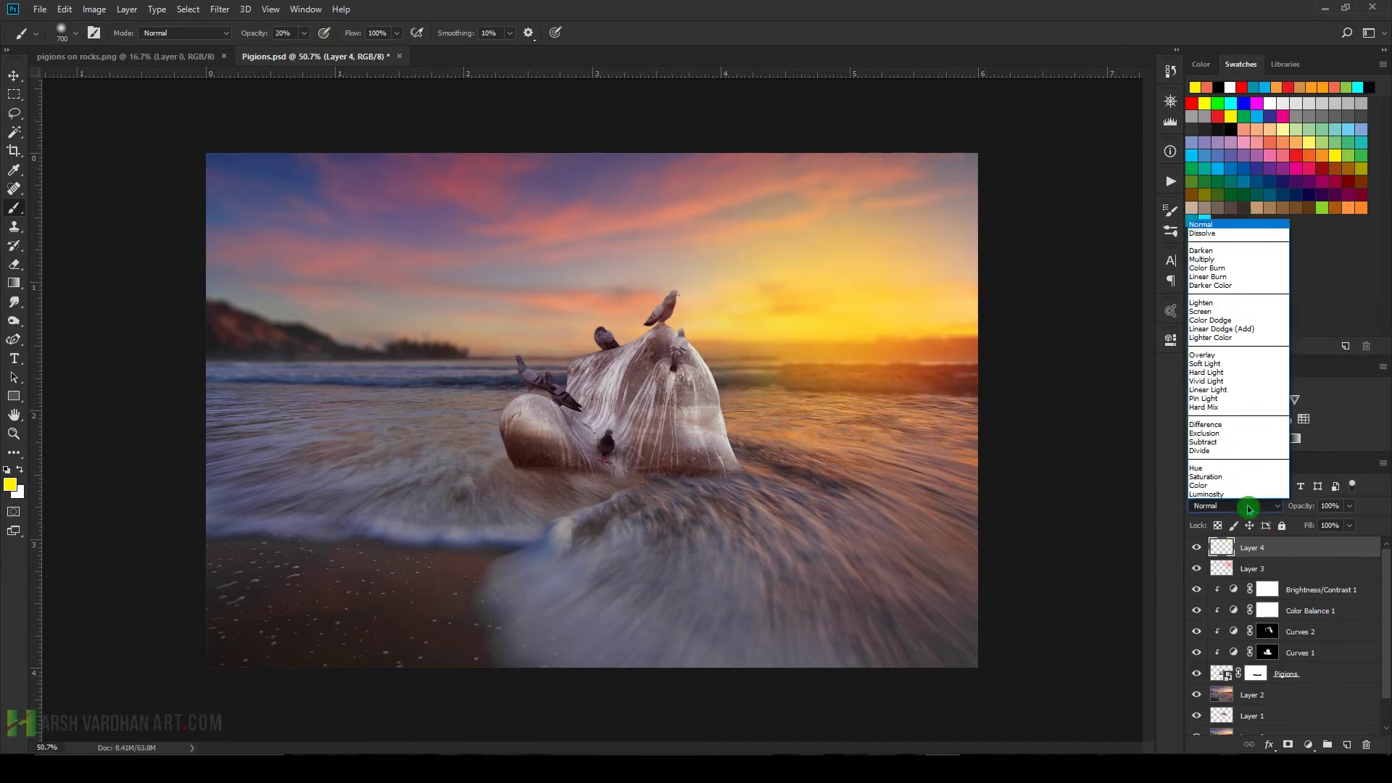
pyautogui.click(1237, 328)
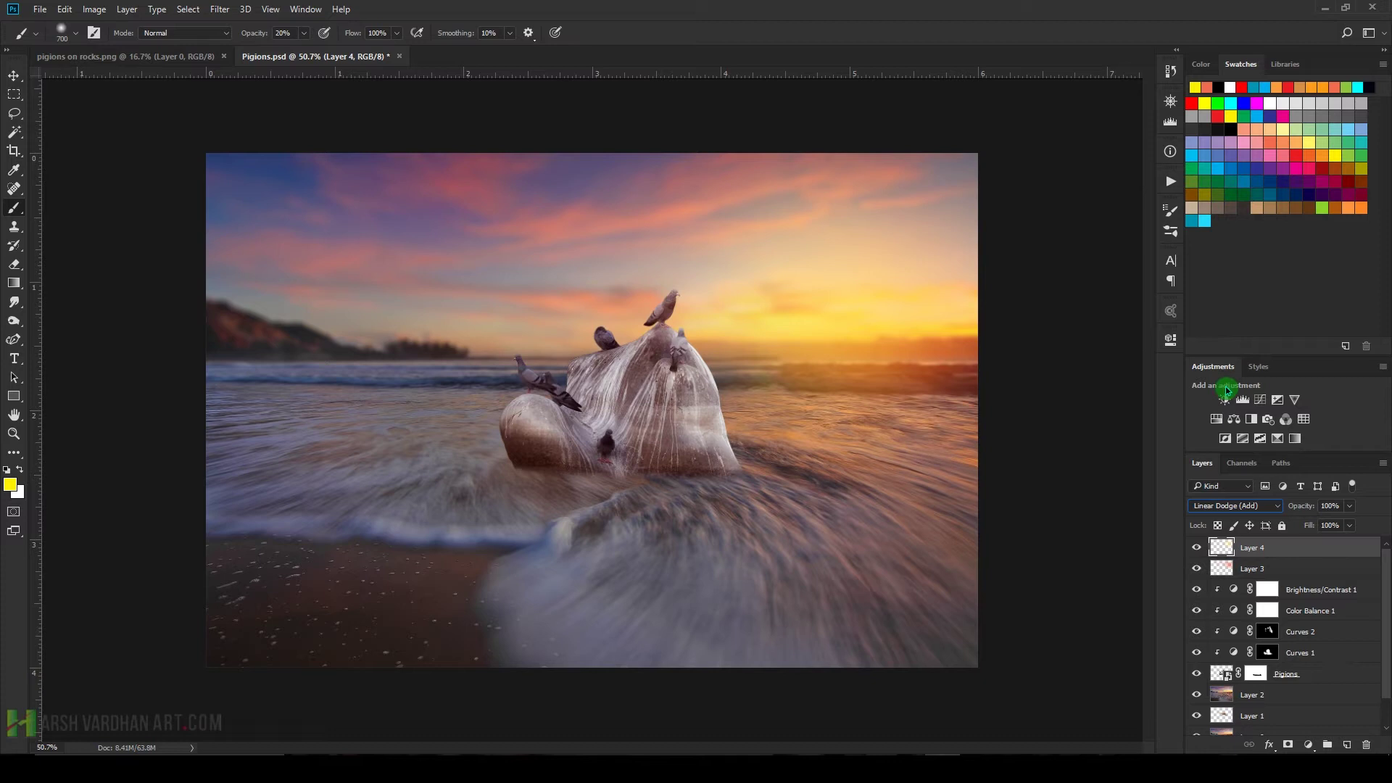
# Try Hard Light, Screen, Lighten and Color Dodge on Layer 4, then keep Linear Dodge (Add)
pyautogui.click(1247, 508)
pyautogui.click(1236, 376)
pyautogui.click(1248, 507)
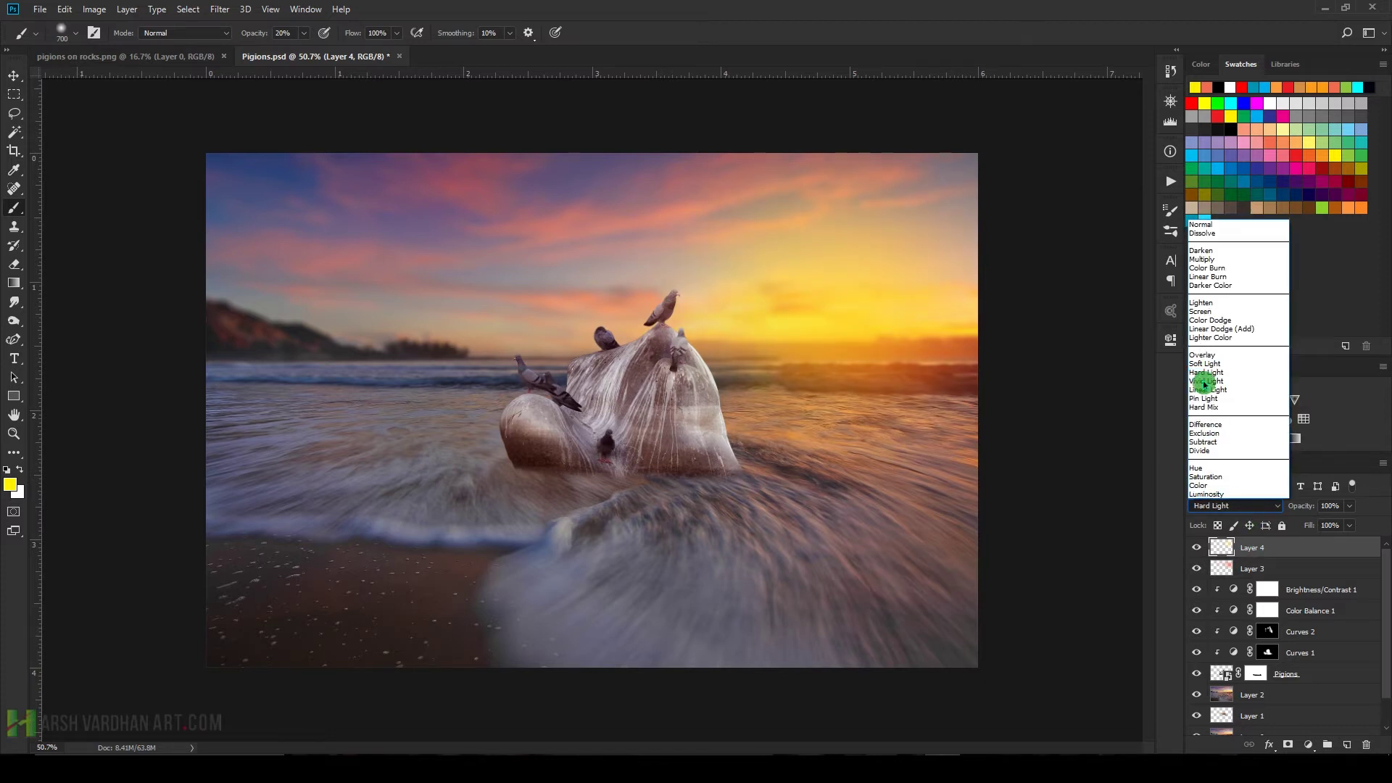
pyautogui.click(1208, 314)
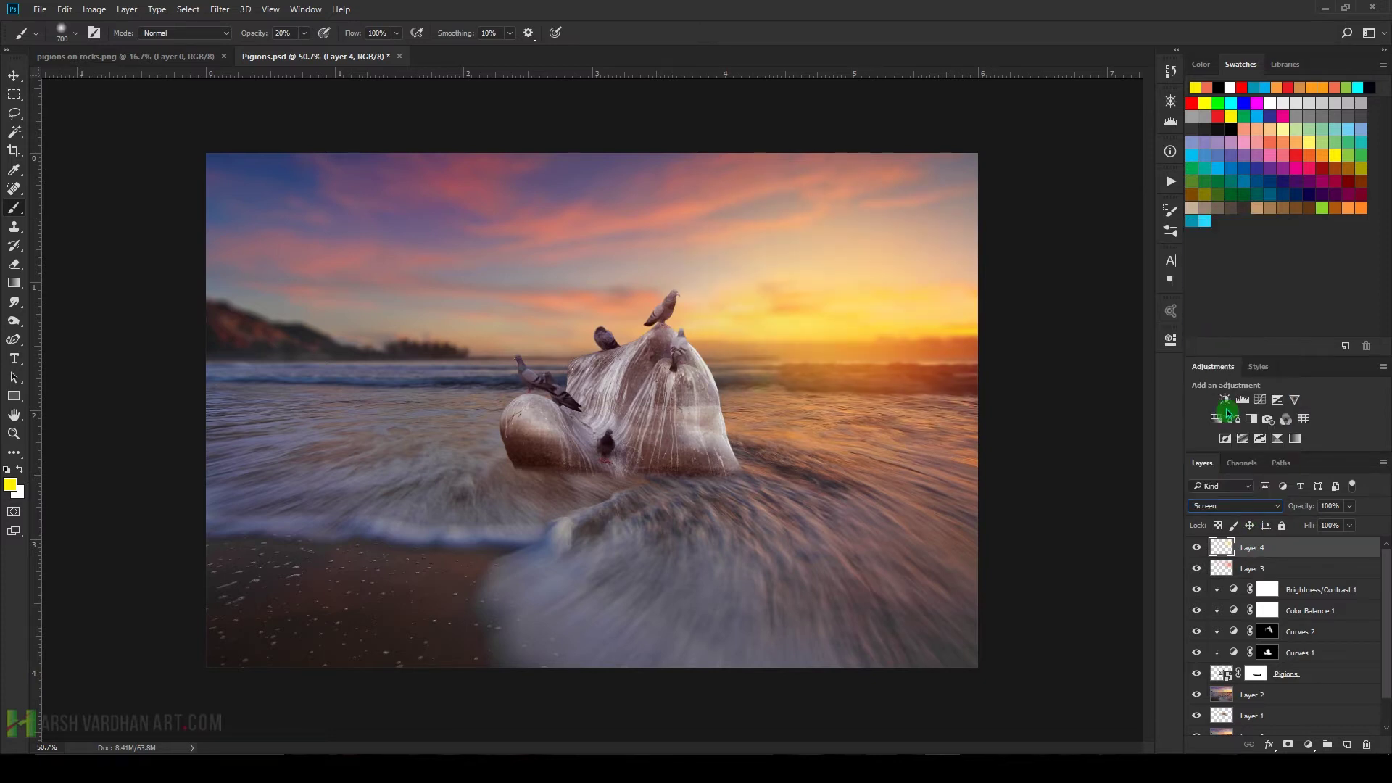
pyautogui.click(1252, 508)
pyautogui.click(1212, 302)
pyautogui.click(1244, 502)
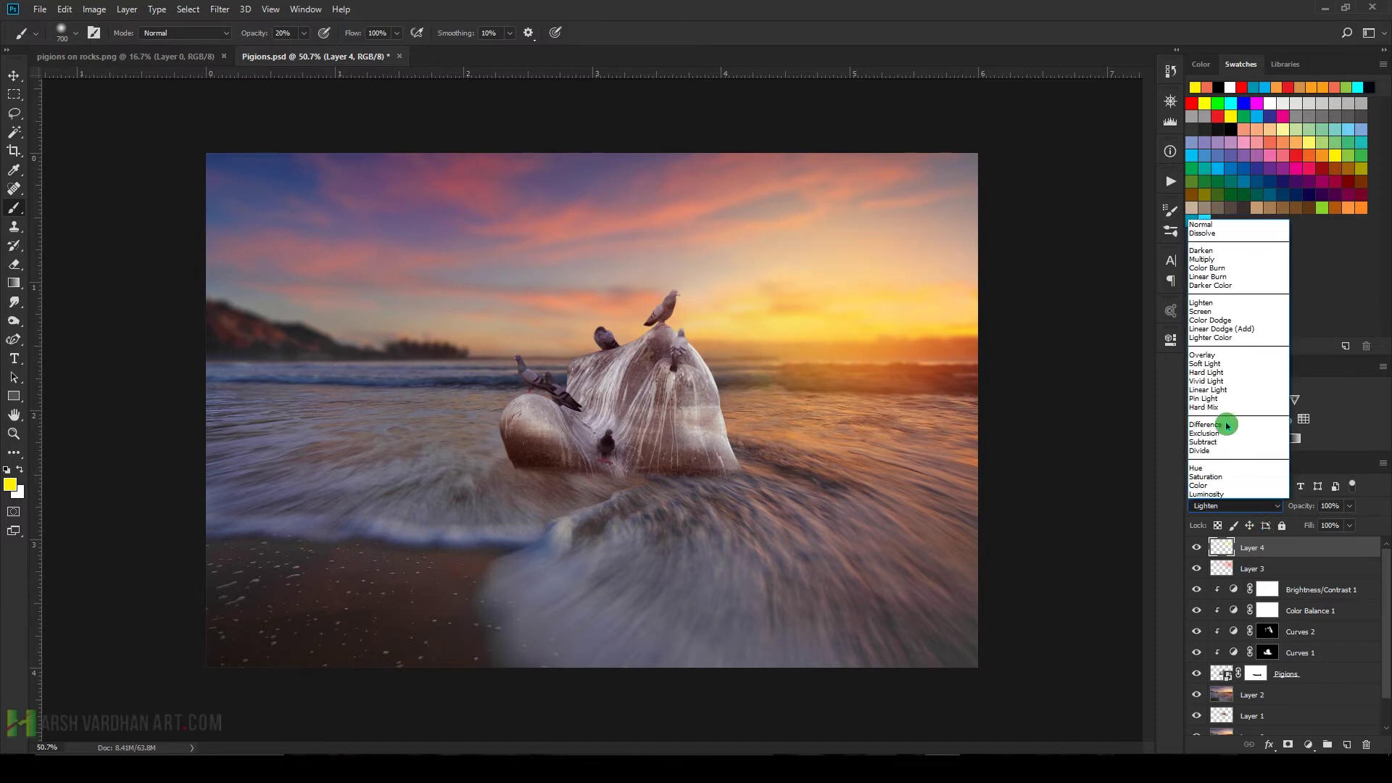
pyautogui.click(1220, 320)
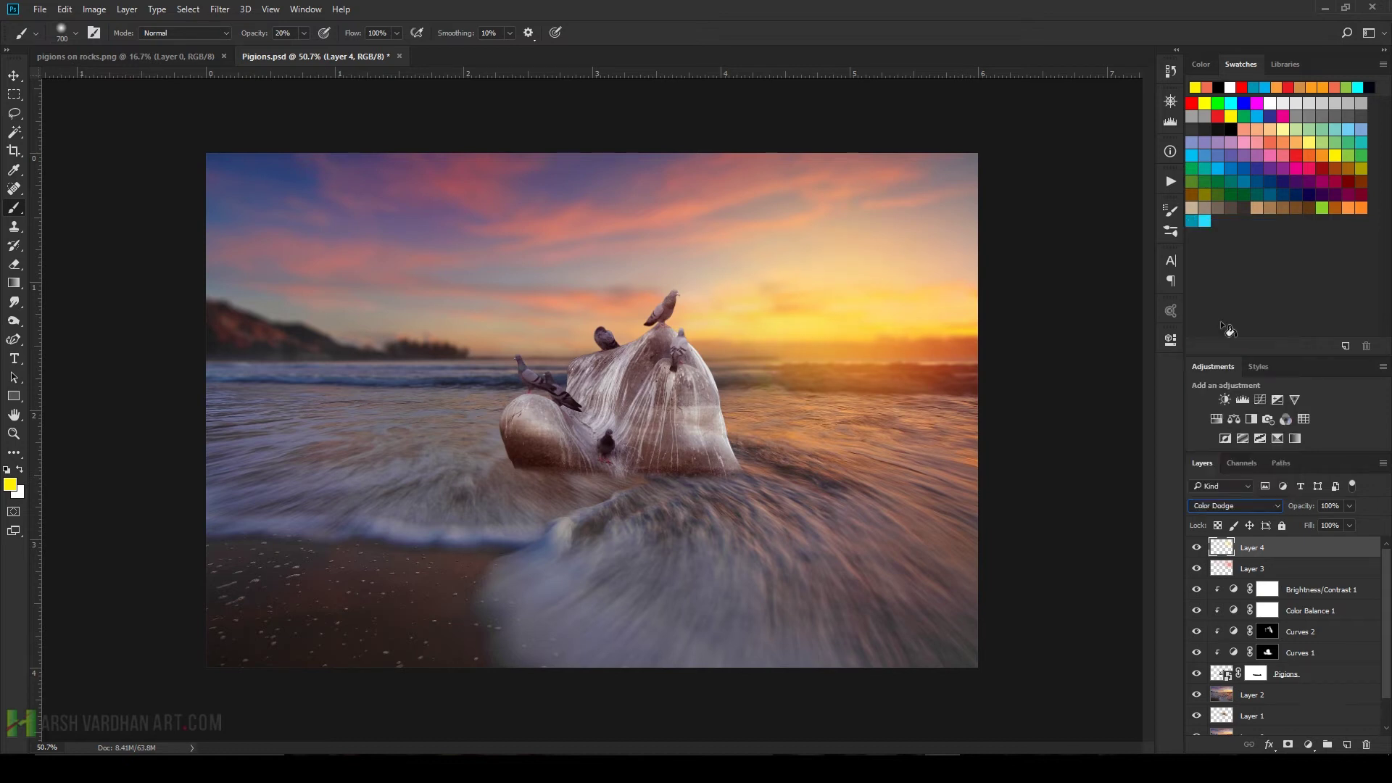
pyautogui.click(1254, 506)
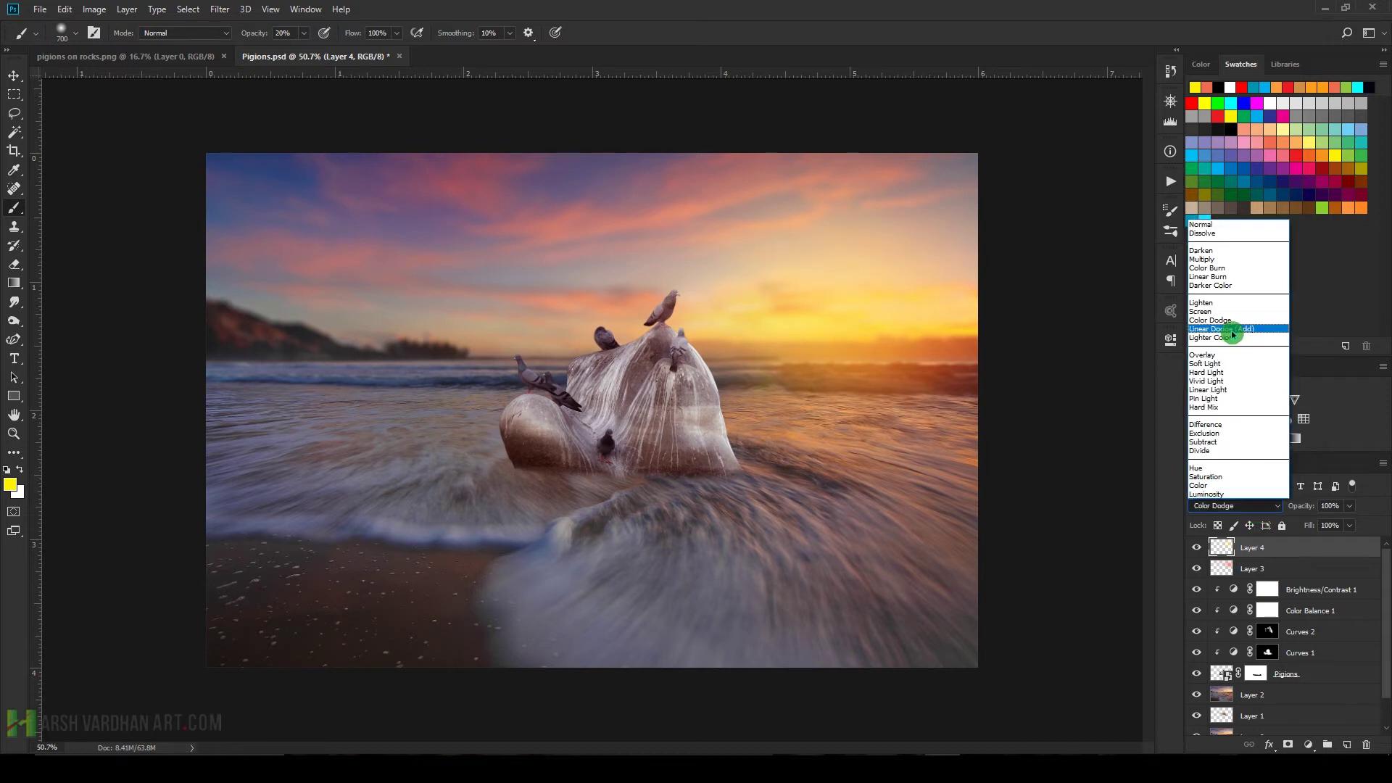
pyautogui.click(1233, 330)
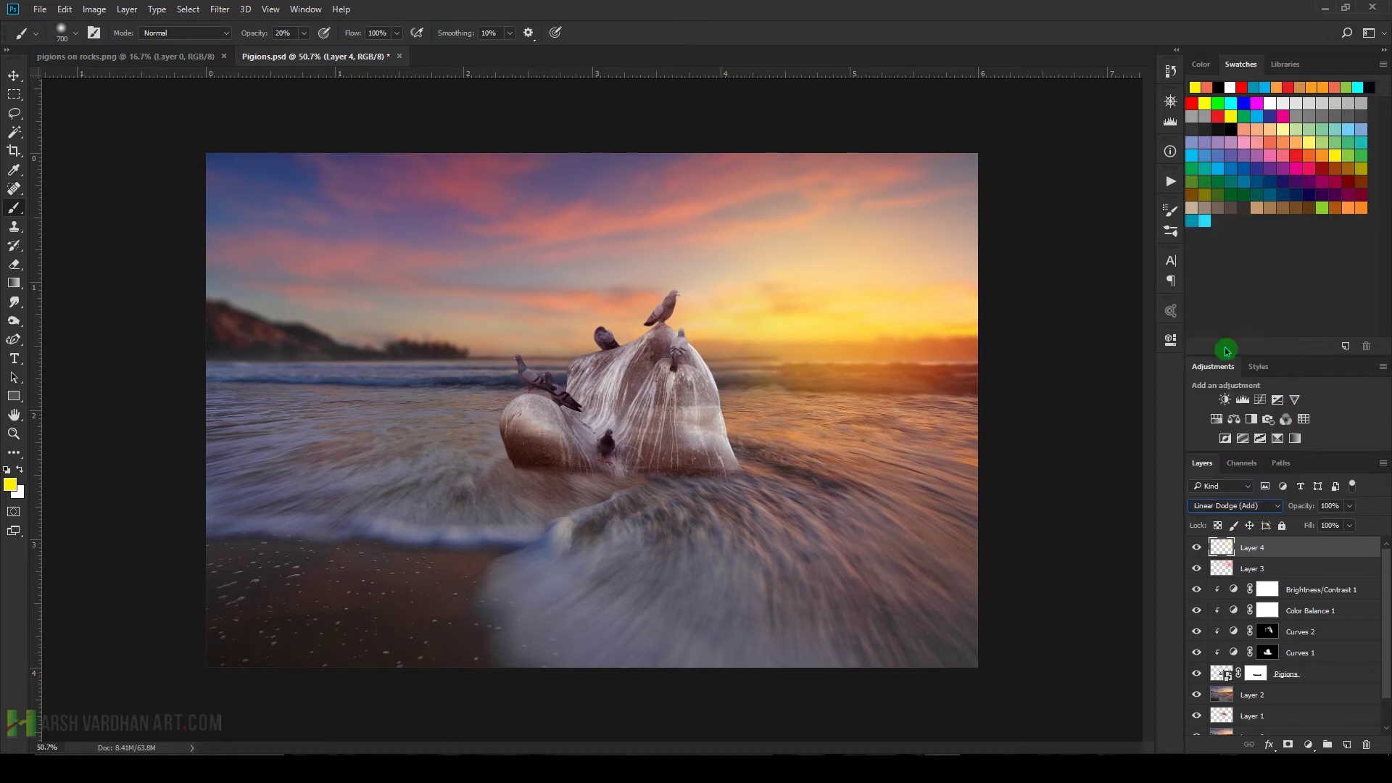
# Toggle Layer 3's visibility to compare its glow, then reselect Layer 4
pyautogui.click(1197, 549)
pyautogui.click(1222, 574)
pyautogui.click(1202, 570)
pyautogui.click(1202, 569)
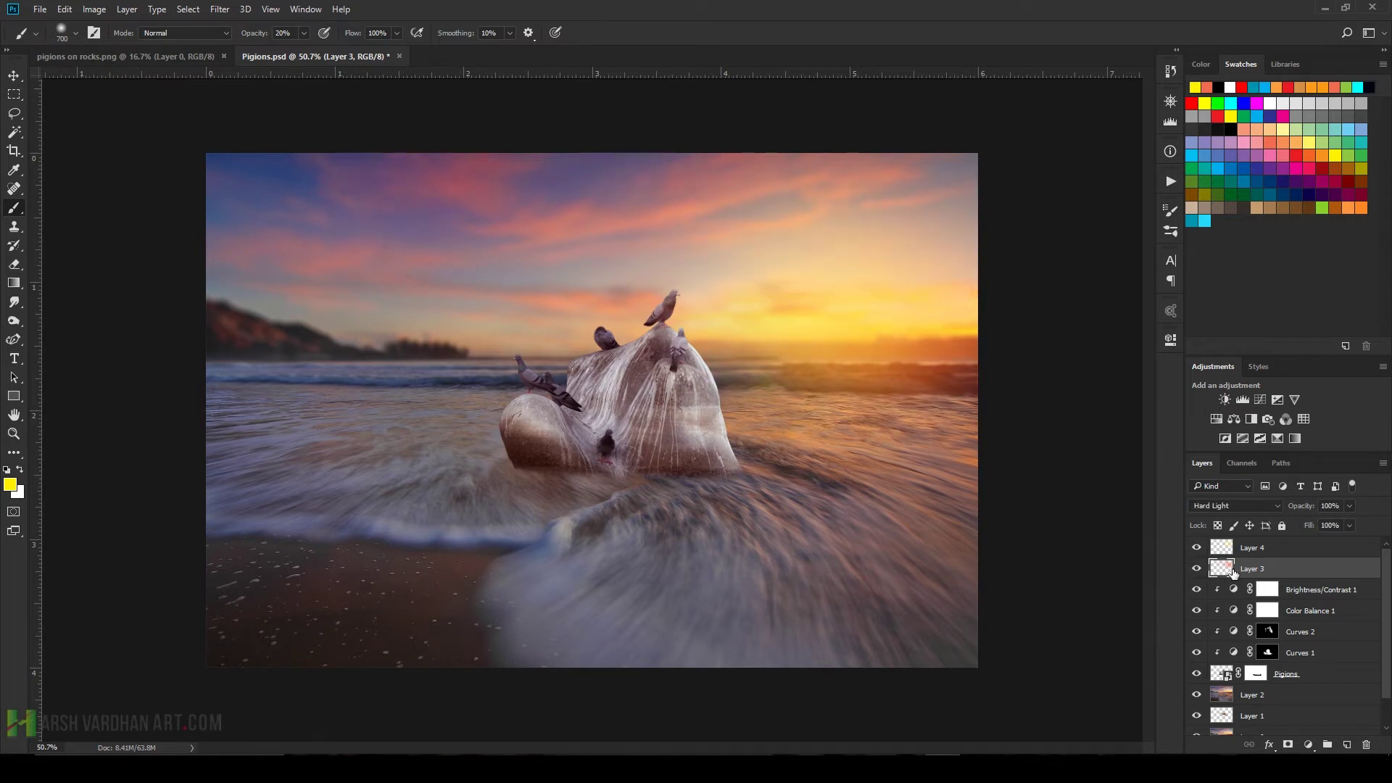
pyautogui.click(1232, 549)
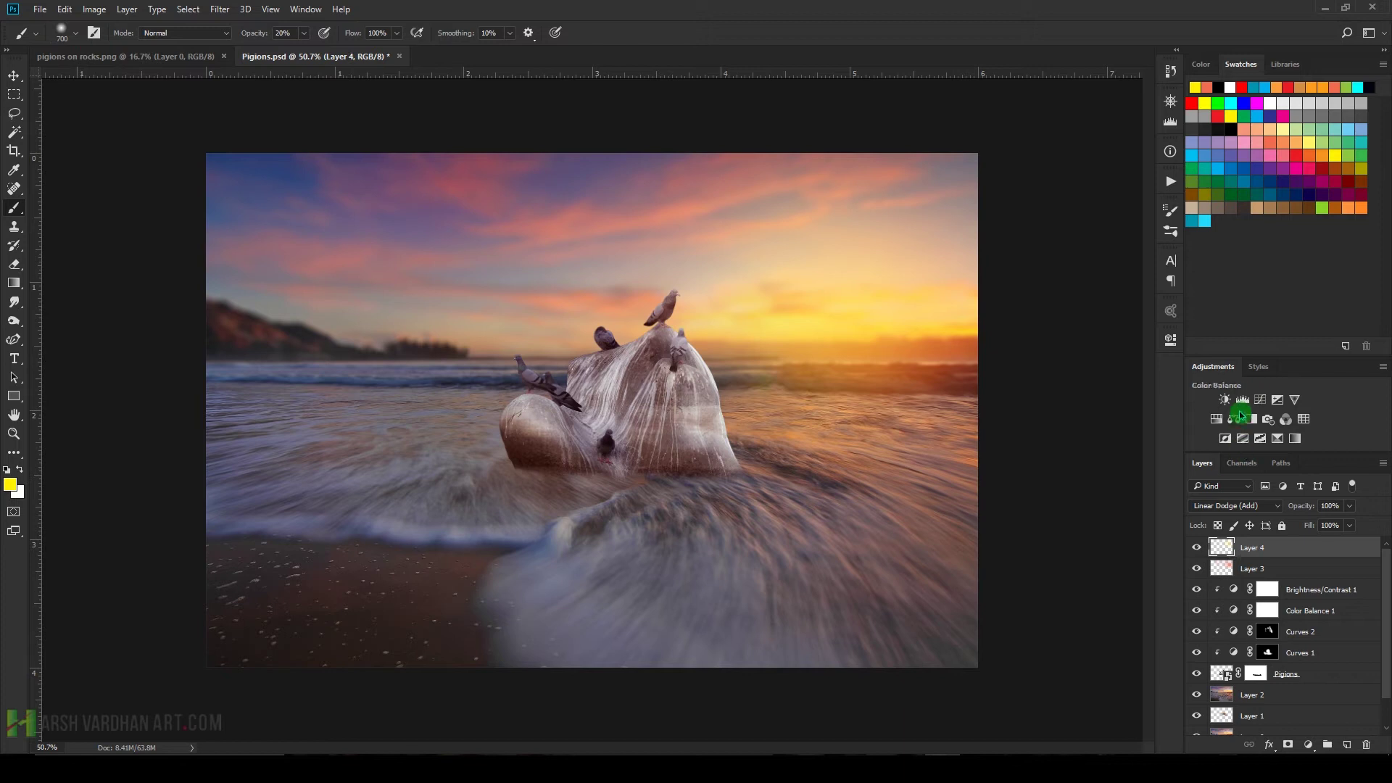
# Add a Curves adjustment above Layer 4 with the curve bent down to darken
pyautogui.click(1261, 401)
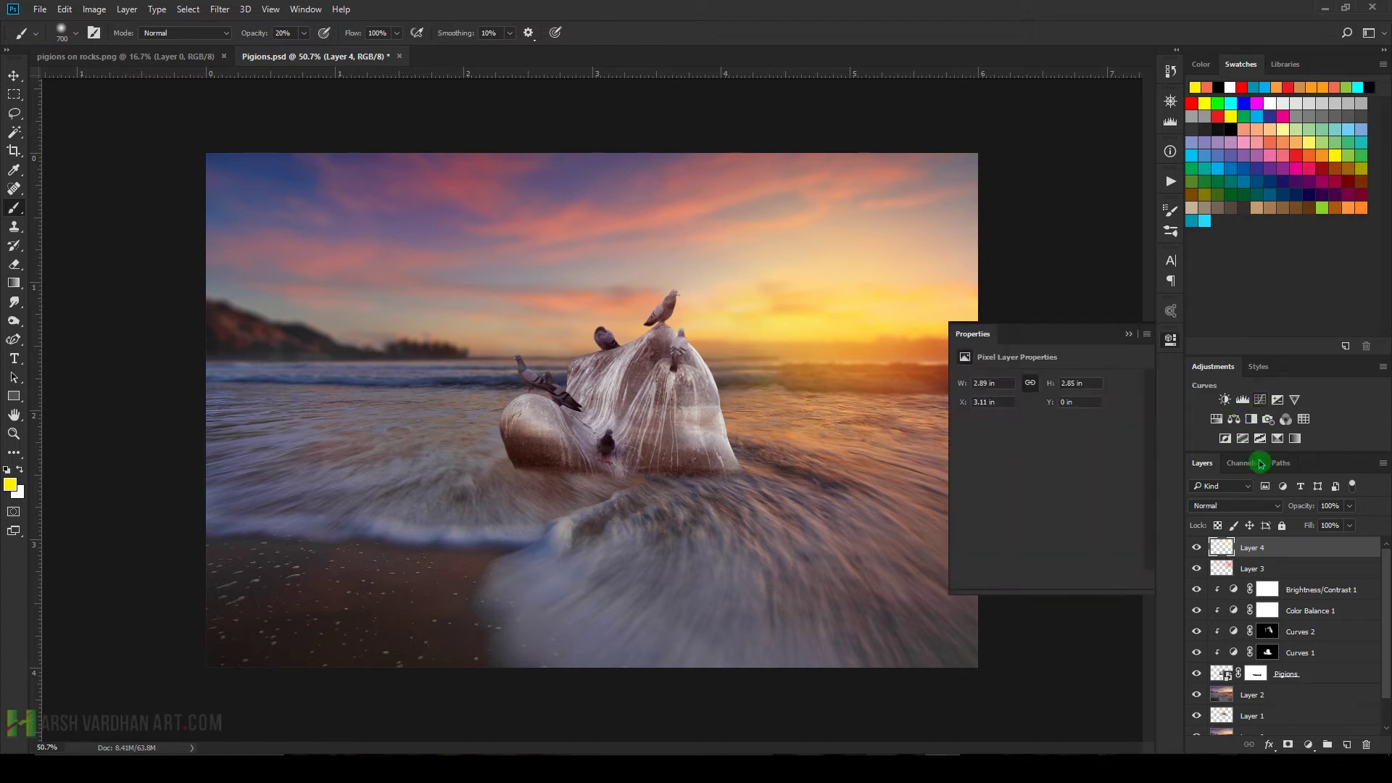
pyautogui.moveTo(1063, 477); pyautogui.dragTo(1080, 491)
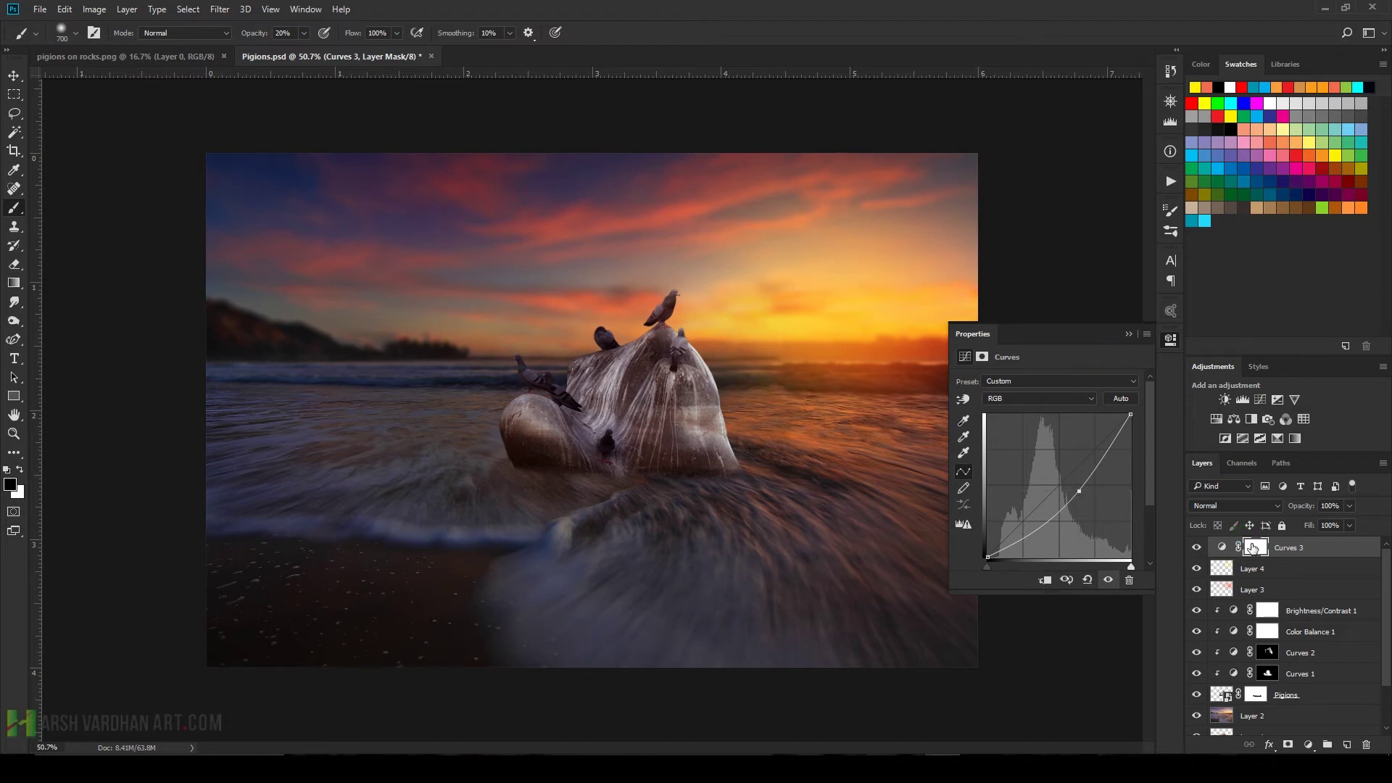
pyautogui.click(1256, 547)
pyautogui.click(1169, 338)
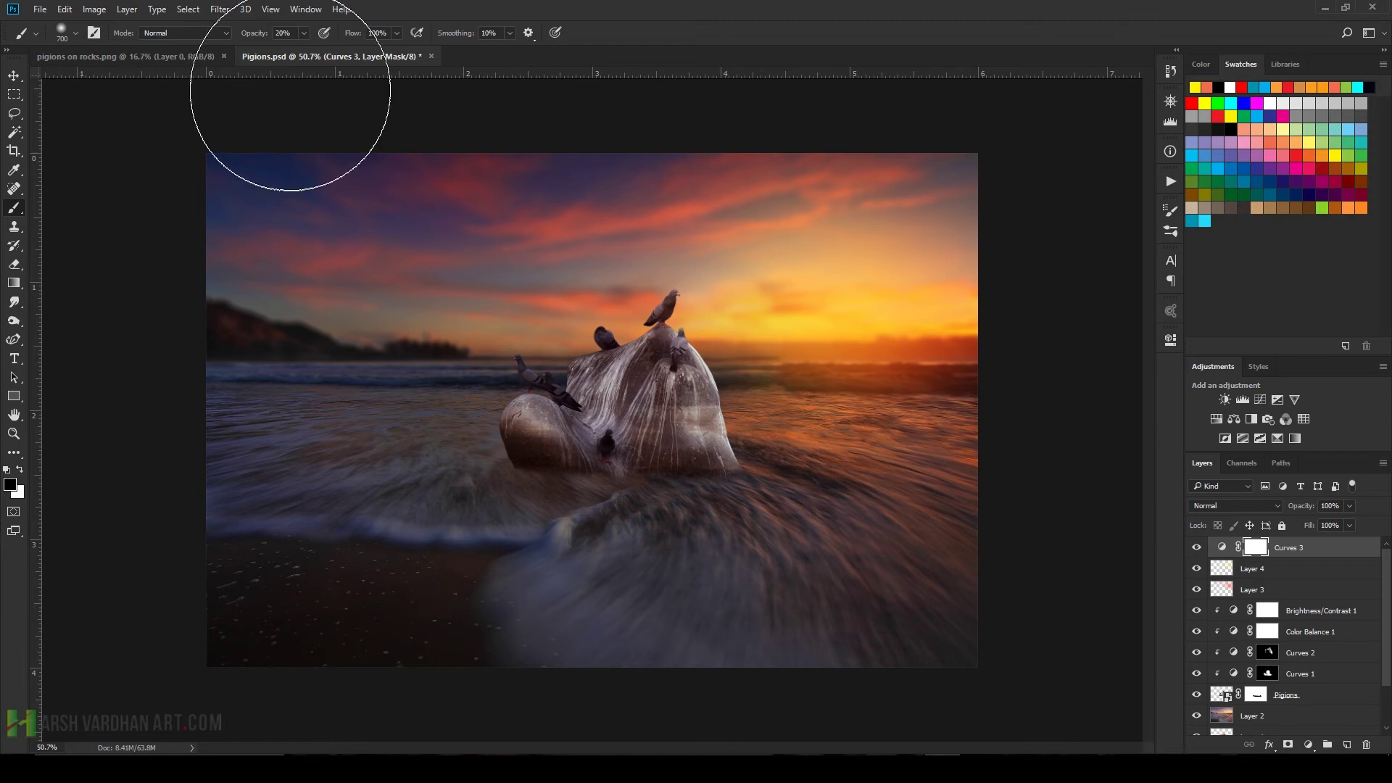
# Paint the Curves mask to exclude the rock and pigeons, then check it zoomed in
pyautogui.moveTo(699, 326)
pyautogui.mouseDown()
pyautogui.moveTo(529, 404)
pyautogui.moveTo(665, 318)
pyautogui.mouseUp()
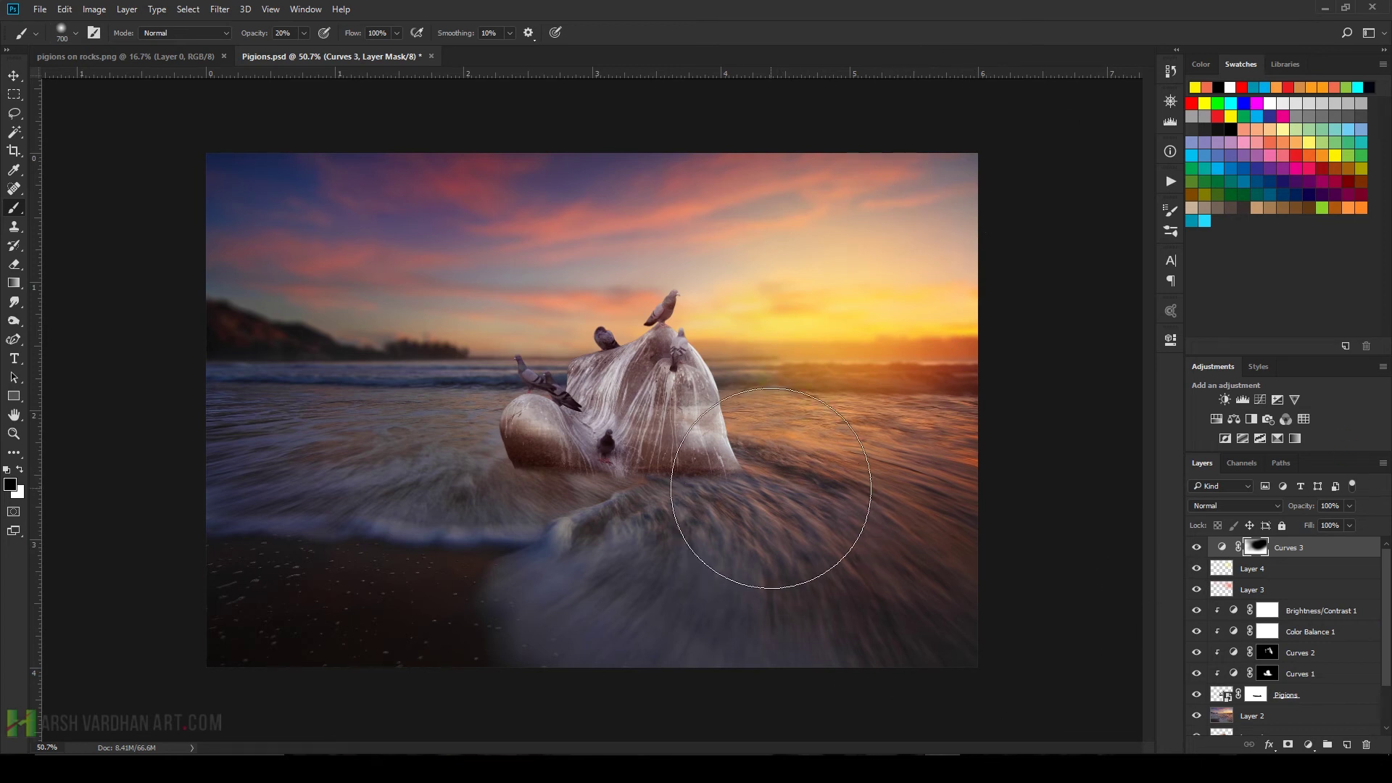
pyautogui.press('v')
pyautogui.moveTo(770, 527)
pyautogui.mouseDown()
pyautogui.moveTo(812, 525)
pyautogui.moveTo(756, 529)
pyautogui.mouseUp()
pyautogui.moveTo(672, 467); pyautogui.dragTo(682, 424)
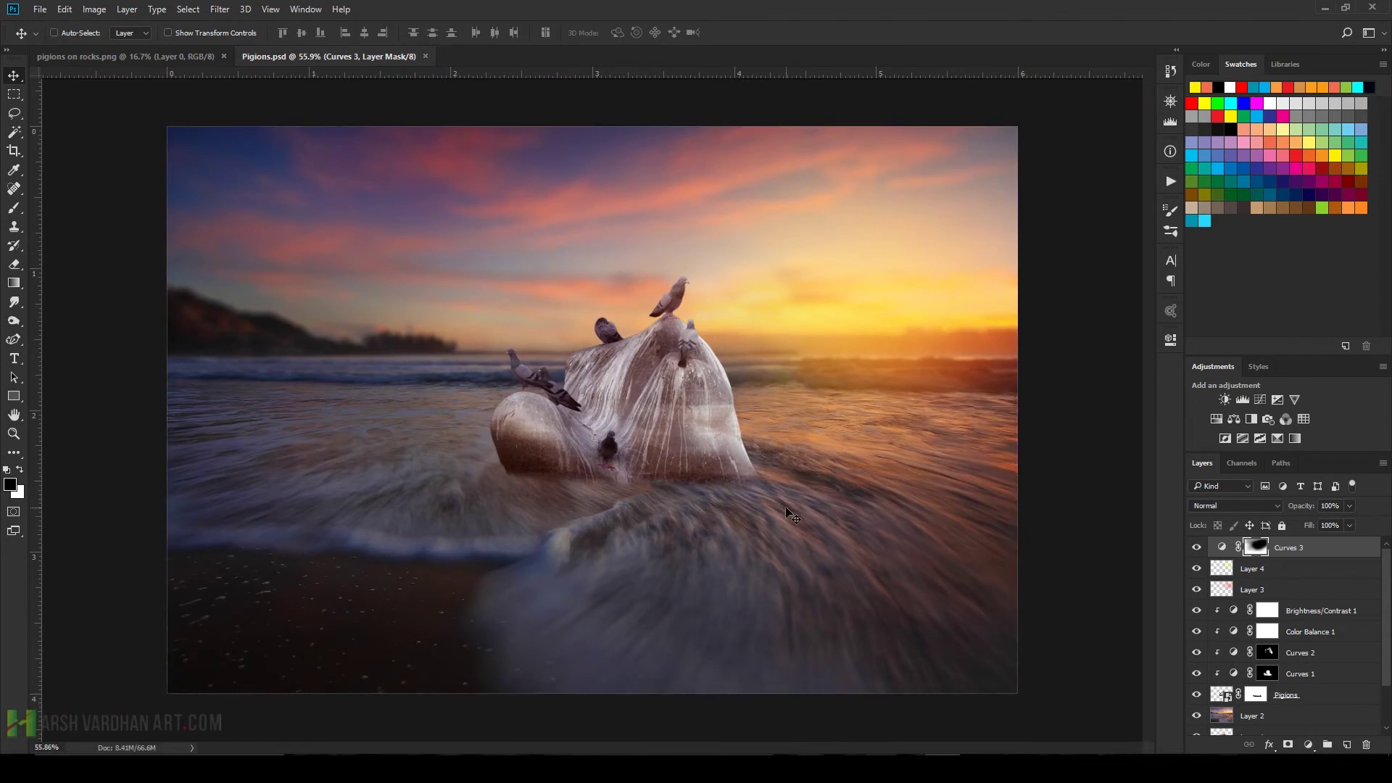
# Add a Color Balance adjustment layer with the midtones shifted toward red
pyautogui.click(1196, 549)
pyautogui.click(1196, 548)
pyautogui.click(1258, 403)
pyautogui.click(1237, 419)
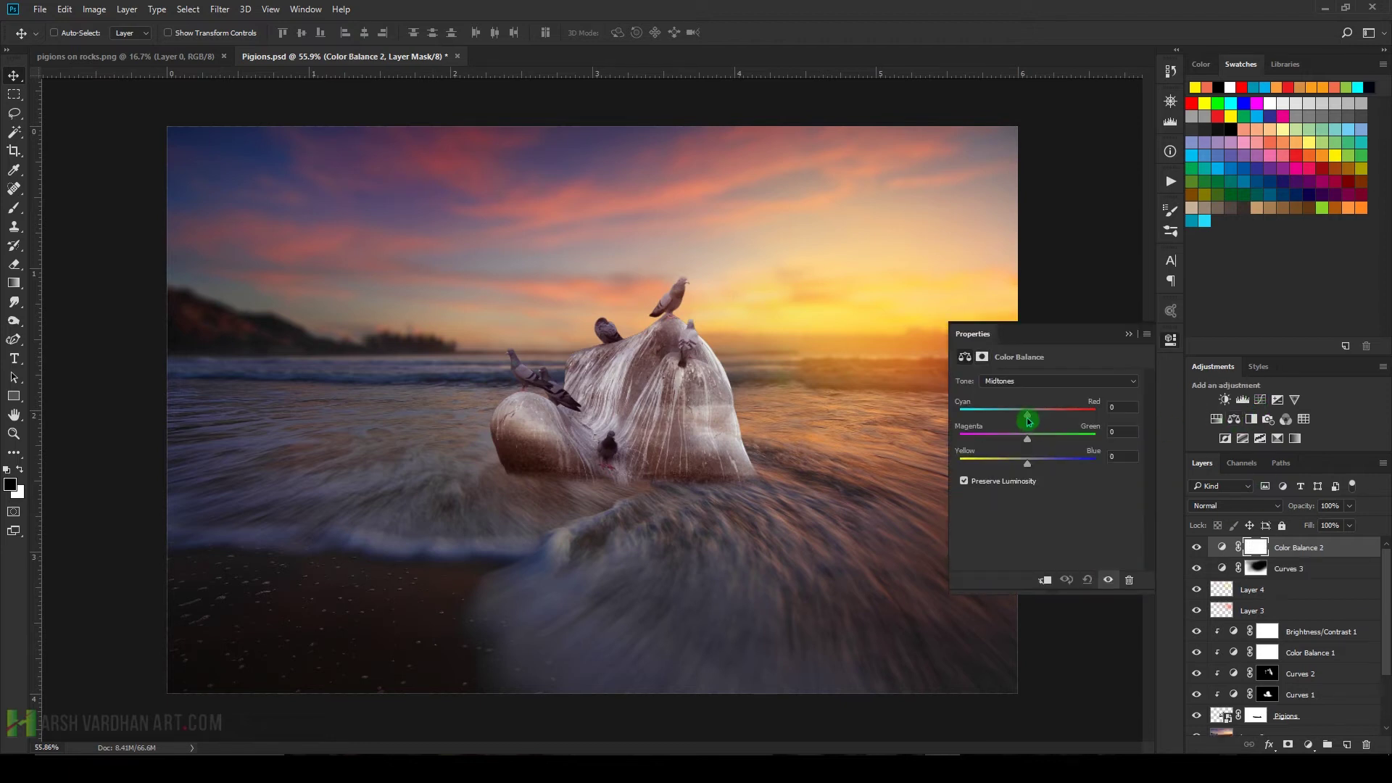
pyautogui.moveTo(1027, 417); pyautogui.dragTo(1028, 461)
# Set the Color Balance shadows to +2, +2, +5
pyautogui.click(1032, 383)
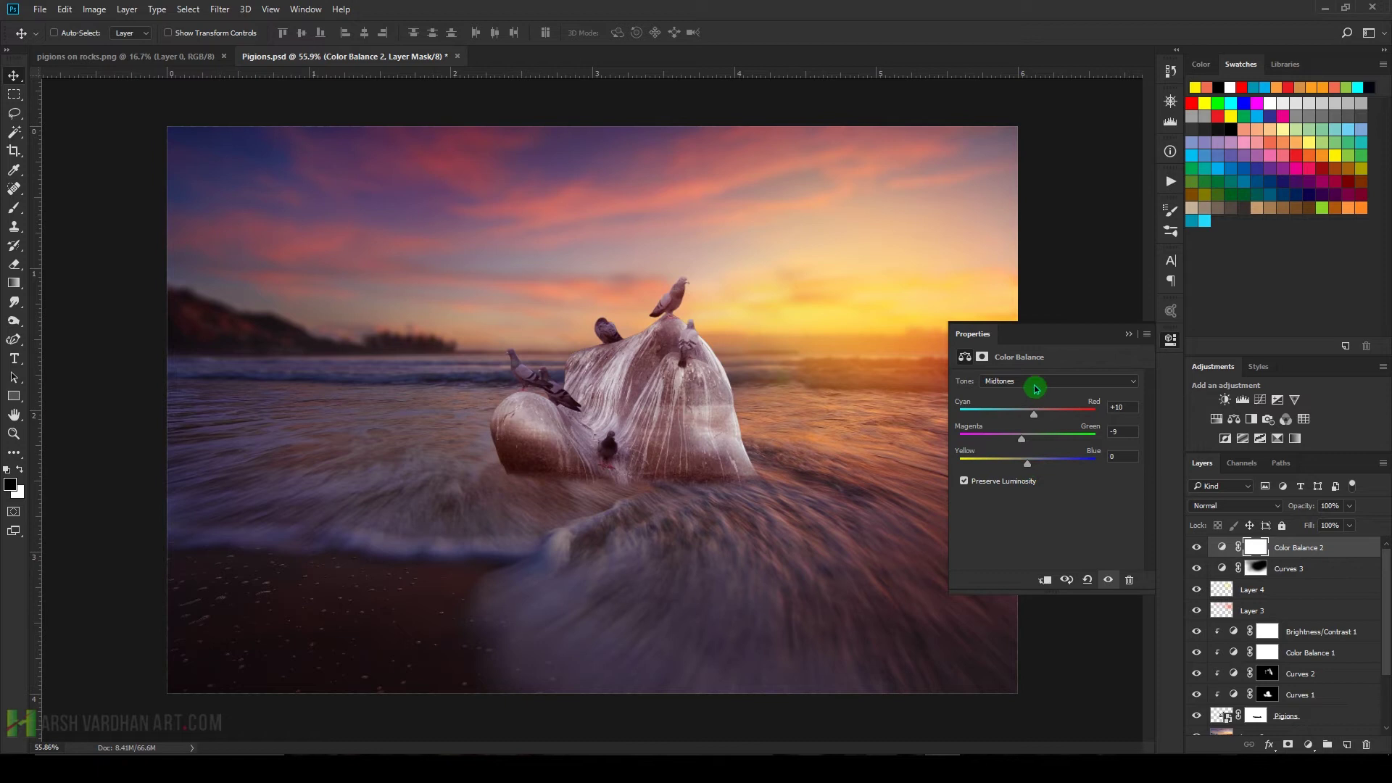
pyautogui.click(1031, 396)
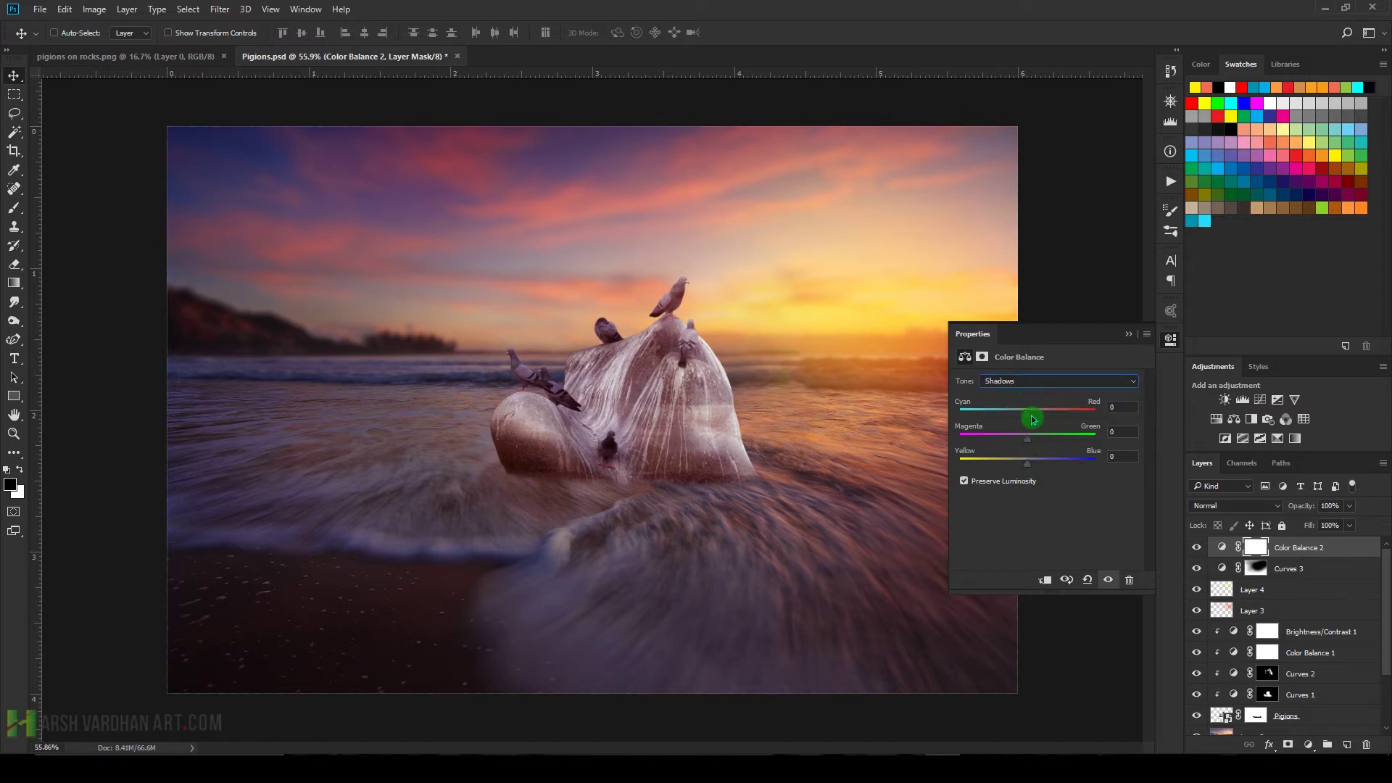
pyautogui.moveTo(1033, 418); pyautogui.dragTo(1035, 415)
pyautogui.click(1031, 442)
pyautogui.moveTo(1033, 443); pyautogui.dragTo(1030, 467)
# Set the Color Balance highlights to 0, -1, -15
pyautogui.moveTo(1030, 381); pyautogui.dragTo(1019, 410)
pyautogui.moveTo(1025, 463); pyautogui.dragTo(1017, 464)
pyautogui.moveTo(1030, 438); pyautogui.dragTo(1040, 416)
pyautogui.click(1128, 333)
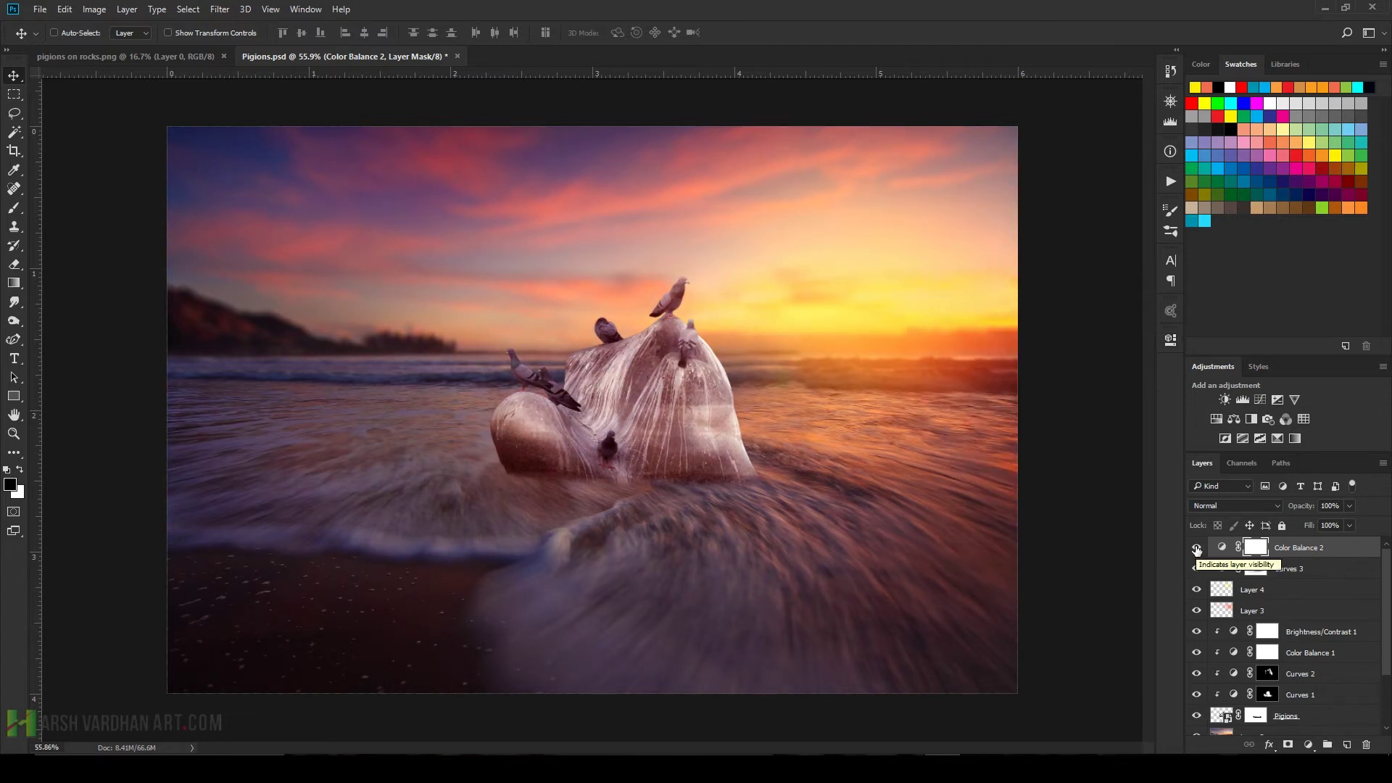
# Add a Curves 4 adjustment above Color Balance, raising the curve to brighten
pyautogui.click(1255, 424)
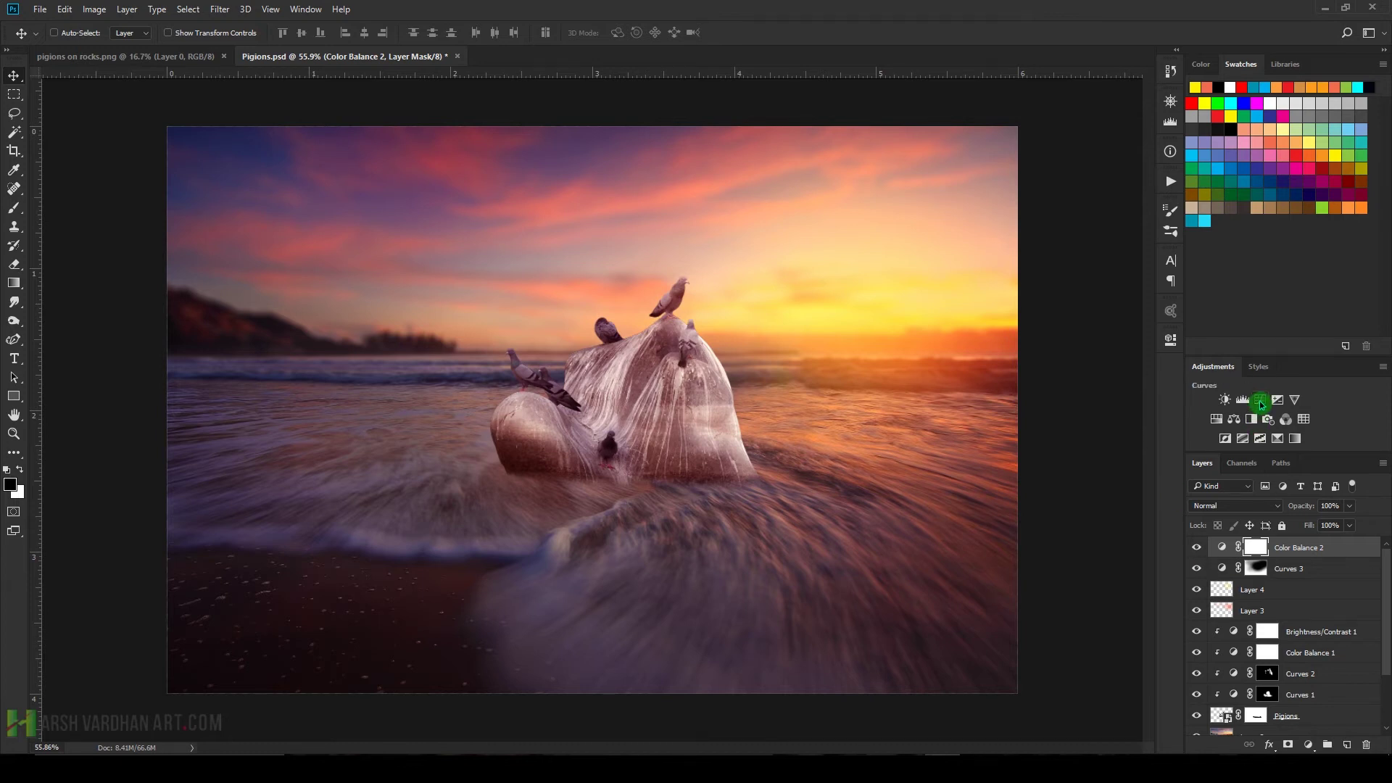
pyautogui.click(1259, 402)
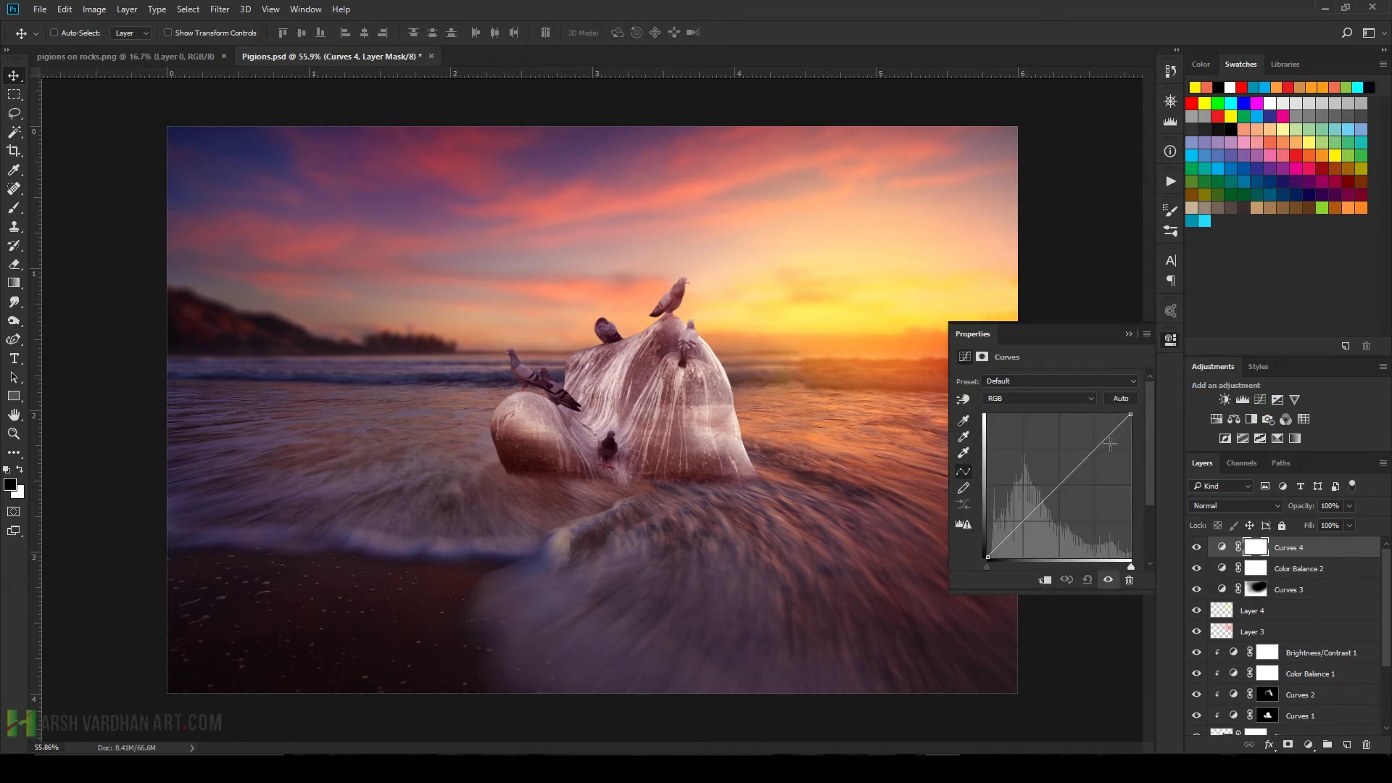
pyautogui.moveTo(1089, 454); pyautogui.dragTo(1049, 449)
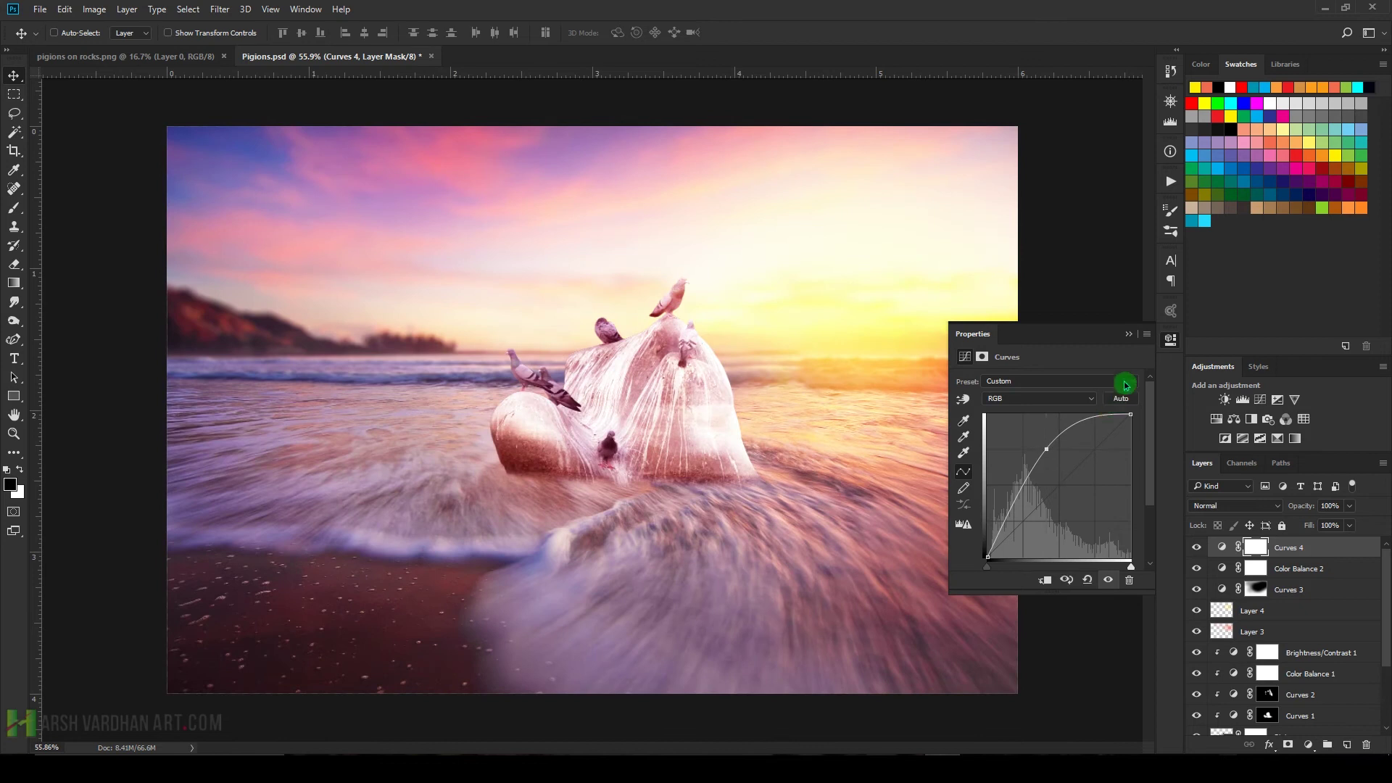
pyautogui.click(1129, 334)
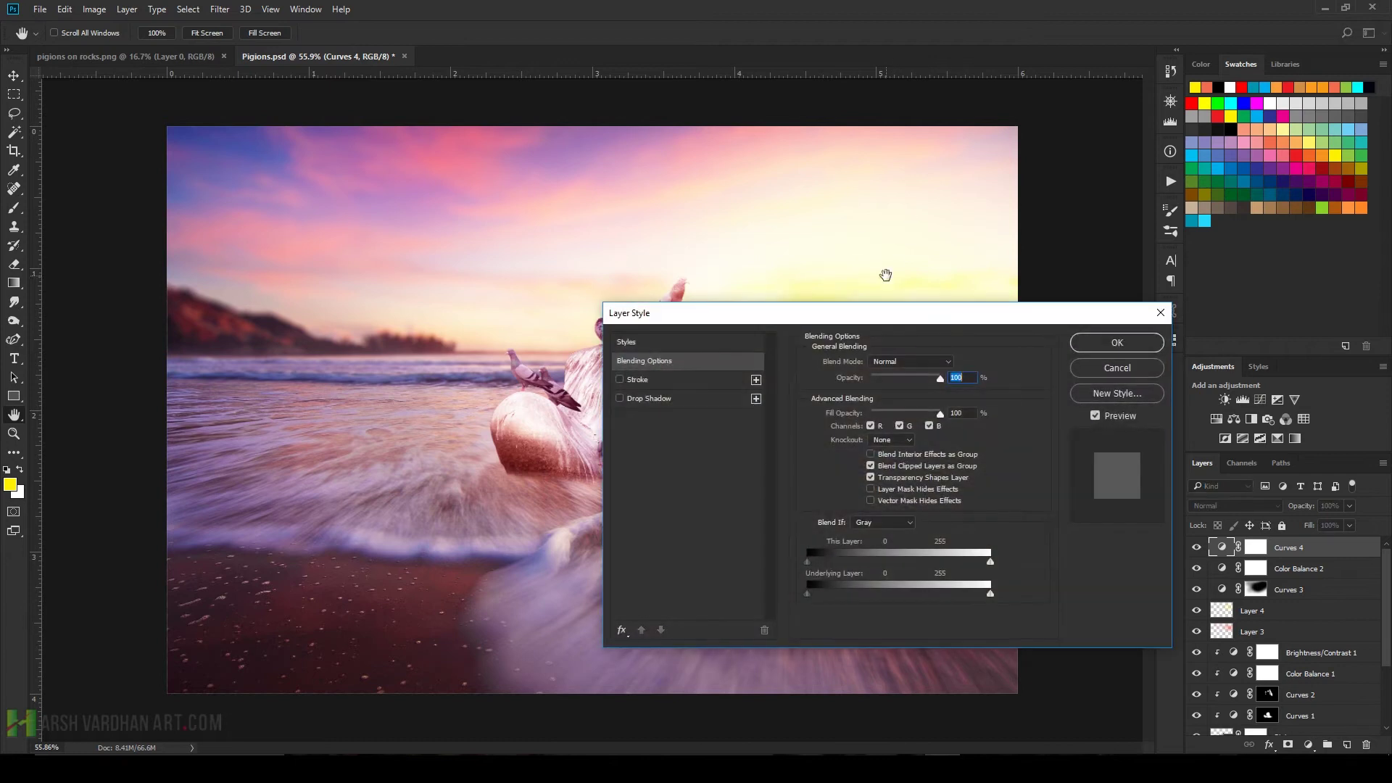
# Use Blend If to fade Curves 4 out of the darkest areas and lower its opacity
pyautogui.moveTo(935, 312); pyautogui.dragTo(1115, 163)
pyautogui.moveTo(993, 442); pyautogui.dragTo(1149, 441)
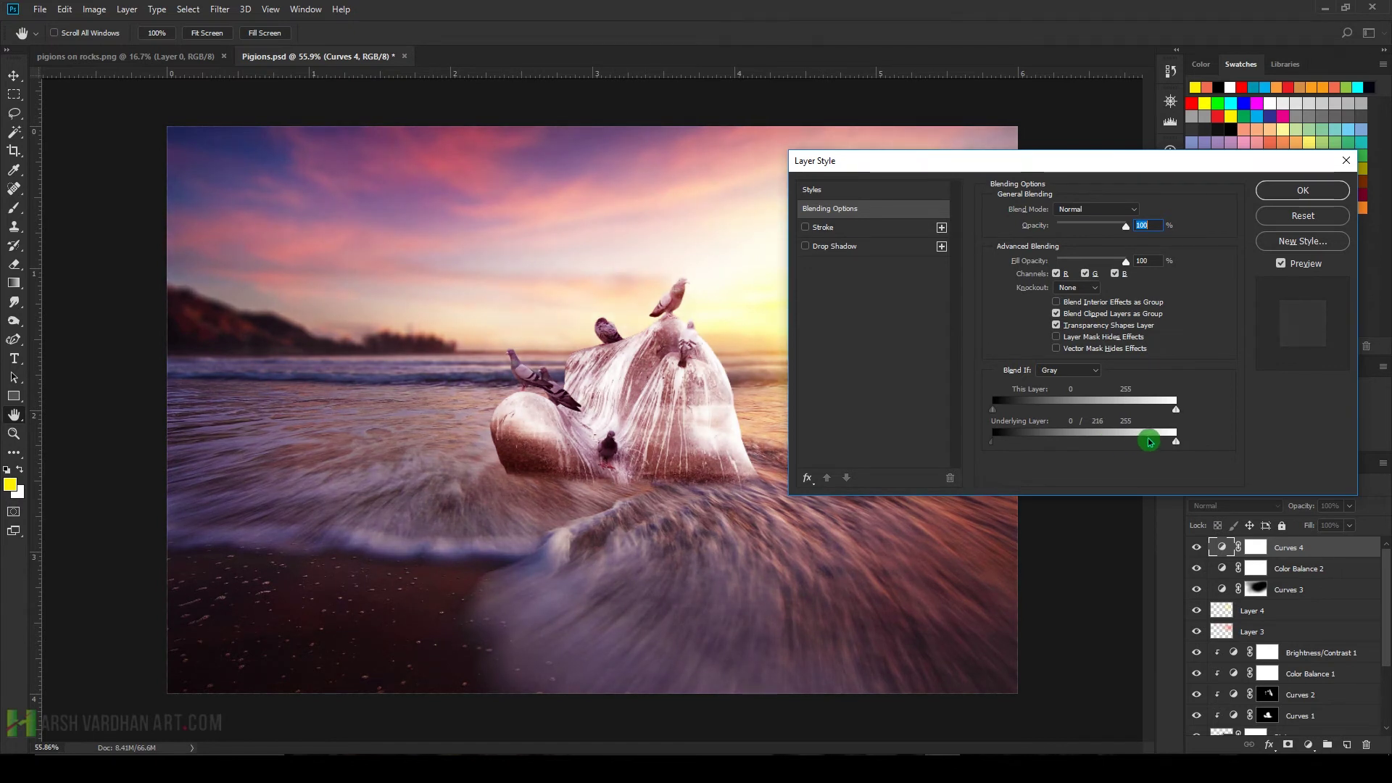
pyautogui.click(1302, 191)
pyautogui.moveTo(1349, 506); pyautogui.dragTo(1298, 534)
pyautogui.click(1197, 548)
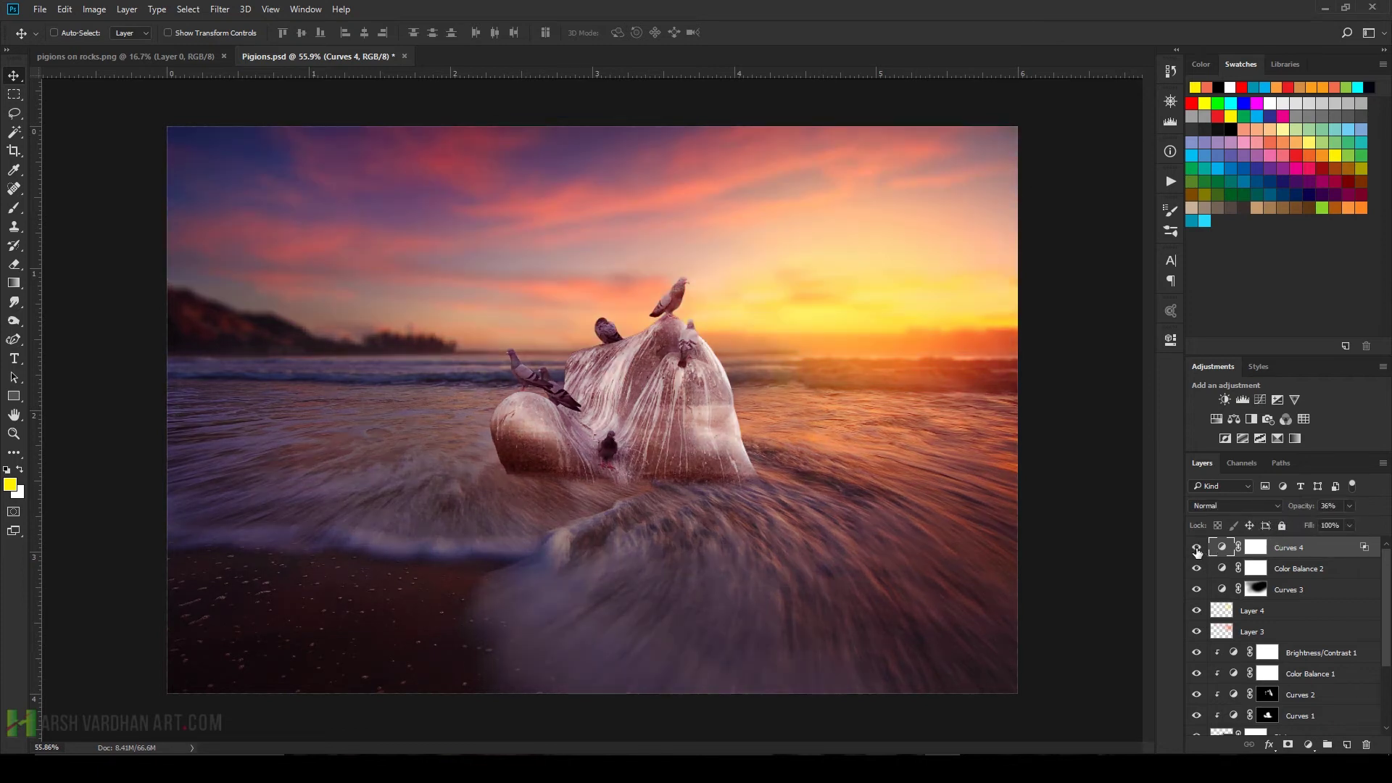
pyautogui.click(1196, 548)
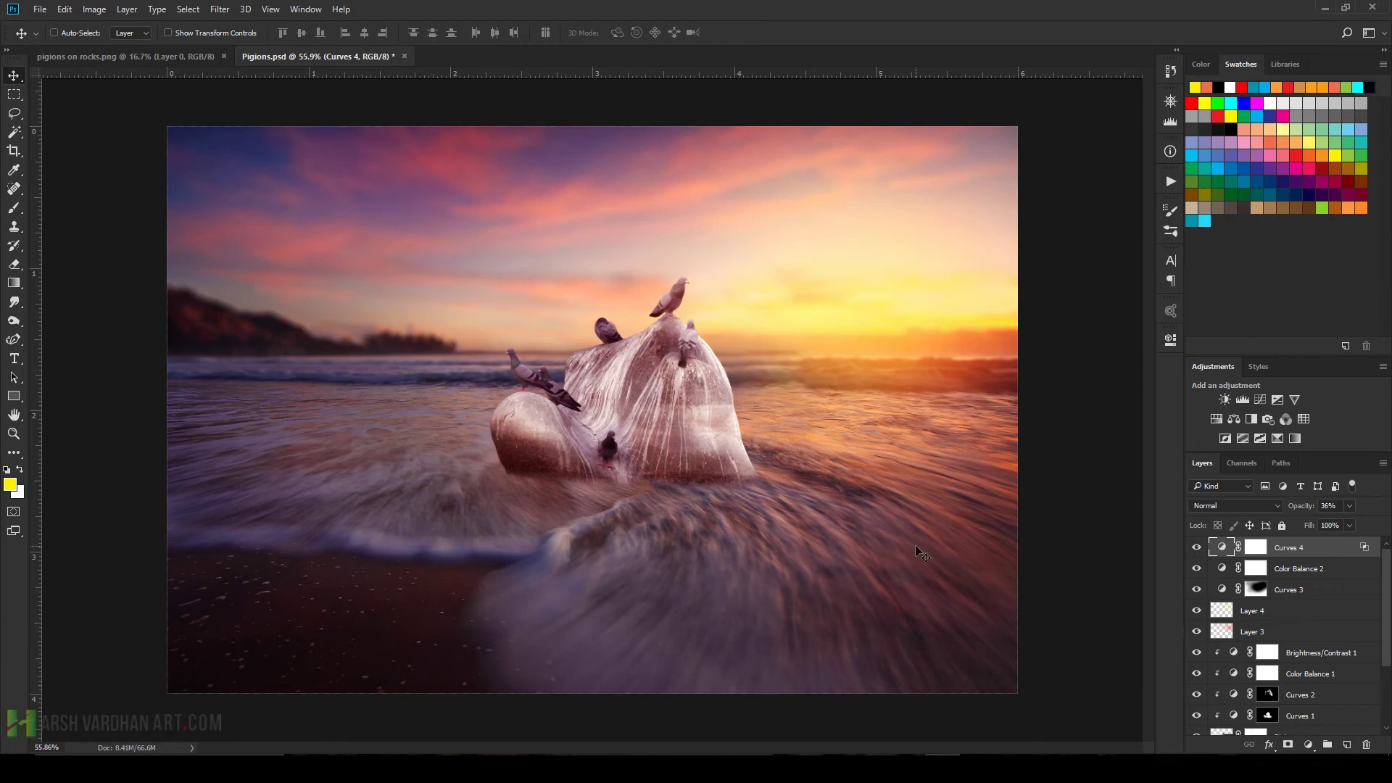
# Set the Blend If highlight cutoff to 203 and Curves 4 opacity to 15%
pyautogui.doubleClick(1332, 551)
pyautogui.moveTo(1174, 441); pyautogui.dragTo(1096, 430)
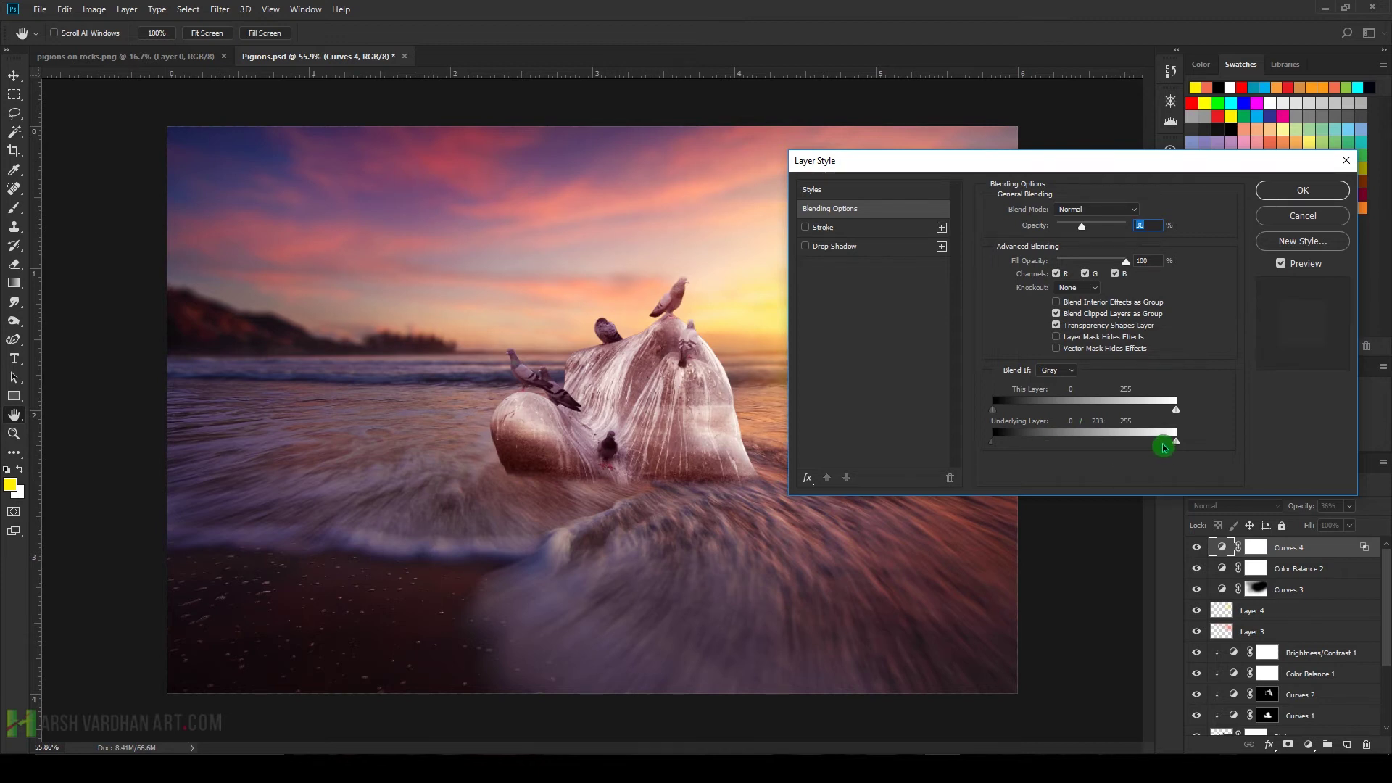
pyautogui.moveTo(1162, 447)
pyautogui.mouseDown()
pyautogui.moveTo(1138, 445)
pyautogui.moveTo(1173, 445)
pyautogui.mouseUp()
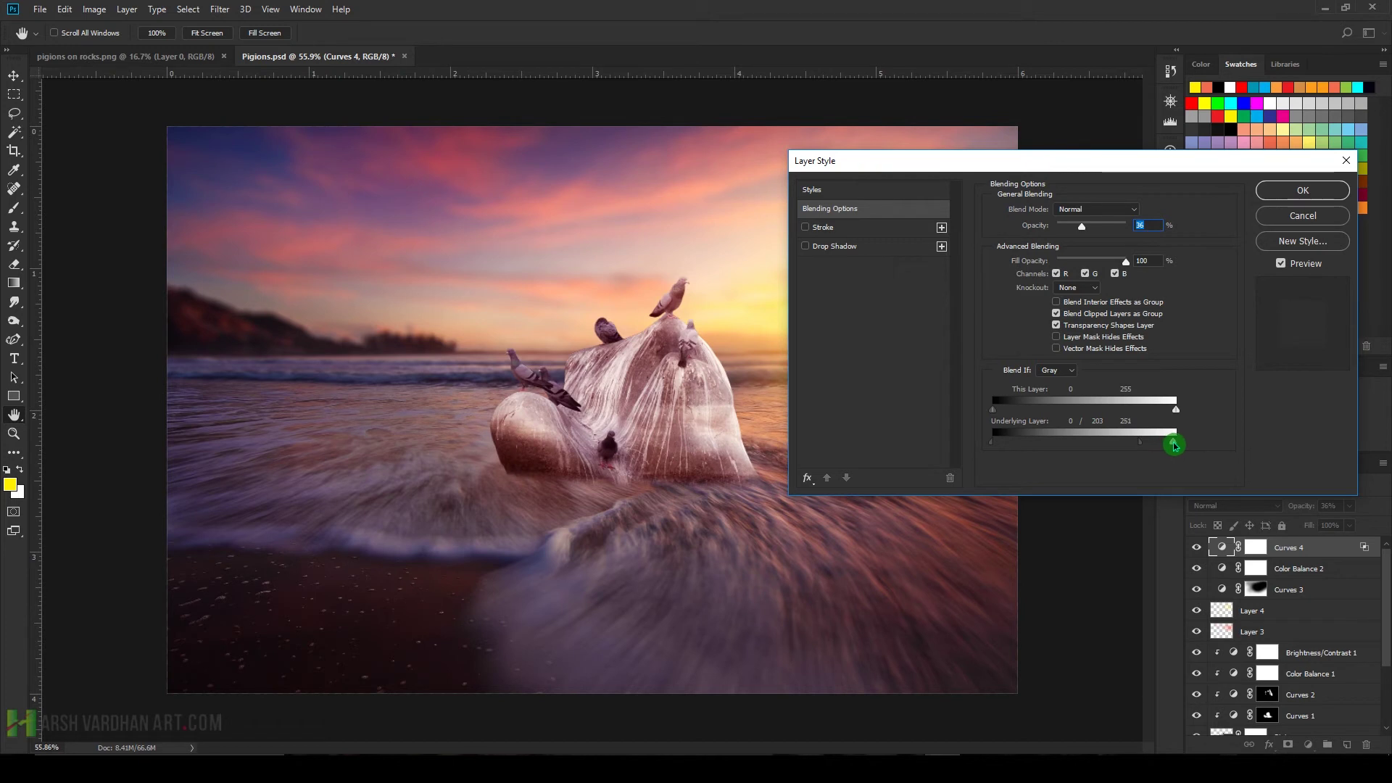
pyautogui.click(1295, 193)
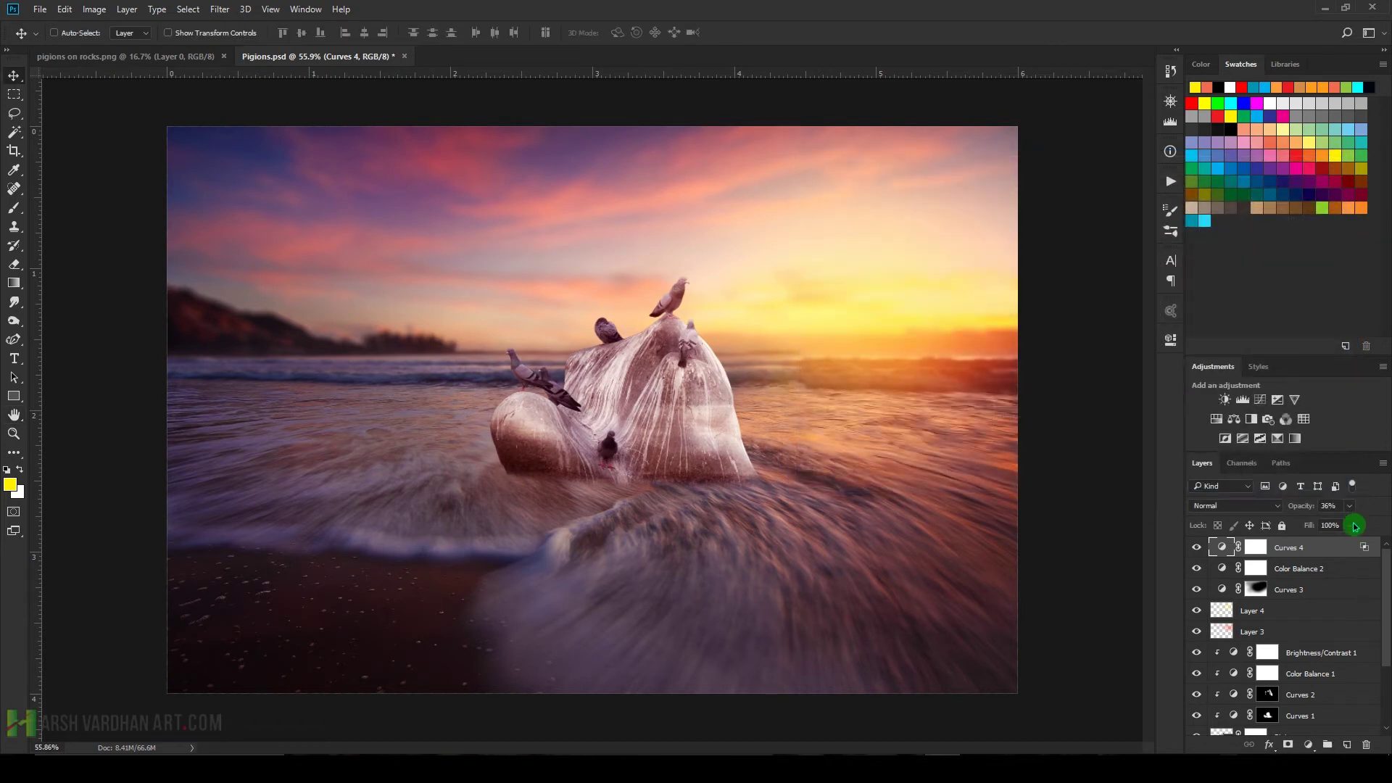
pyautogui.moveTo(1355, 513); pyautogui.dragTo(1325, 527)
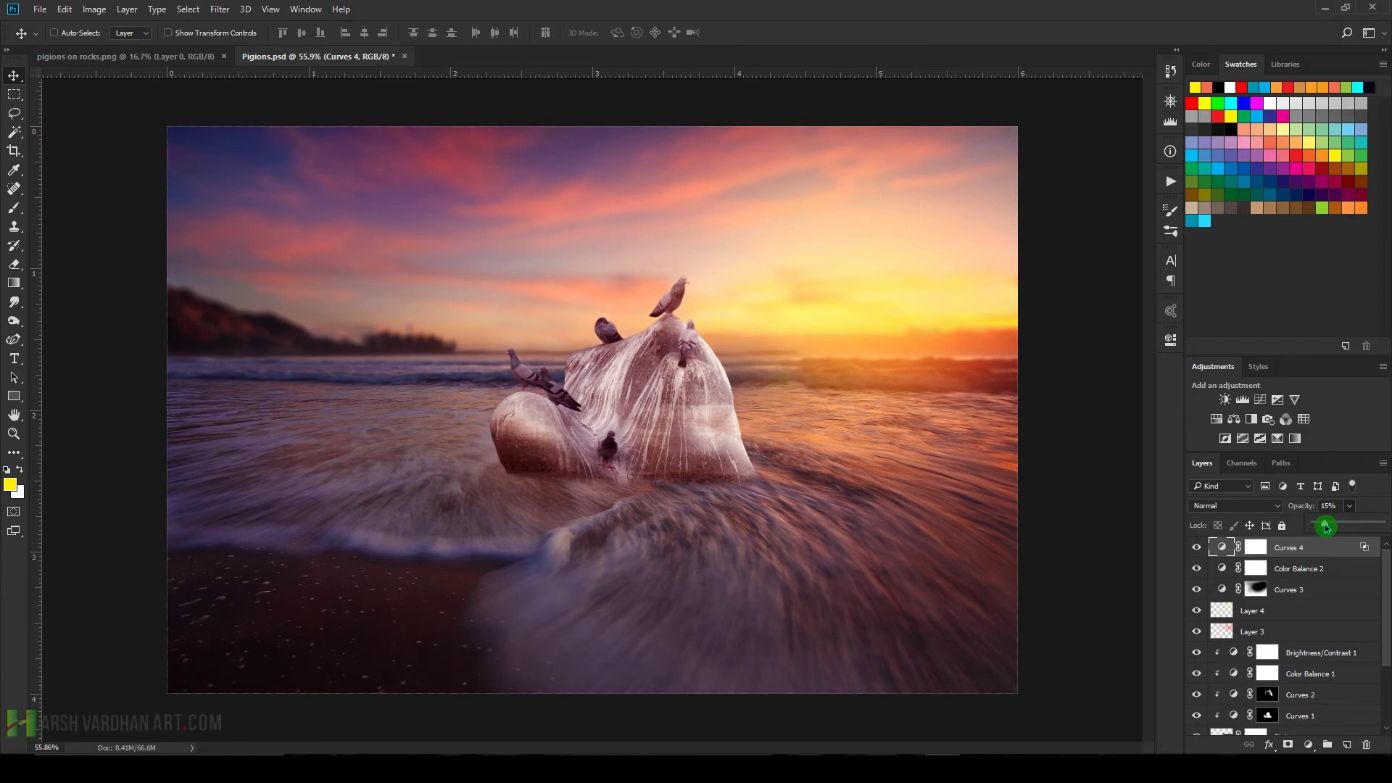
pyautogui.click(1197, 548)
pyautogui.click(1197, 549)
# Add a new layer named Shadow above Curves 4
pyautogui.click(1345, 745)
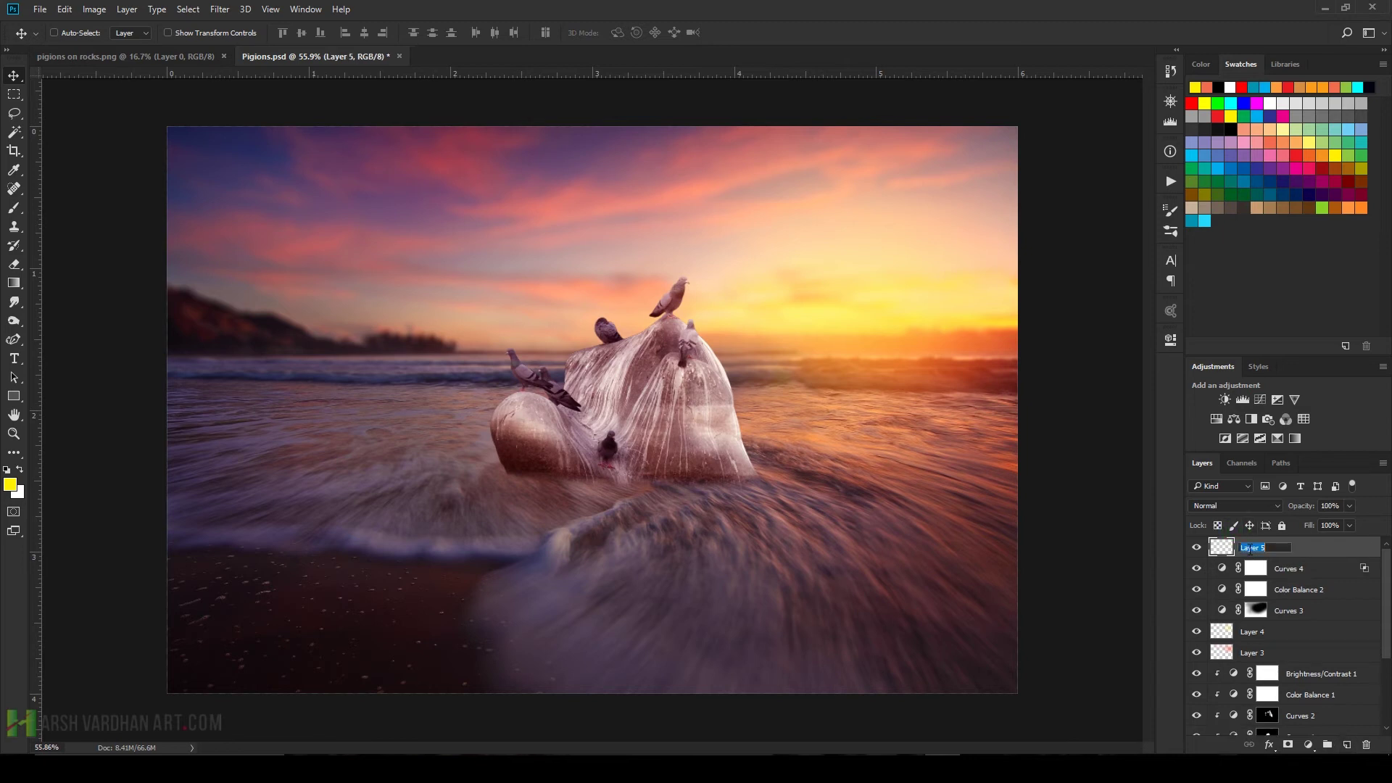
pyautogui.write('Shadow')
pyautogui.press('Return')
# Set up a black Soft Round brush at 10% opacity and 175 px
pyautogui.click(14, 214)
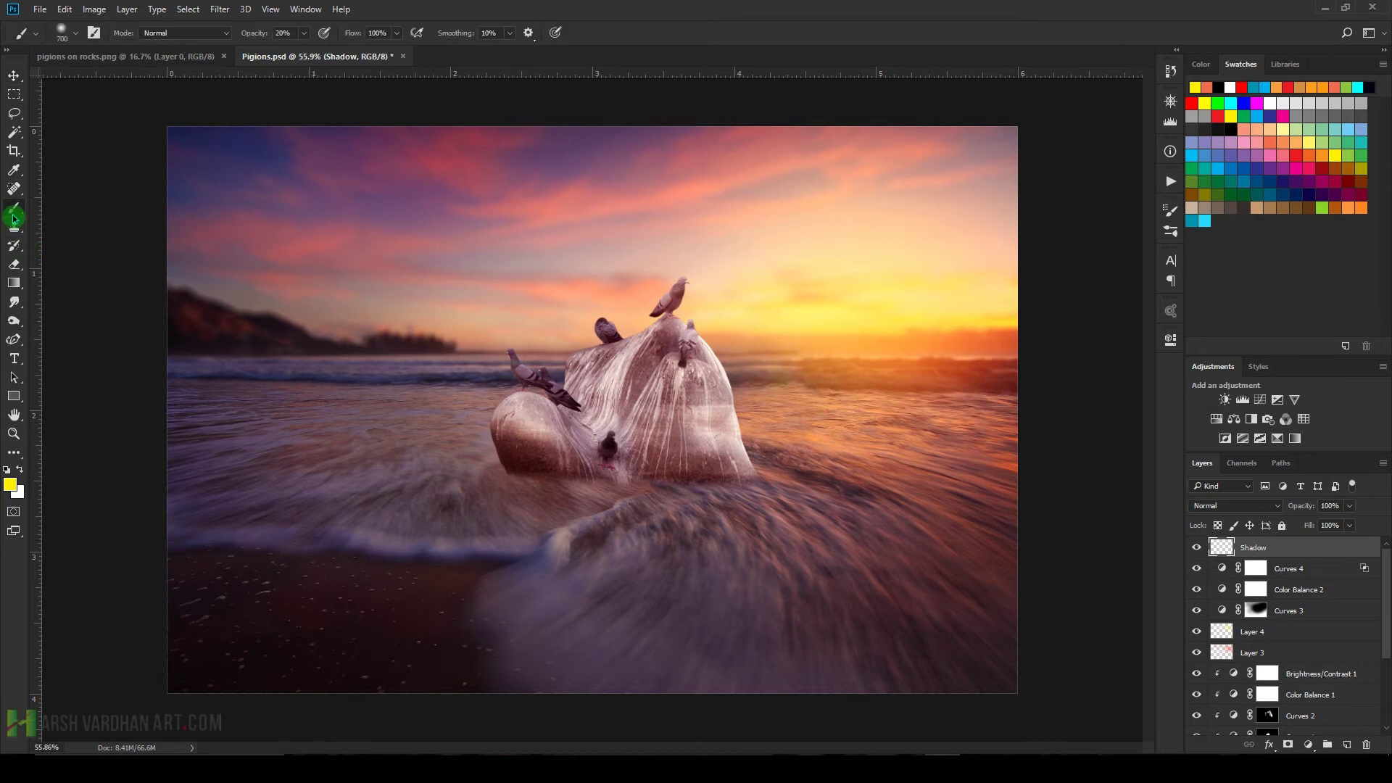
pyautogui.rightClick(493, 322)
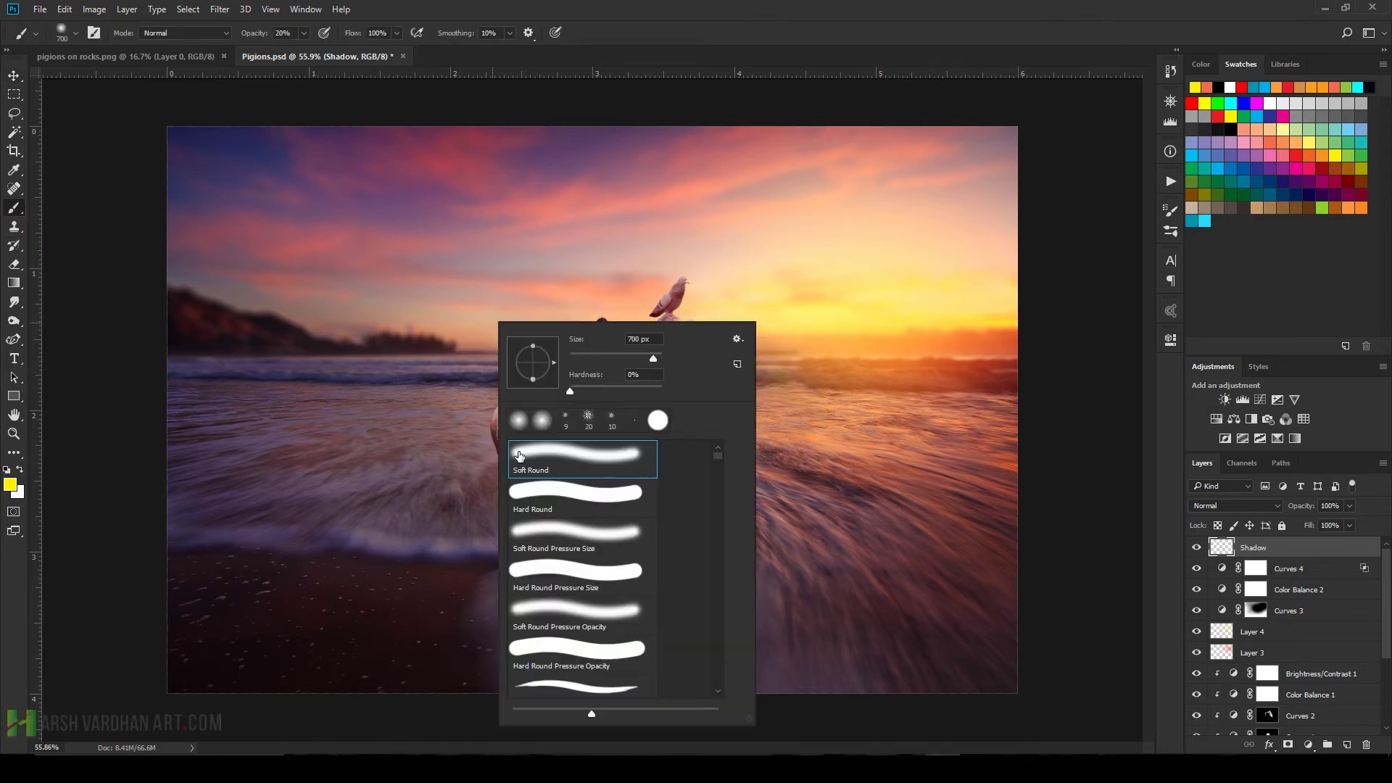
pyautogui.doubleClick(543, 464)
pyautogui.press('d')
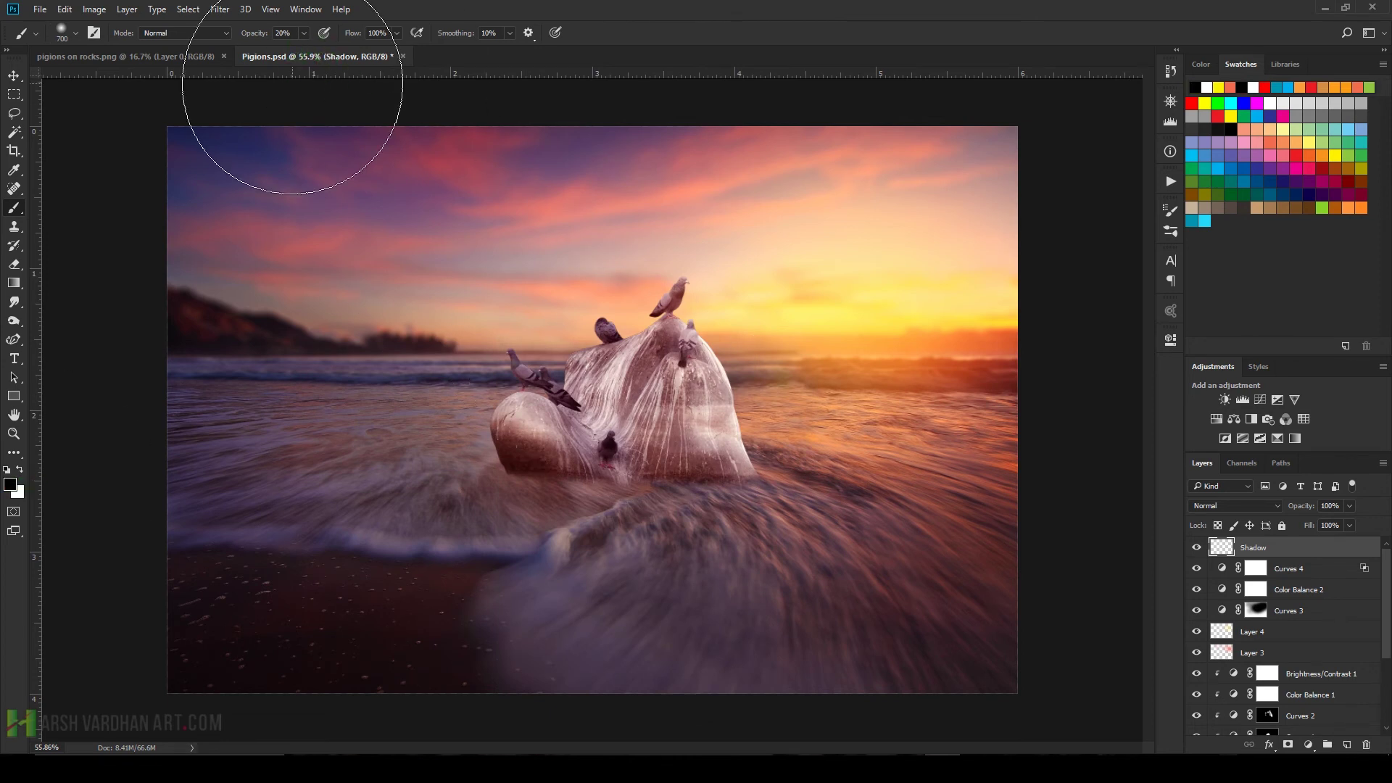
pyautogui.moveTo(256, 31); pyautogui.dragTo(248, 31)
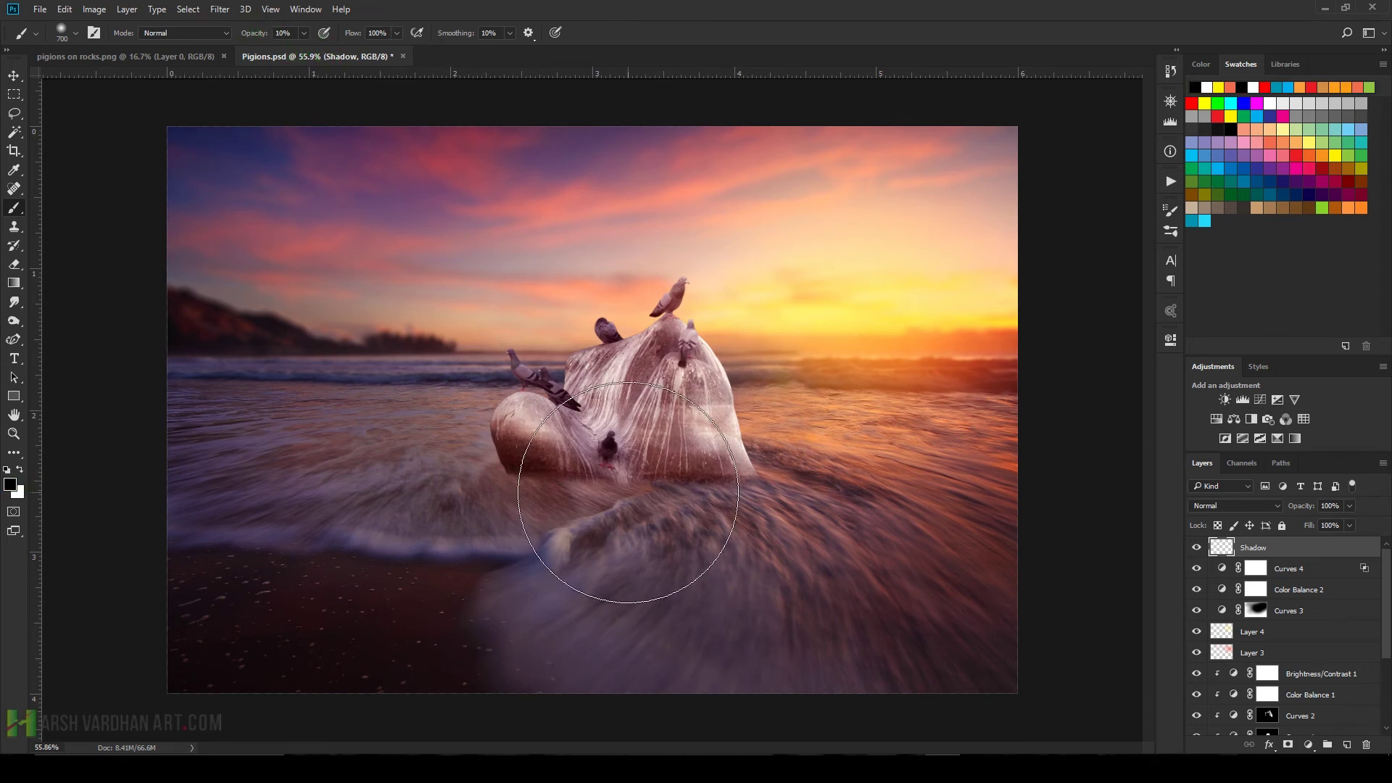
pyautogui.press('[')
pyautogui.press('[')
pyautogui.press('[')
pyautogui.press('[')
pyautogui.press('[')
pyautogui.press('[')
pyautogui.press('[')
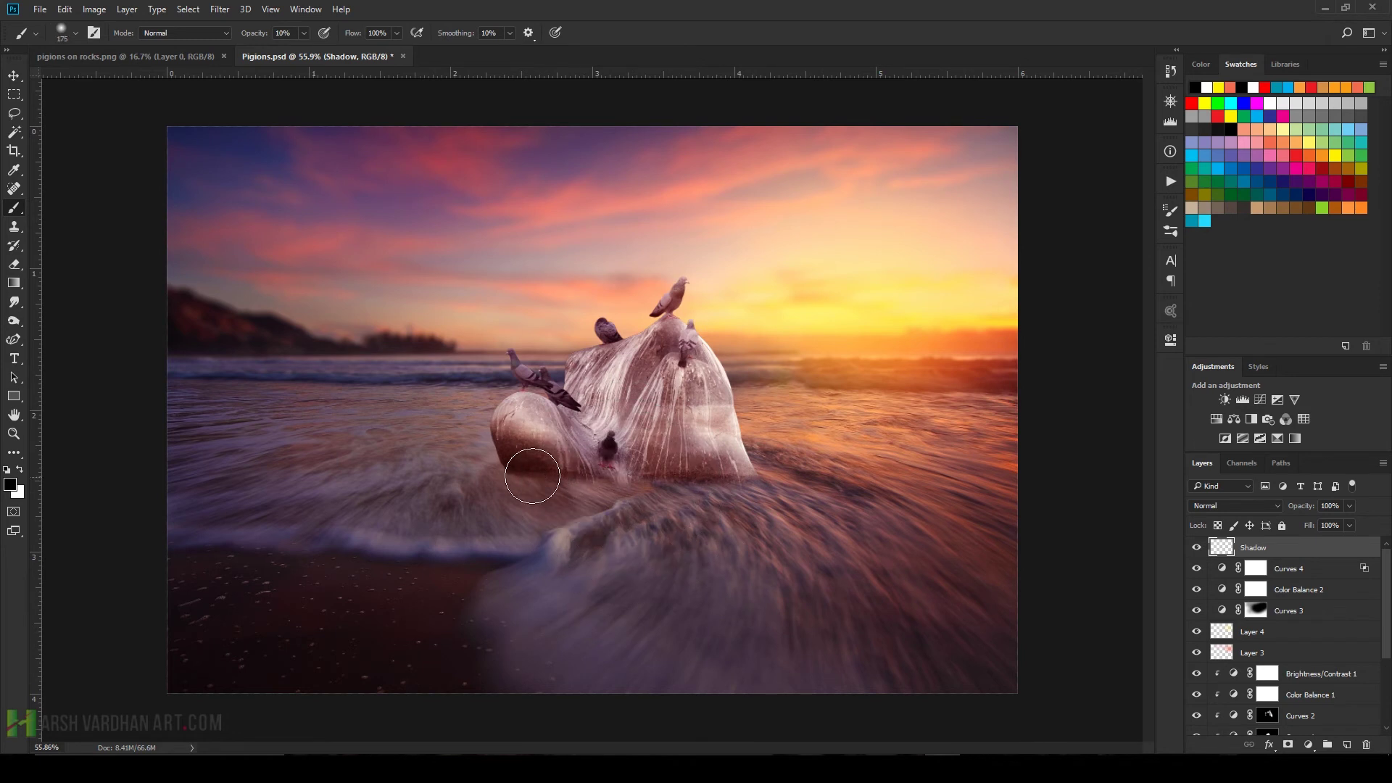
# Paint soft dark shading under the rock's lower-left edge, with brush sizes around 150 px
pyautogui.moveTo(537, 477)
pyautogui.mouseDown()
pyautogui.moveTo(707, 478)
pyautogui.moveTo(398, 492)
pyautogui.moveTo(721, 477)
pyautogui.moveTo(448, 509)
pyautogui.moveTo(665, 497)
pyautogui.moveTo(615, 498)
pyautogui.mouseUp()
pyautogui.press('[')
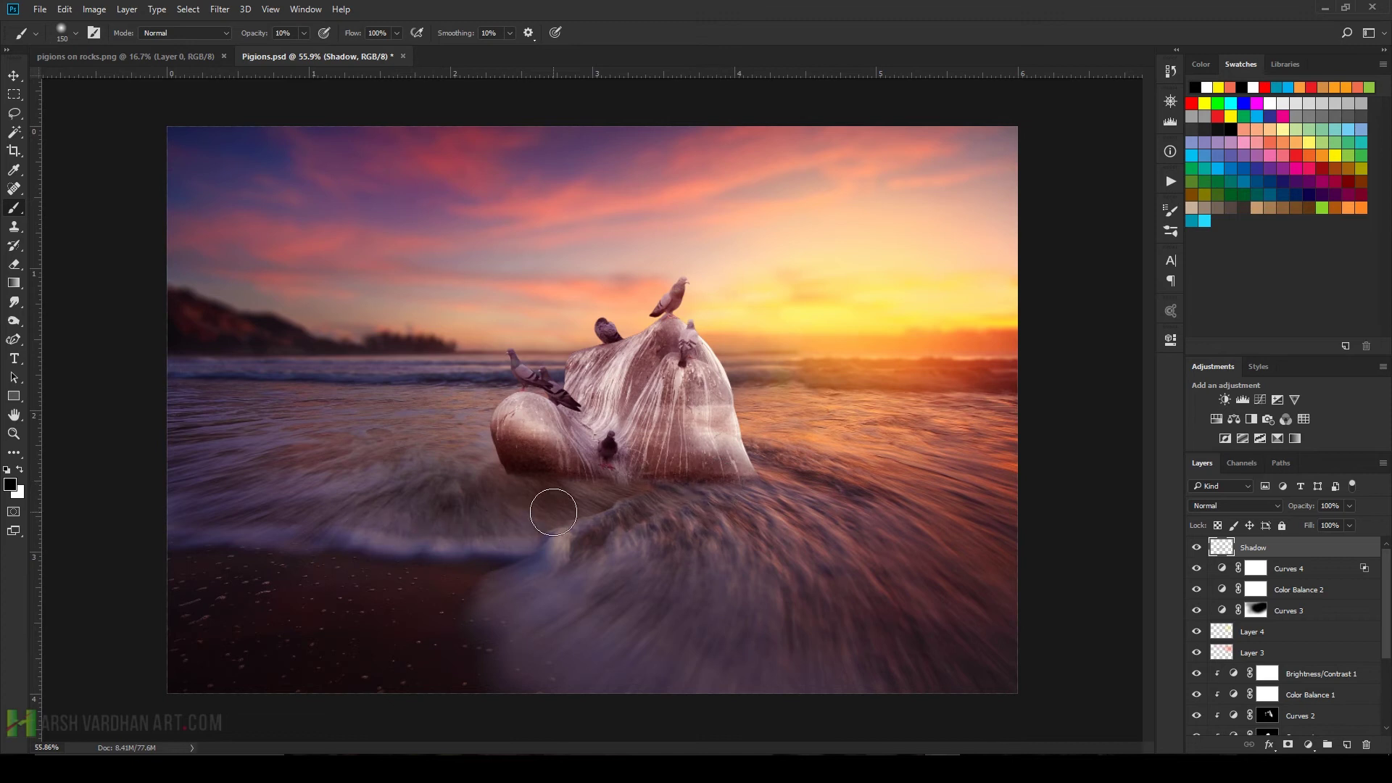
pyautogui.press('[')
pyautogui.press('[')
pyautogui.press('[')
pyautogui.press('[')
pyautogui.press('[')
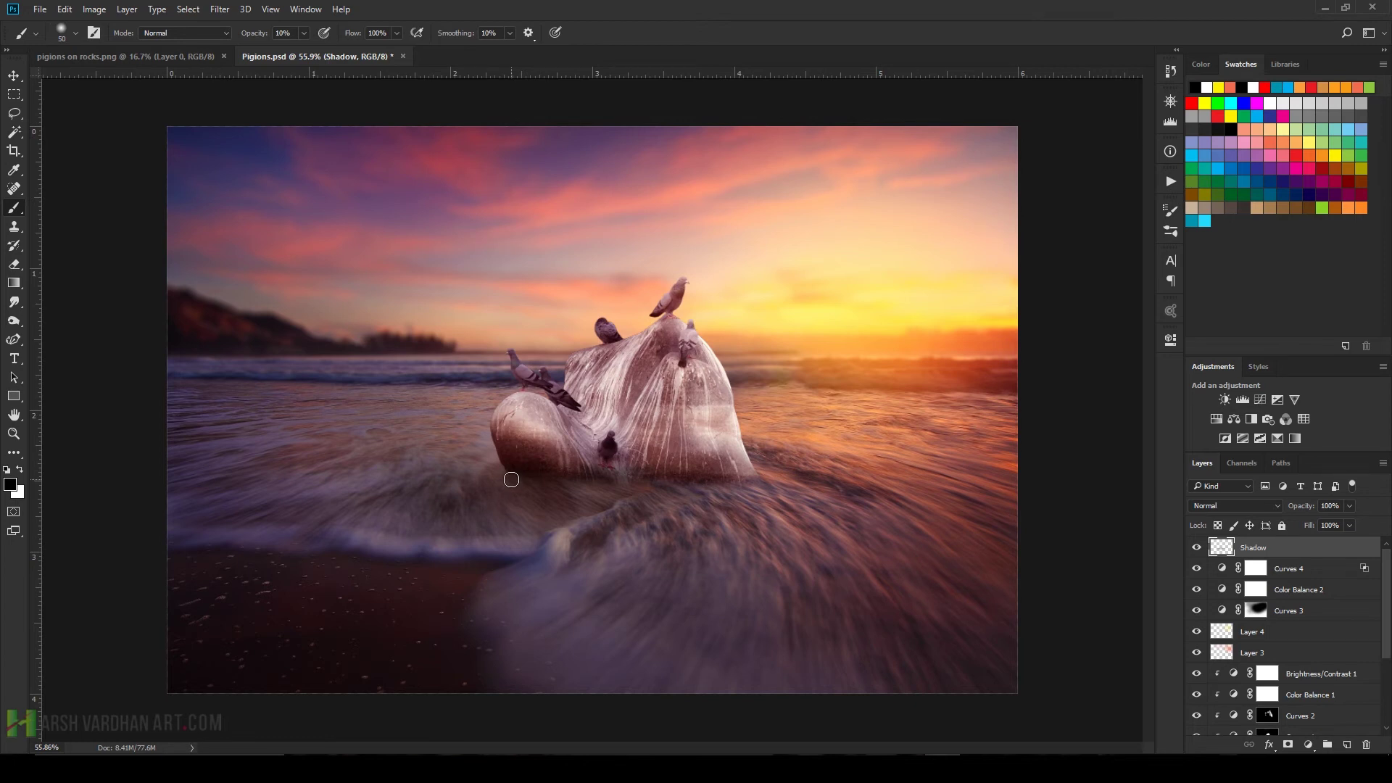
pyautogui.press(']')
# Create Layer 5 above Shadow, fill it with 50% Gray, and blend it in Overlay
pyautogui.click(1194, 548)
pyautogui.click(1195, 548)
pyautogui.click(1346, 744)
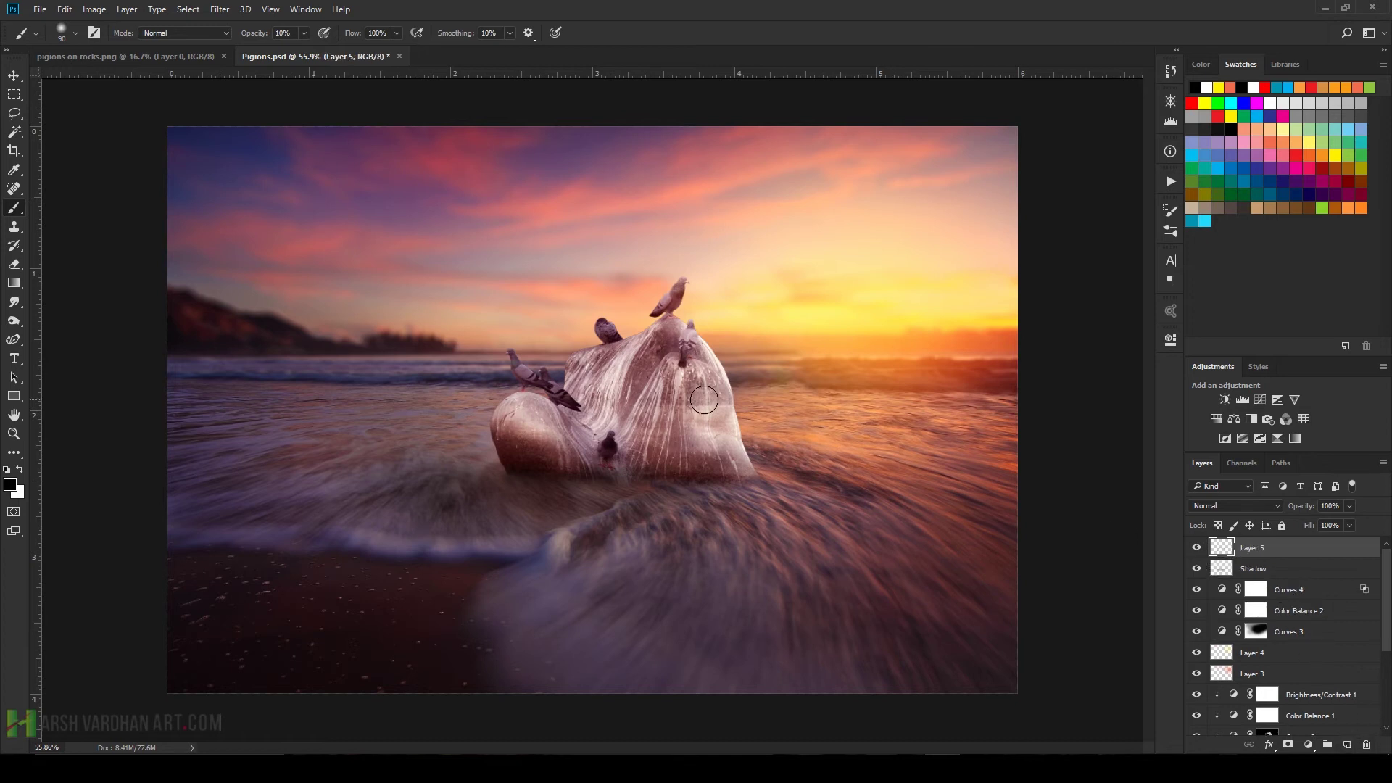
pyautogui.hotkey('shift', 'F5')
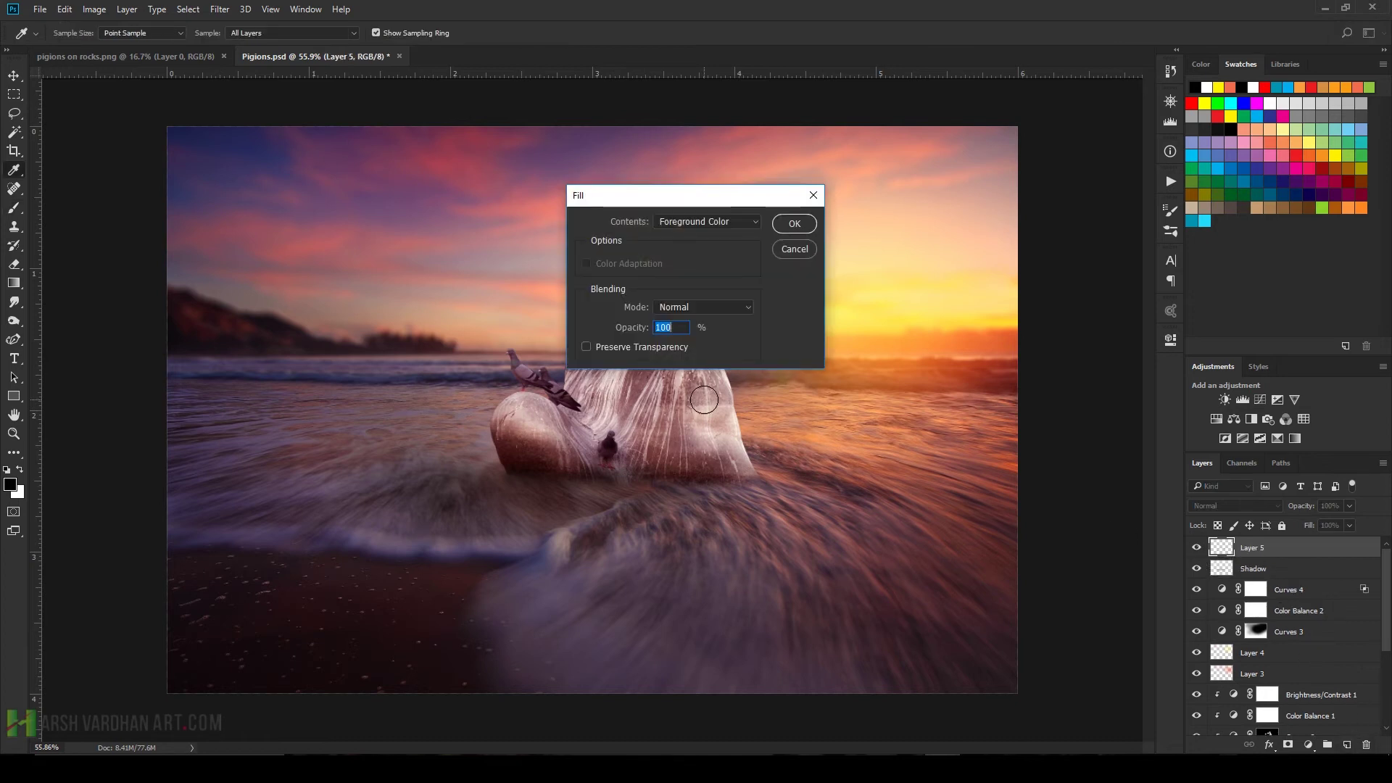
pyautogui.click(699, 220)
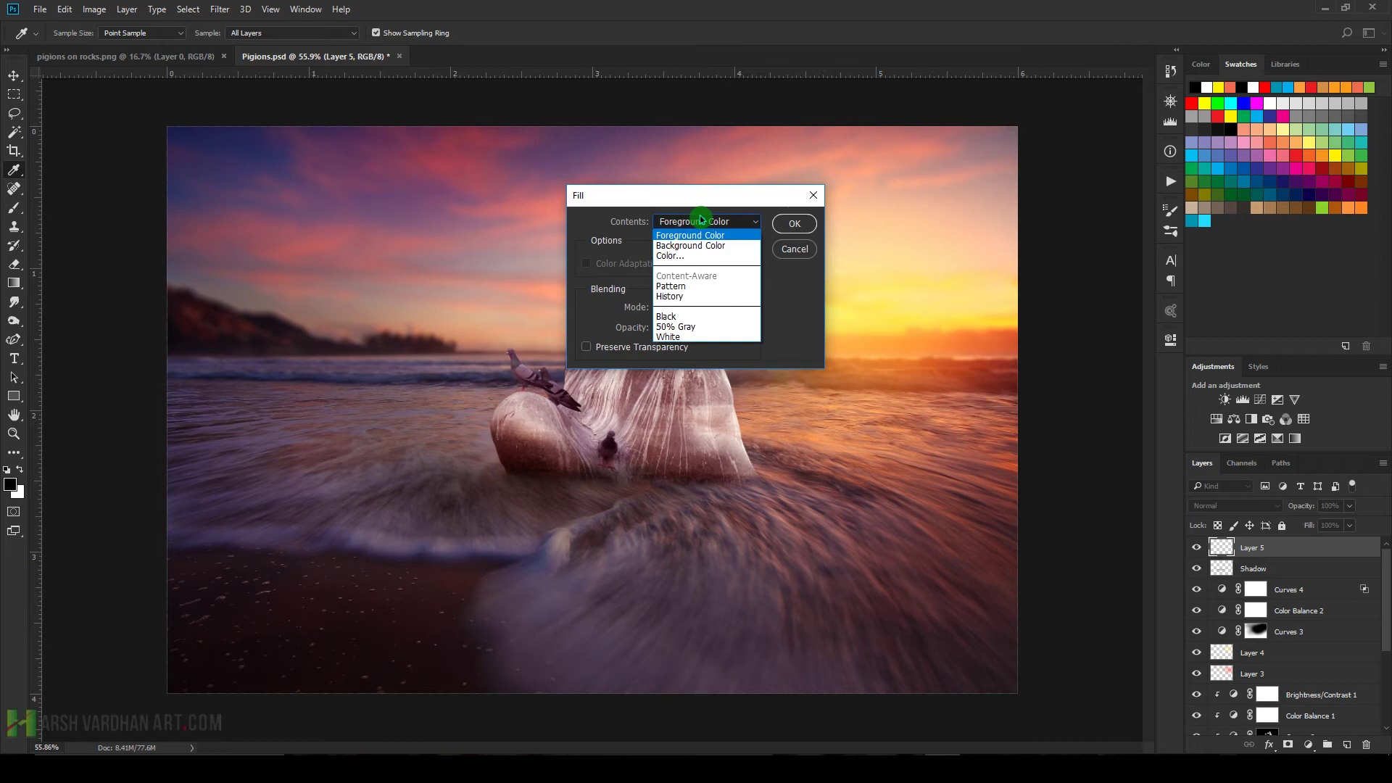
pyautogui.click(685, 327)
pyautogui.click(793, 224)
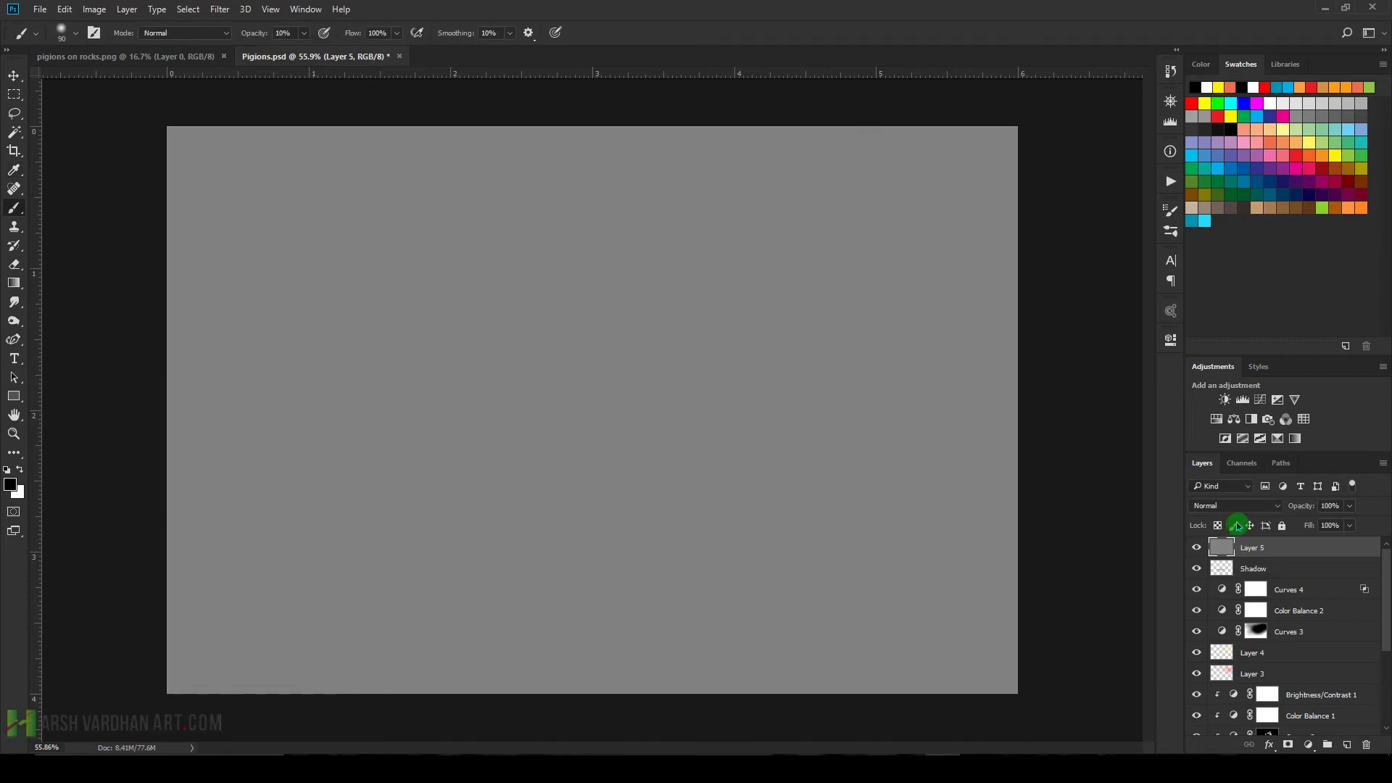
pyautogui.click(1236, 506)
pyautogui.click(1223, 351)
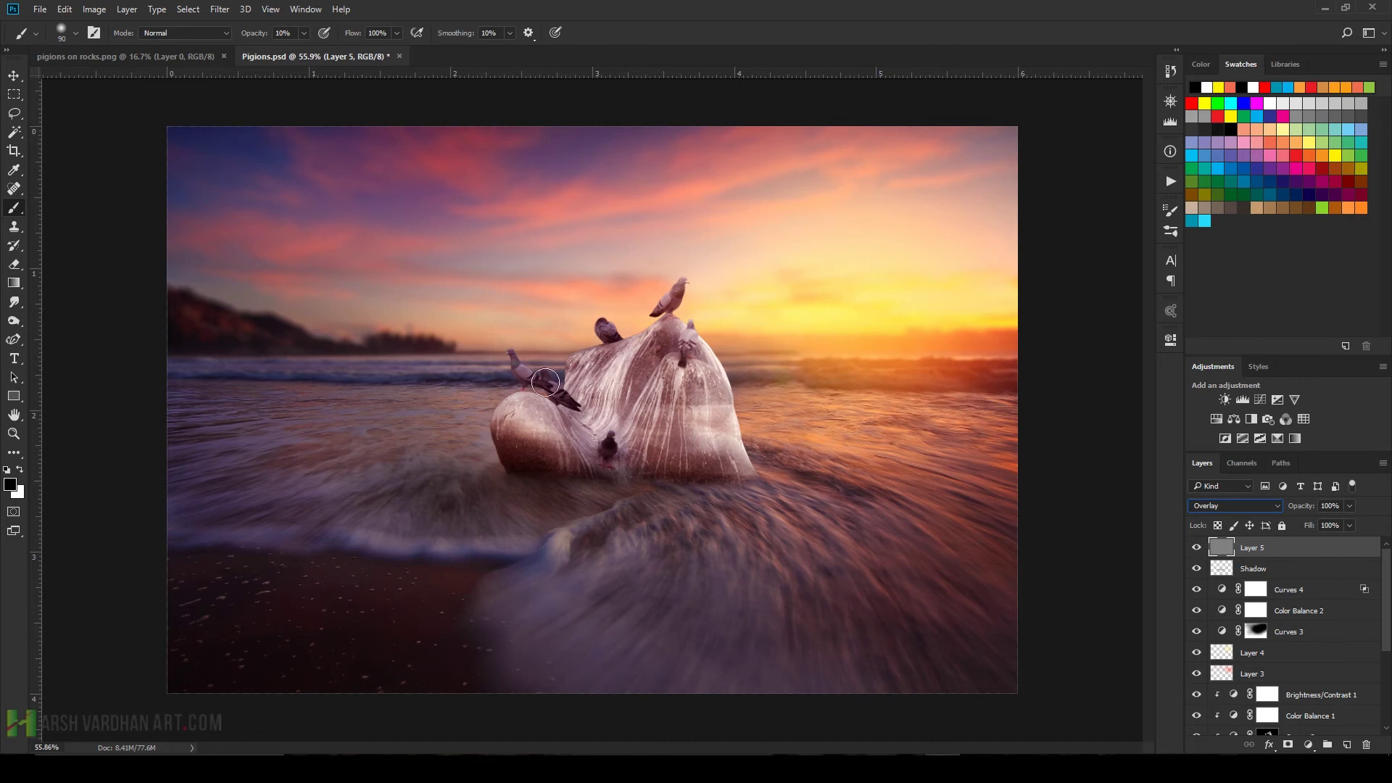
# Dodge the water right of the rock on the gray layer at Midtones, 10% exposure
pyautogui.moveTo(10, 320); pyautogui.dragTo(71, 319)
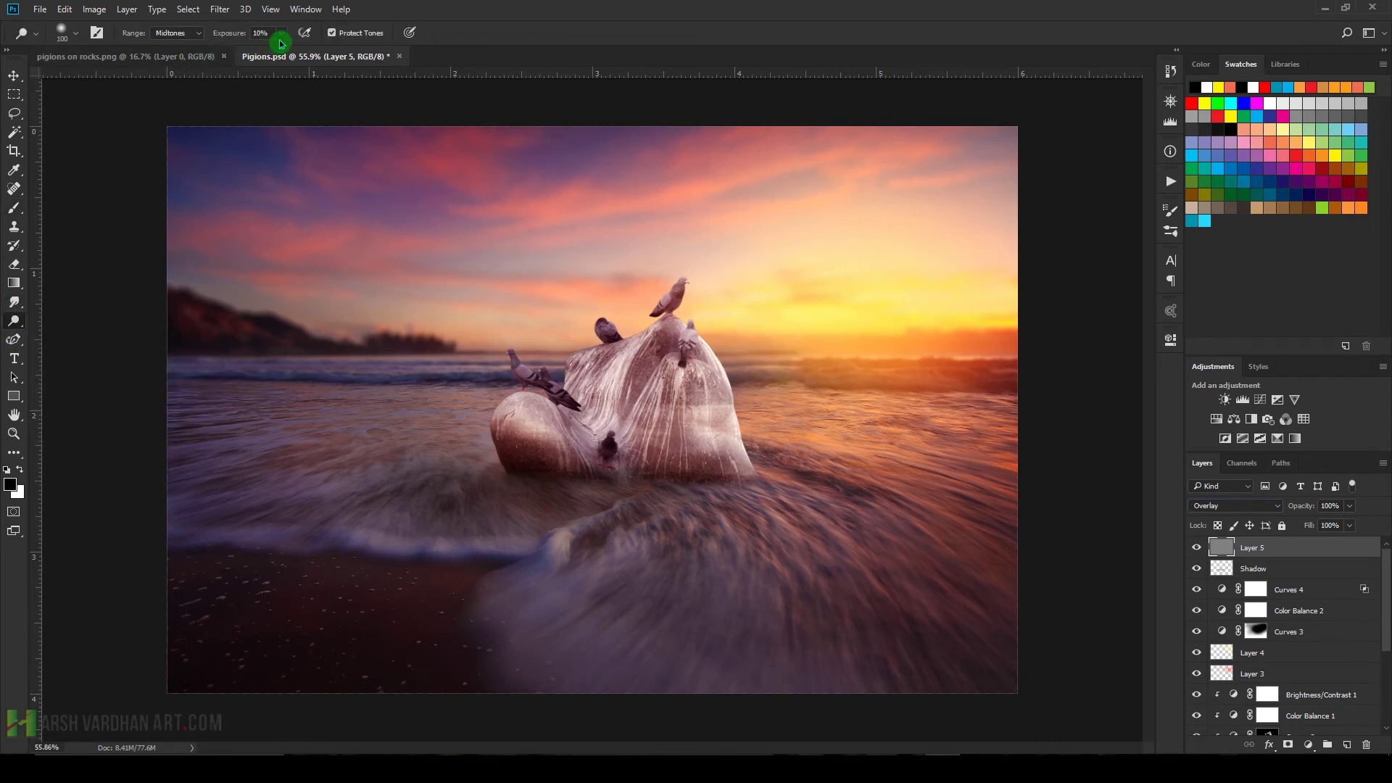
pyautogui.scroll(4, 691, 540)
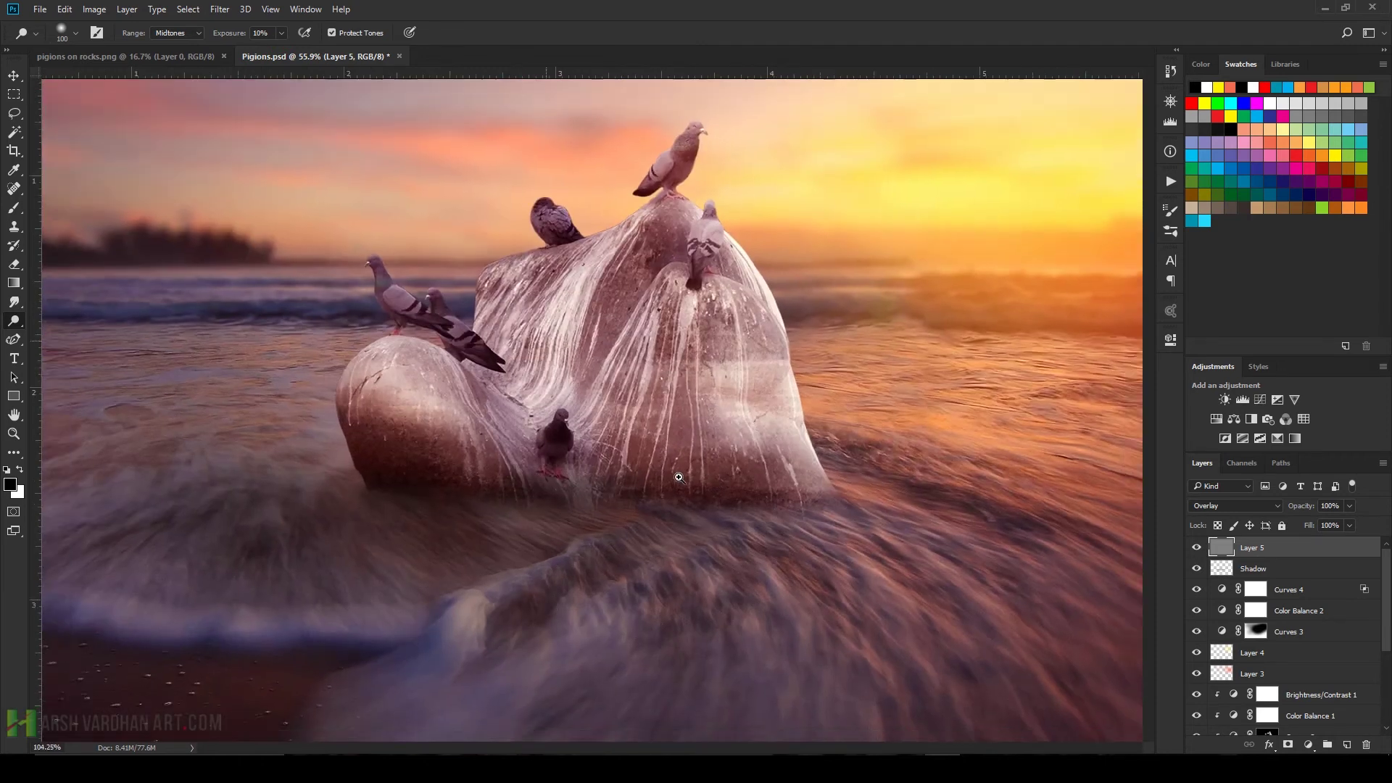
pyautogui.scroll(-4, 779, 585)
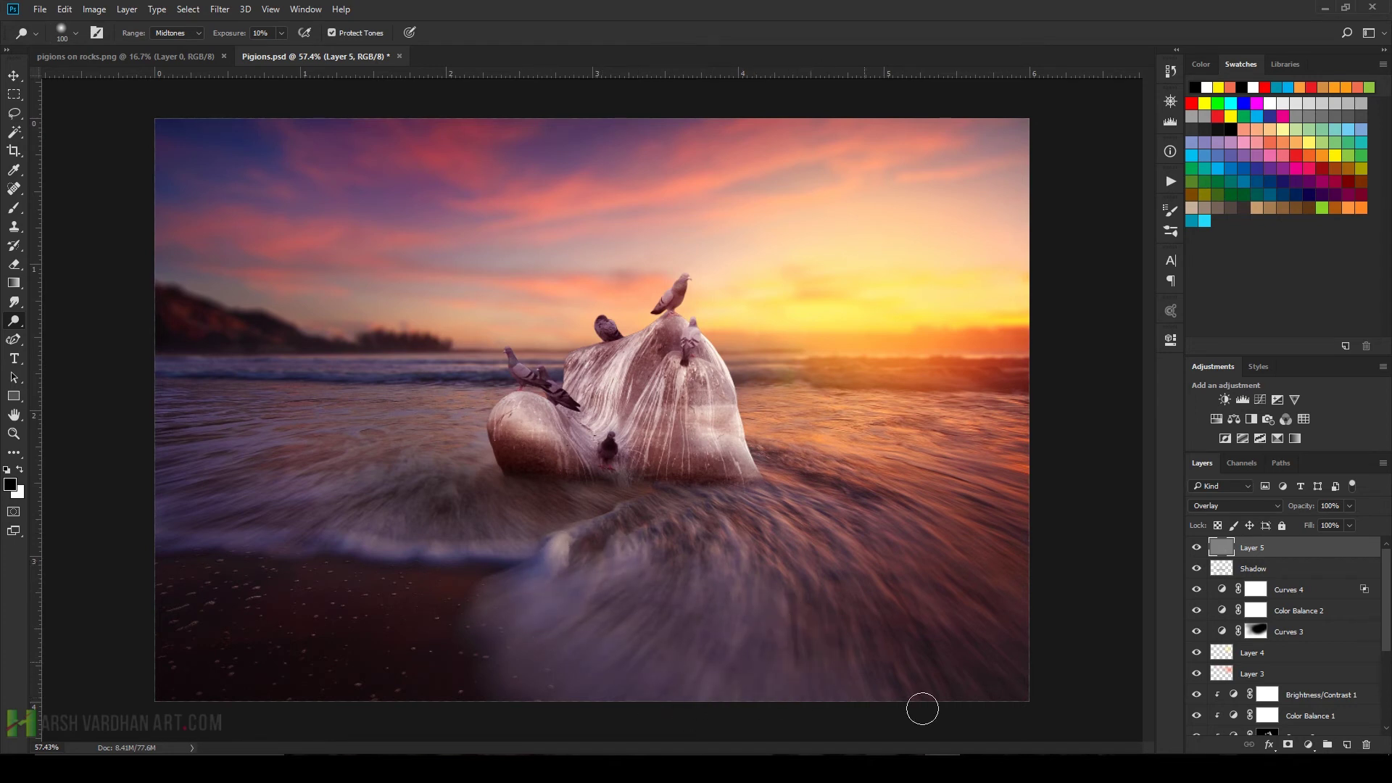
pyautogui.moveTo(783, 519); pyautogui.dragTo(852, 528)
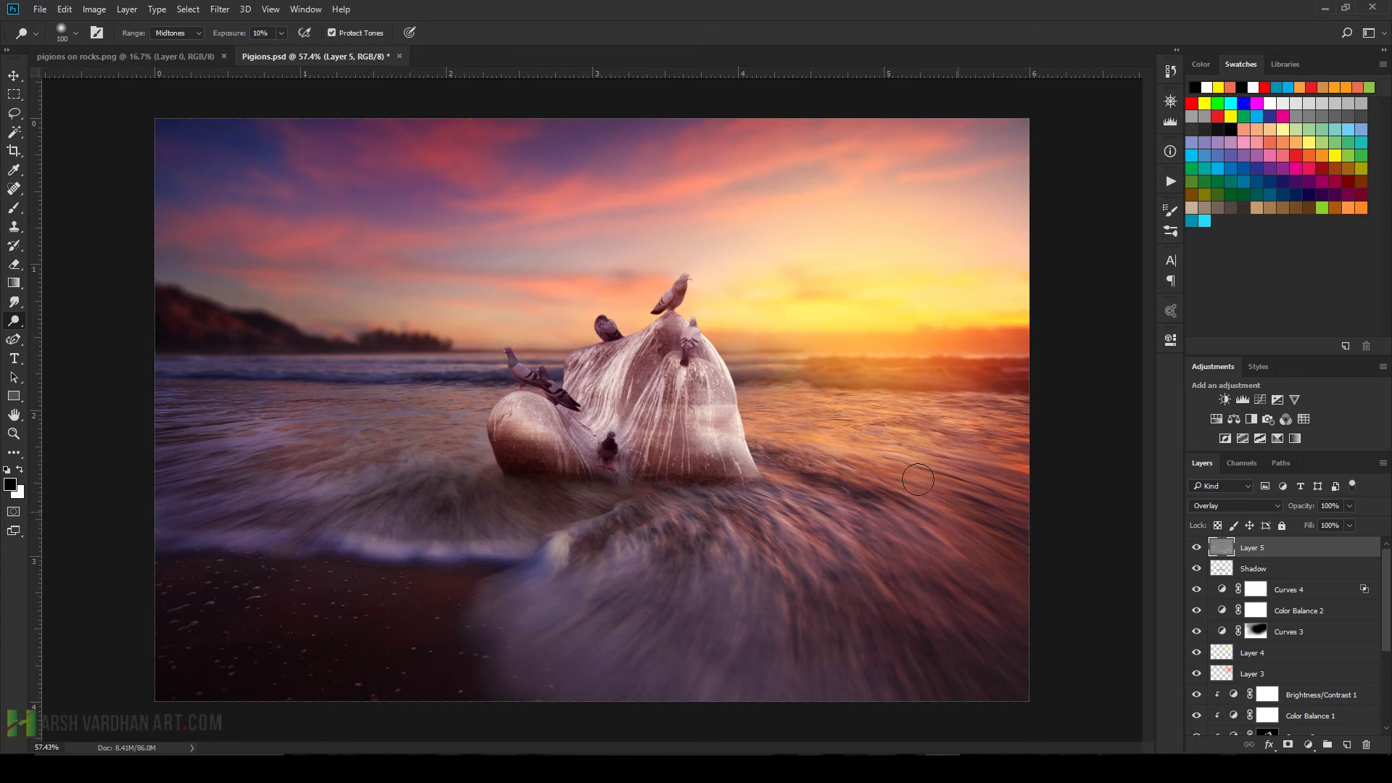
pyautogui.scroll(-3, 1230, 616)
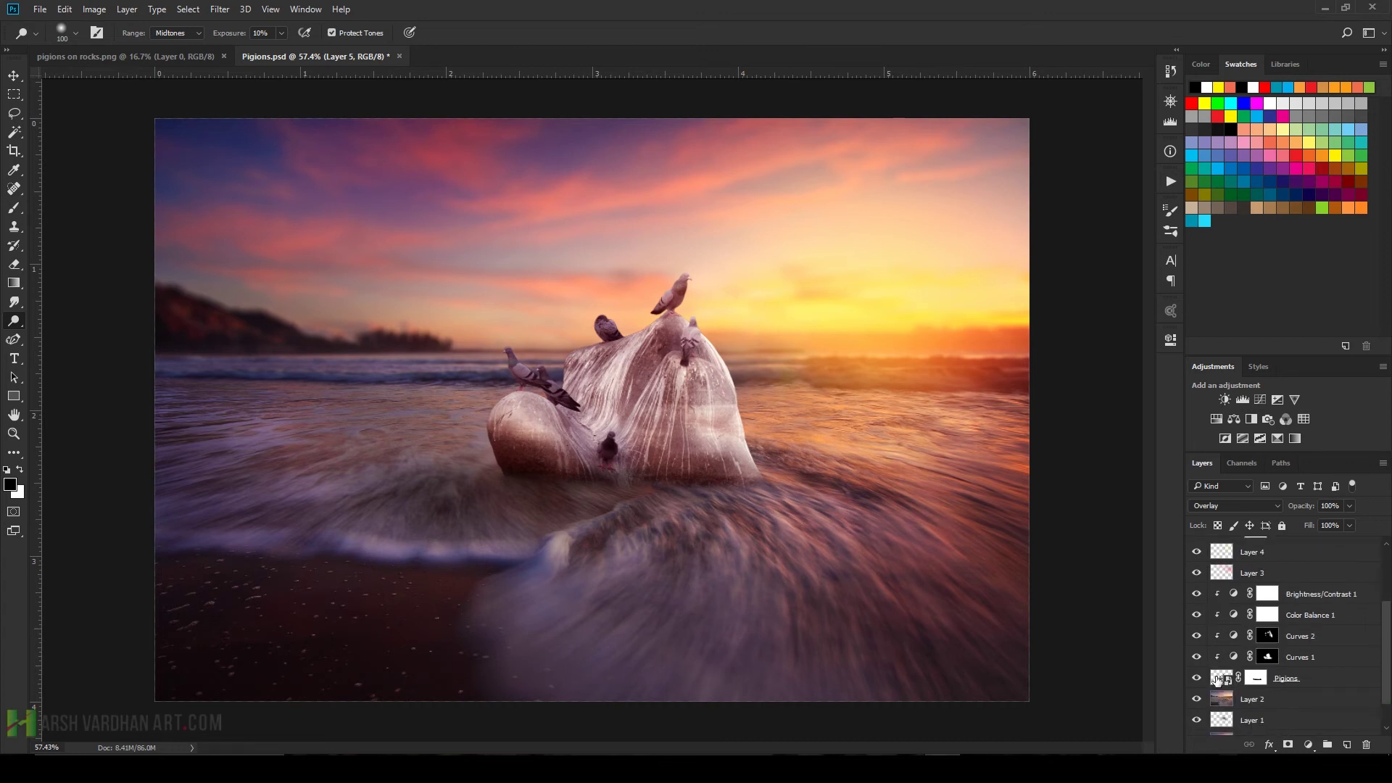
# Reopen Curves 1 on the Pigions rock and bow its curve down to darken it
pyautogui.click(1218, 678)
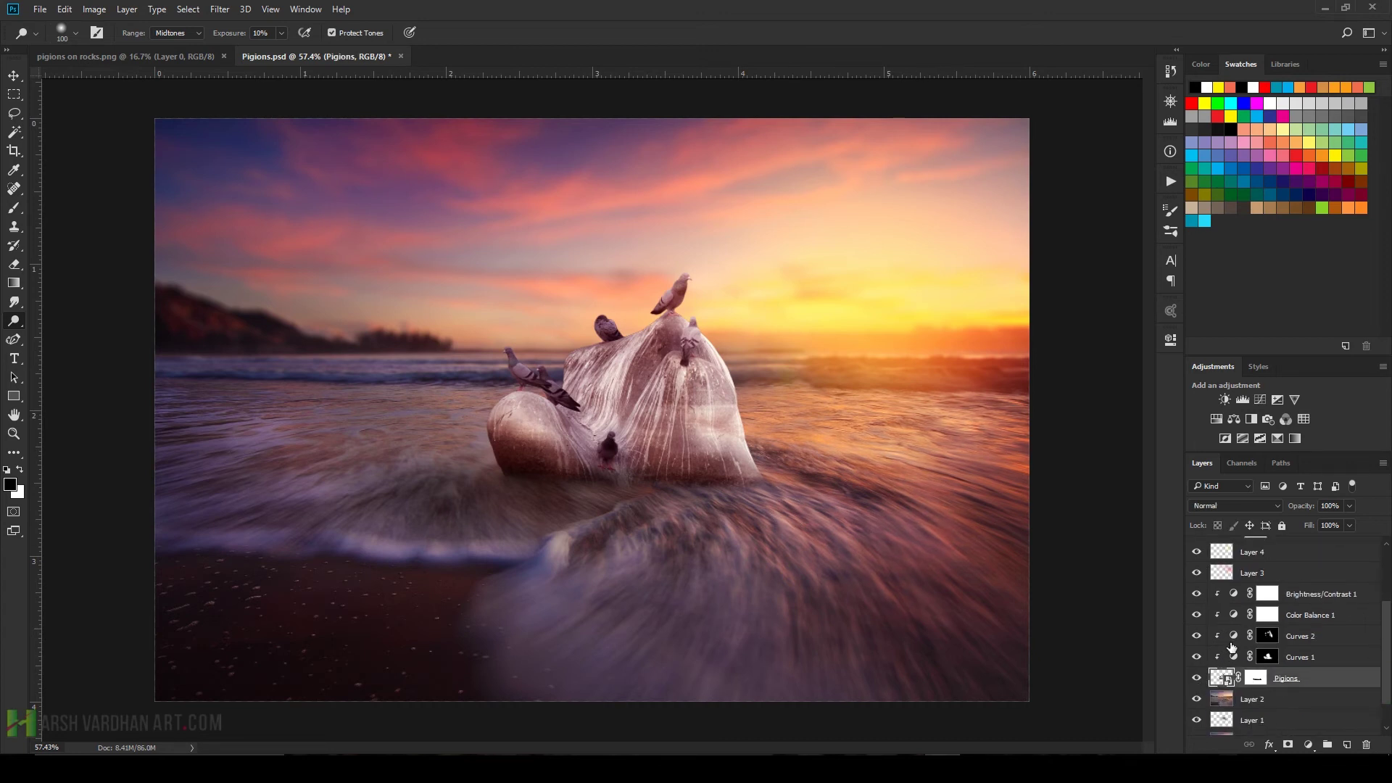
pyautogui.click(1232, 656)
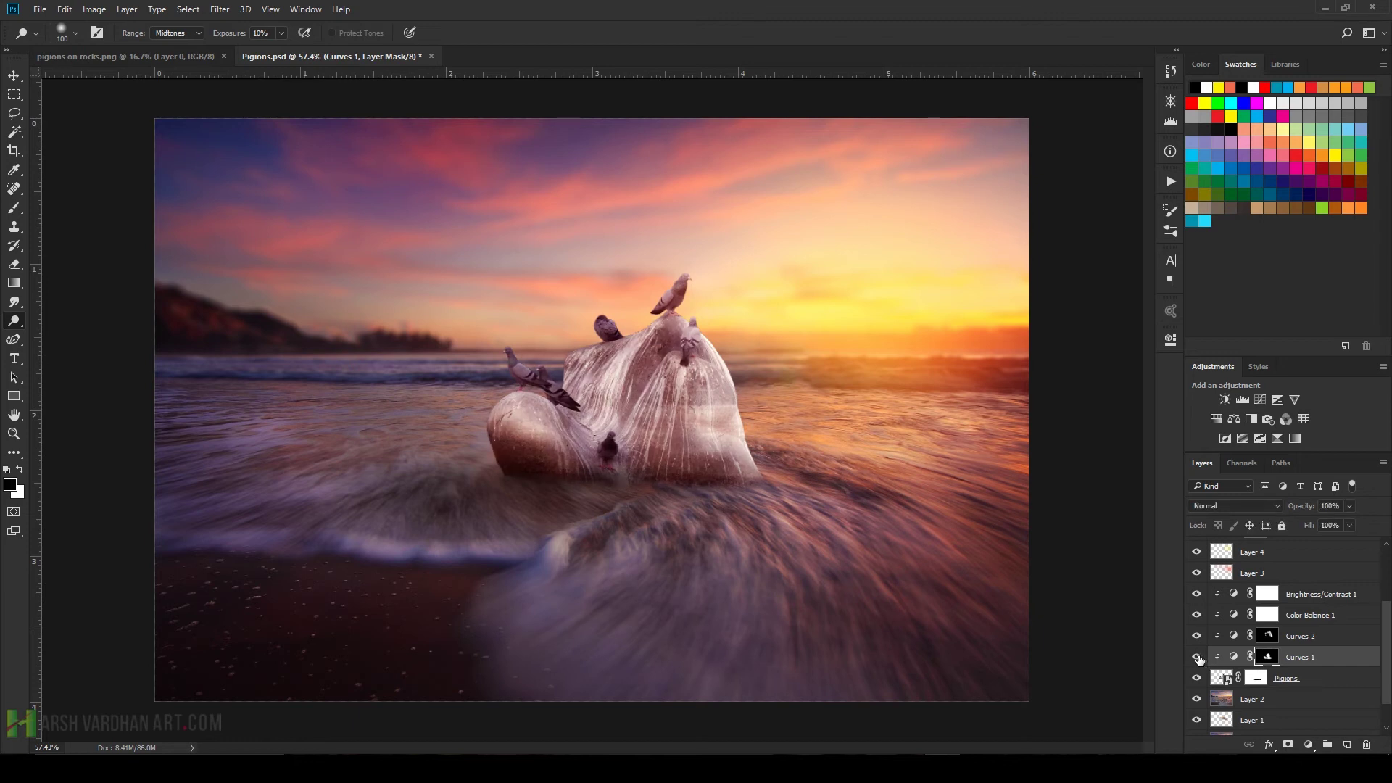
pyautogui.doubleClick(1234, 656)
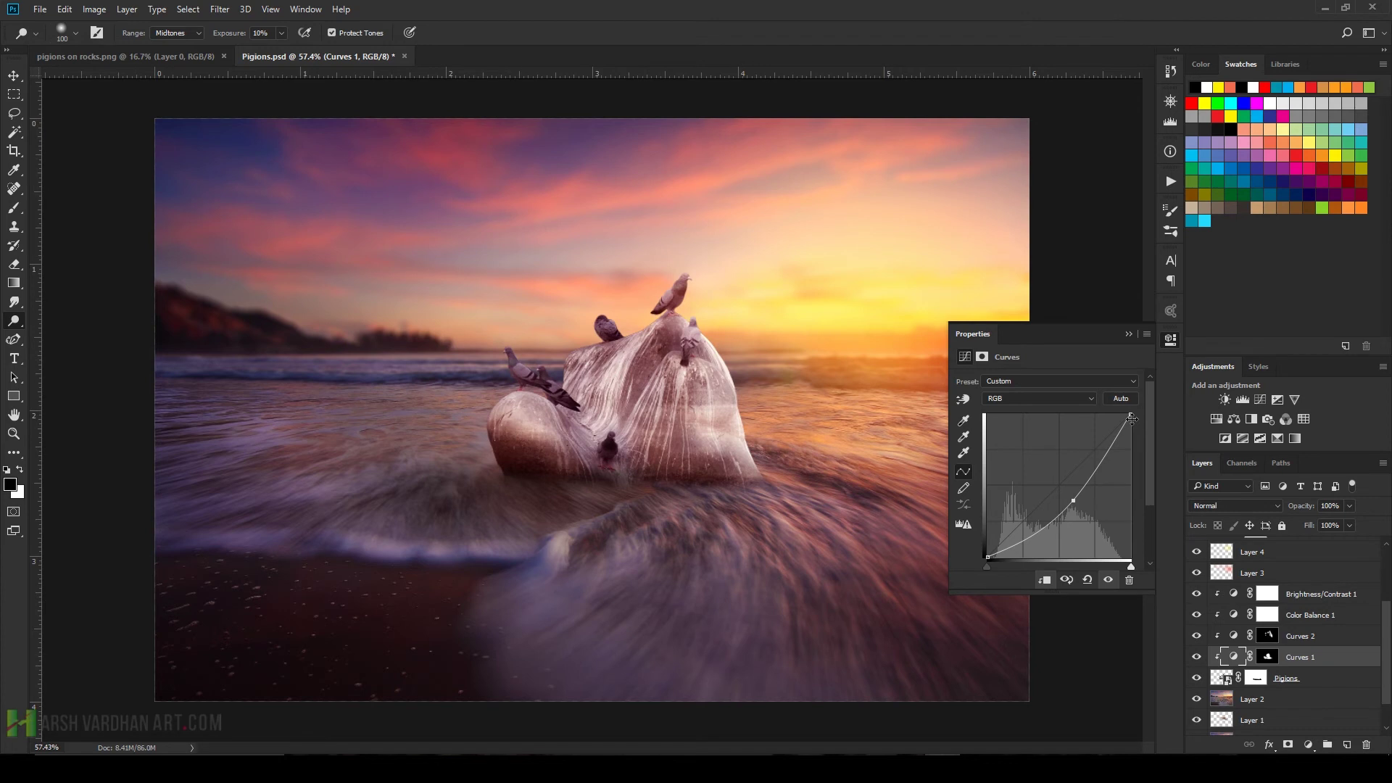
pyautogui.moveTo(1131, 418)
pyautogui.mouseDown()
pyautogui.moveTo(1131, 457)
pyautogui.moveTo(1132, 431)
pyautogui.mouseUp()
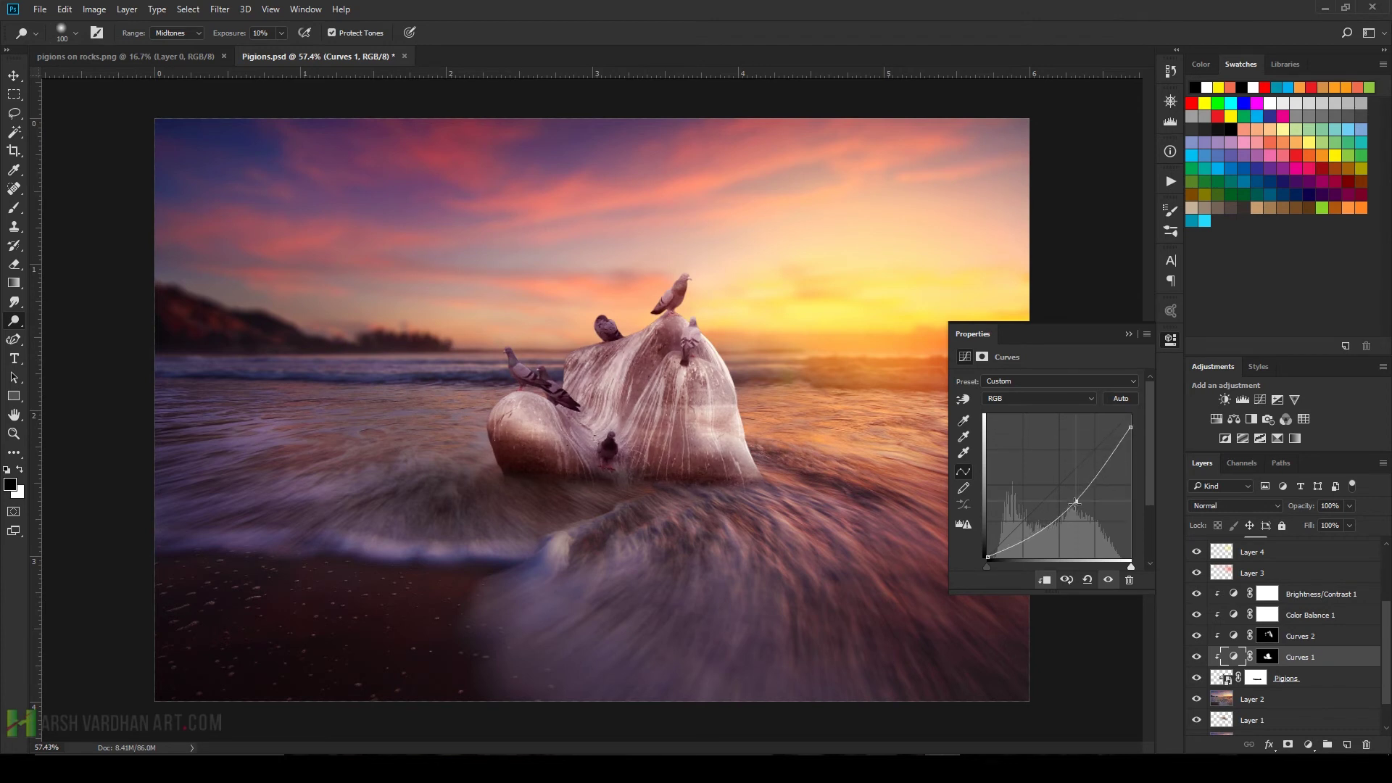
pyautogui.moveTo(1072, 503); pyautogui.dragTo(1085, 506)
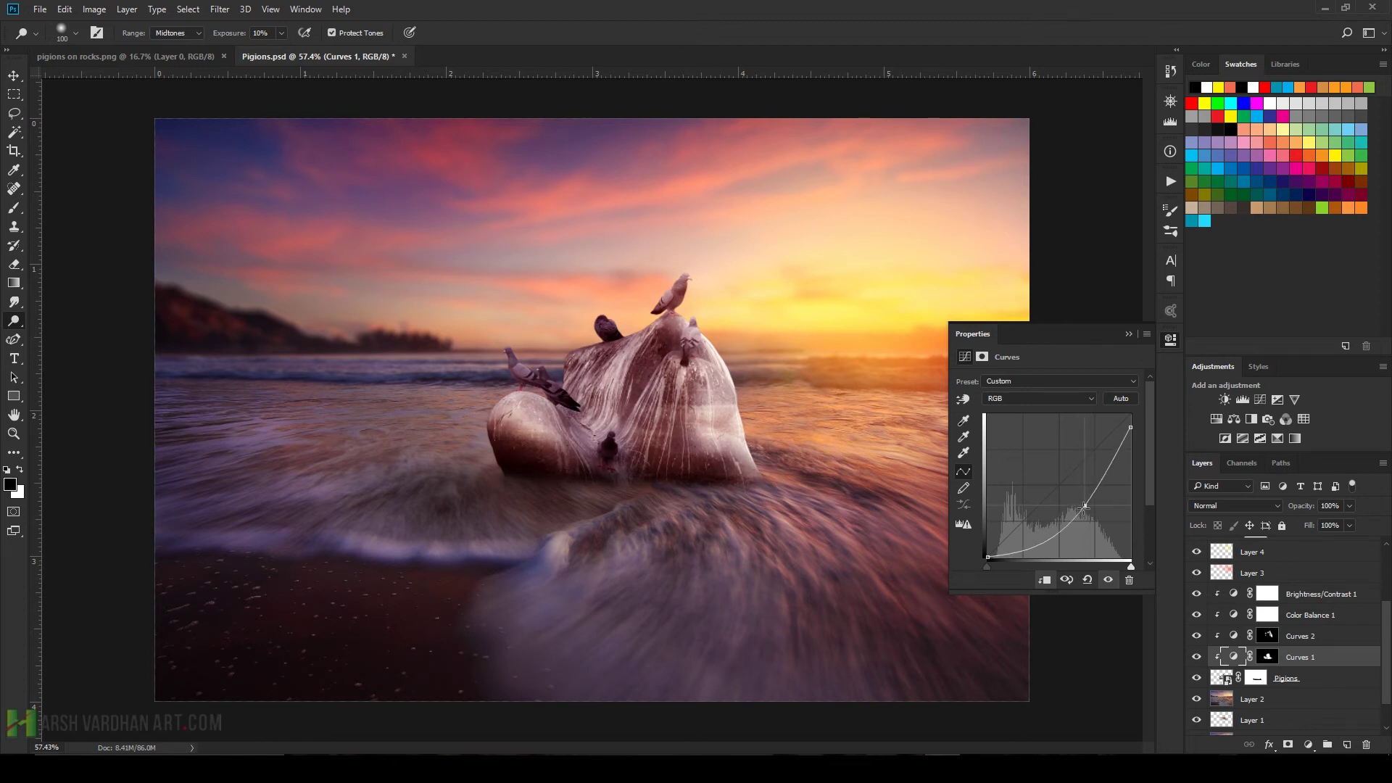
pyautogui.click(1128, 334)
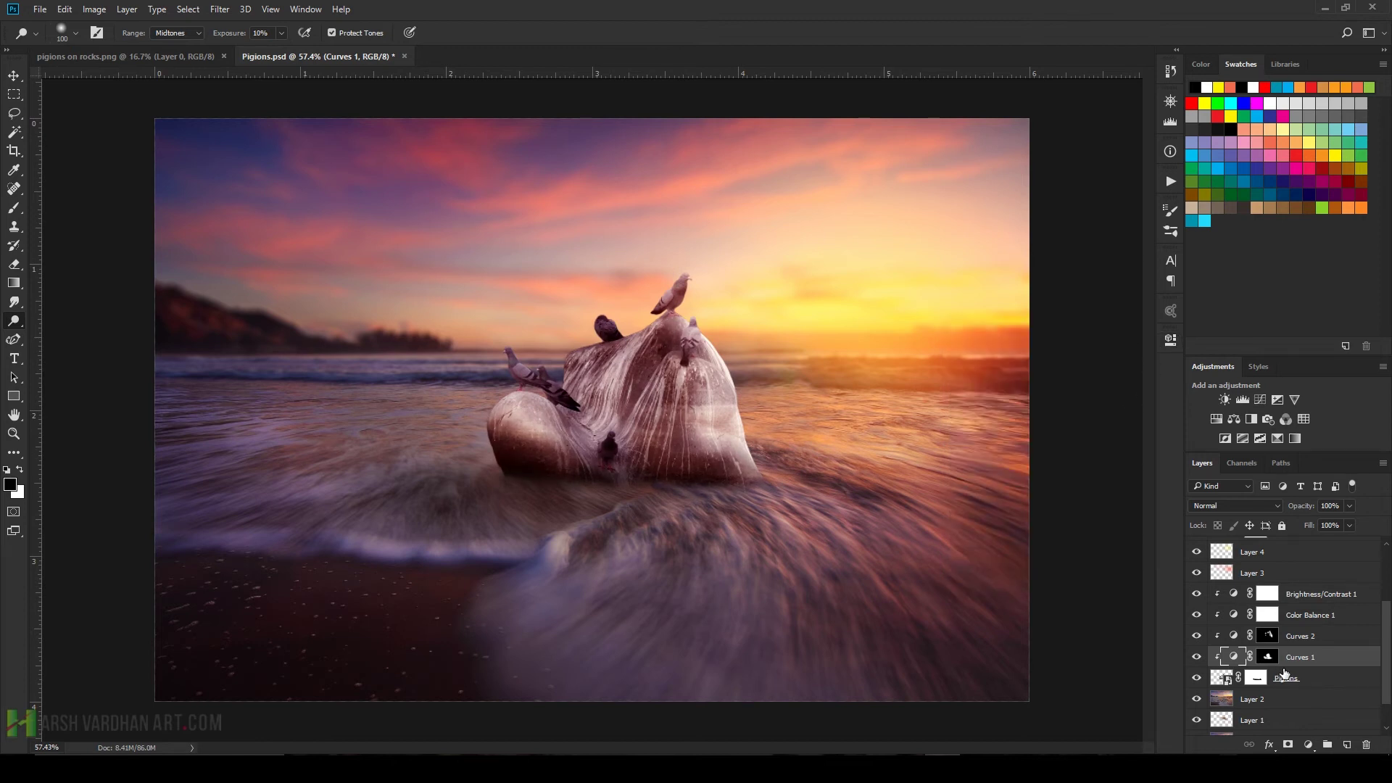
# Target the Curves 1 mask, stroke over the left rock, and enlarge the brush to 150
pyautogui.click(1269, 657)
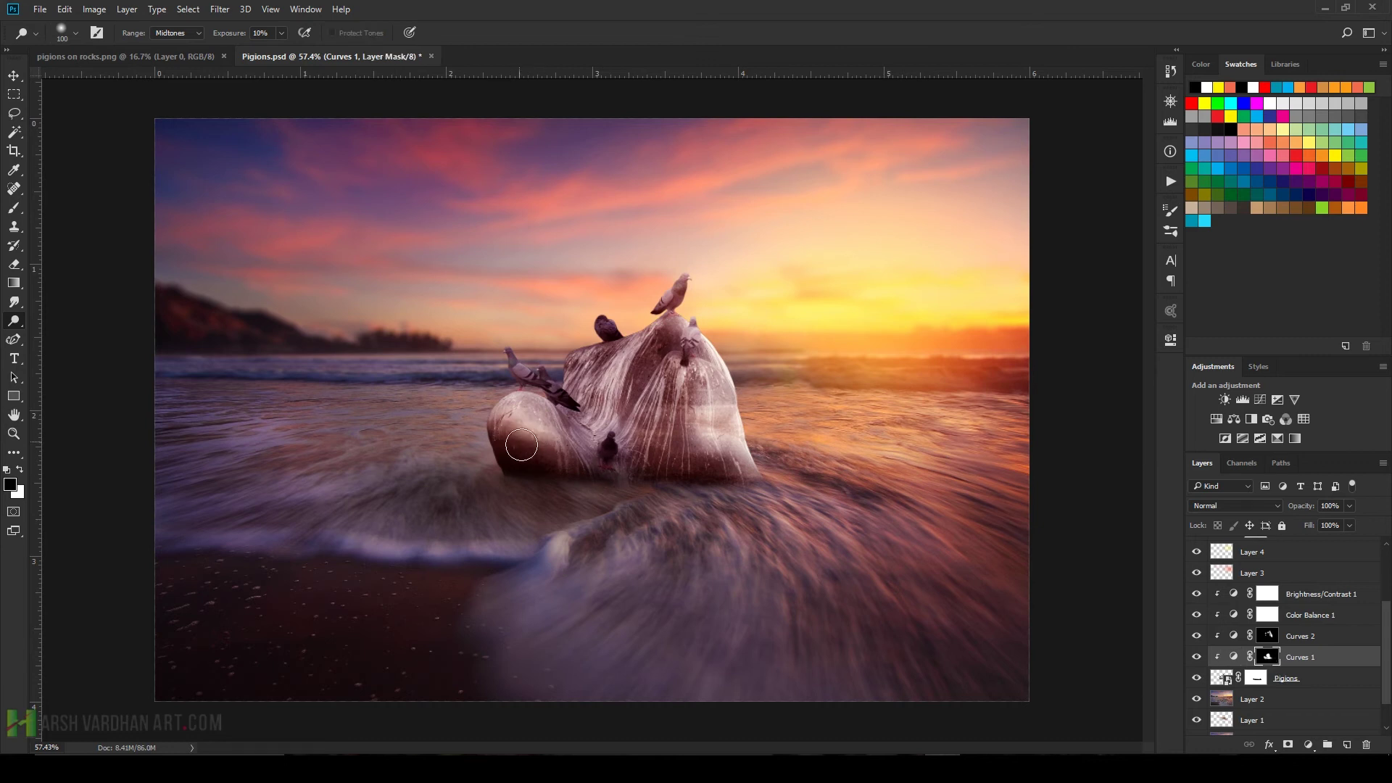
pyautogui.moveTo(521, 445)
pyautogui.mouseDown()
pyautogui.moveTo(534, 463)
pyautogui.moveTo(513, 457)
pyautogui.moveTo(561, 451)
pyautogui.mouseUp()
pyautogui.press(']')
pyautogui.press(']')
# Paint 40% then 20% opacity brush strokes over the rock's lower-left, base and middle
pyautogui.click(13, 208)
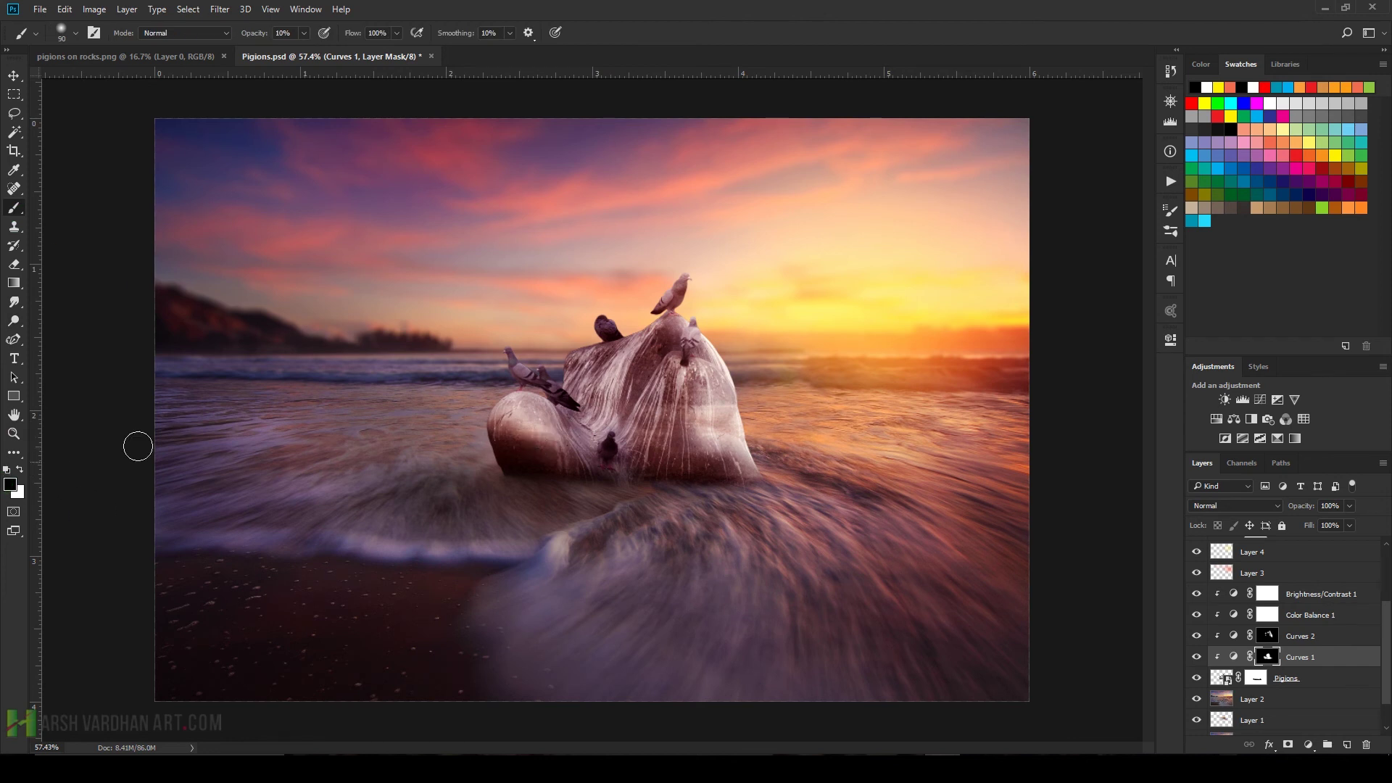
pyautogui.press('4')
pyautogui.moveTo(541, 462)
pyautogui.mouseDown()
pyautogui.moveTo(517, 445)
pyautogui.moveTo(638, 437)
pyautogui.moveTo(565, 408)
pyautogui.moveTo(574, 434)
pyautogui.moveTo(623, 451)
pyautogui.moveTo(695, 445)
pyautogui.moveTo(704, 415)
pyautogui.moveTo(723, 414)
pyautogui.moveTo(756, 454)
pyautogui.moveTo(735, 483)
pyautogui.moveTo(498, 462)
pyautogui.mouseUp()
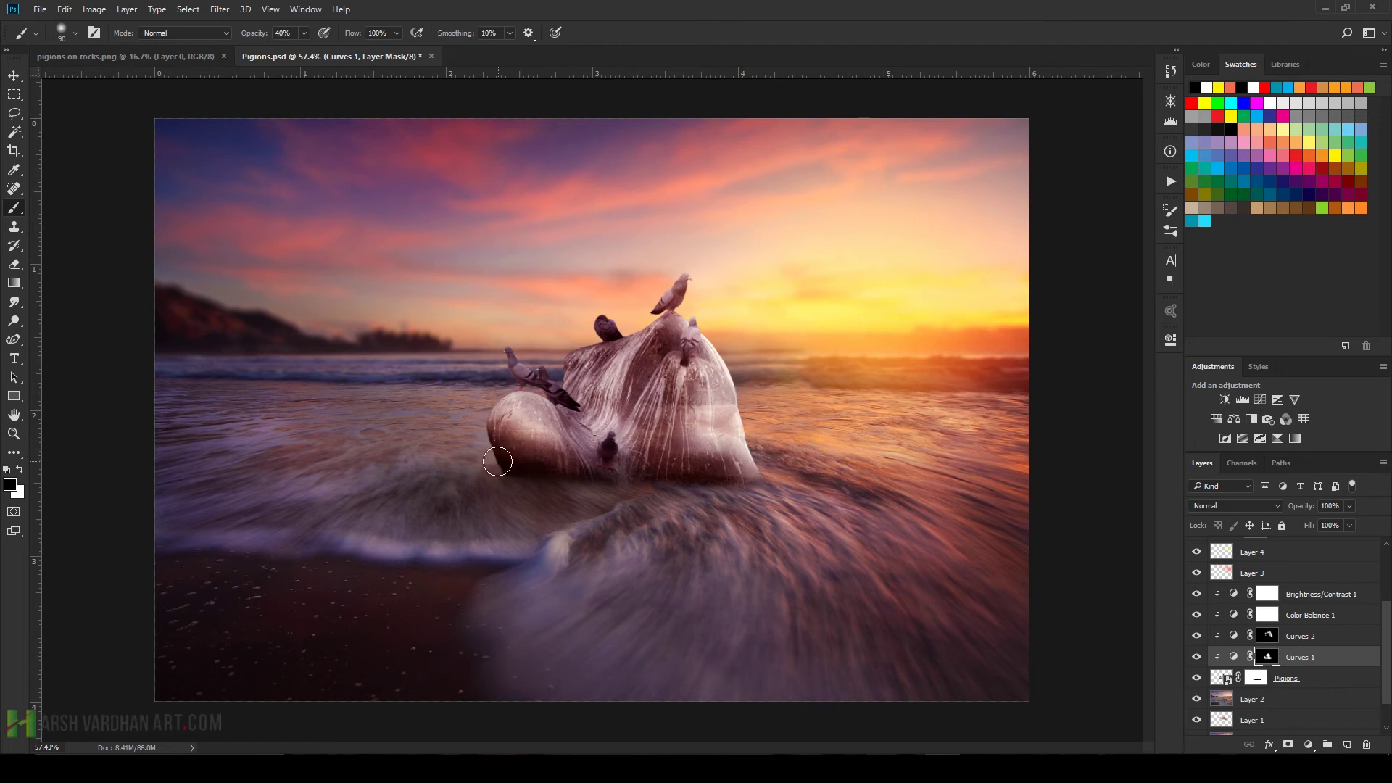
pyautogui.press('2')
pyautogui.moveTo(495, 446)
pyautogui.mouseDown()
pyautogui.moveTo(718, 475)
pyautogui.moveTo(495, 464)
pyautogui.moveTo(758, 472)
pyautogui.mouseUp()
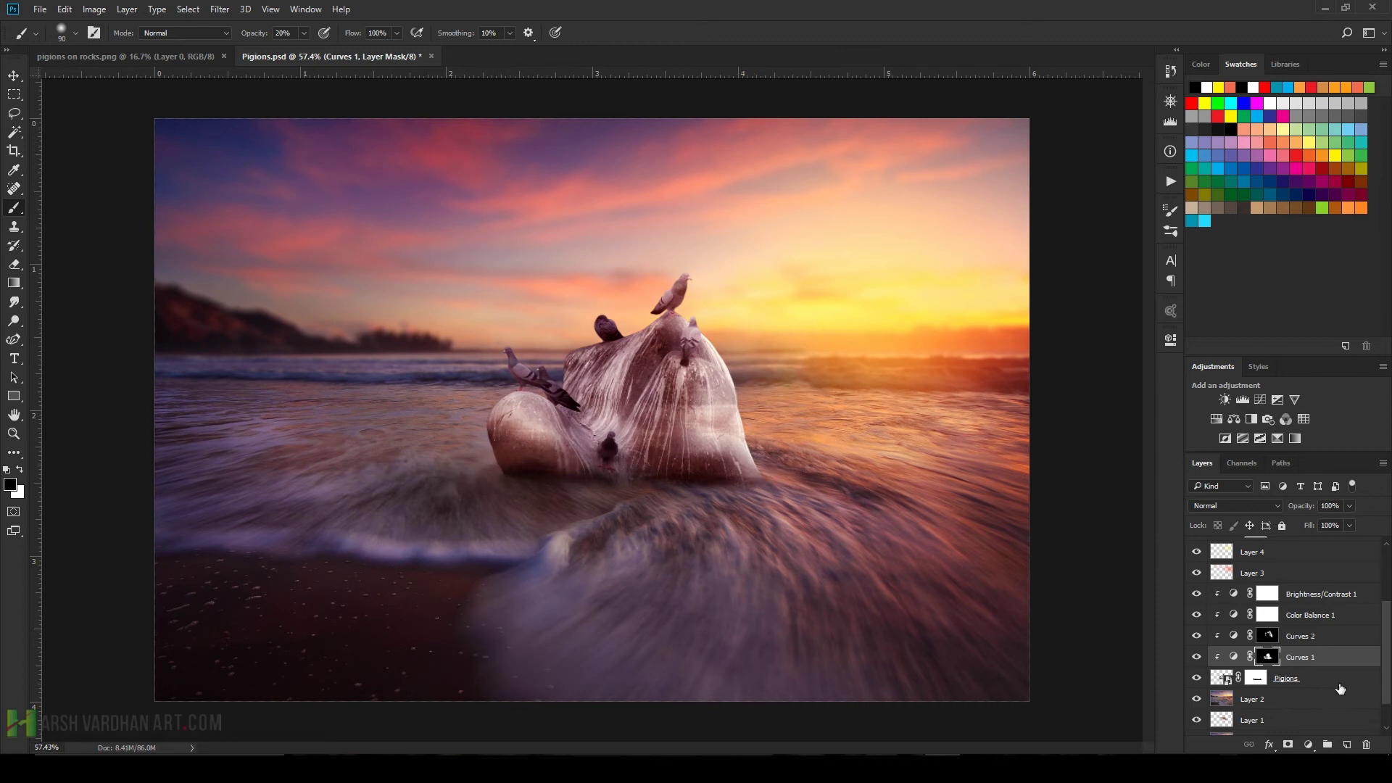
pyautogui.moveTo(652, 417)
pyautogui.mouseDown()
pyautogui.moveTo(630, 425)
pyautogui.moveTo(603, 320)
pyautogui.moveTo(617, 320)
pyautogui.moveTo(600, 301)
pyautogui.moveTo(522, 348)
pyautogui.moveTo(539, 366)
pyautogui.mouseUp()
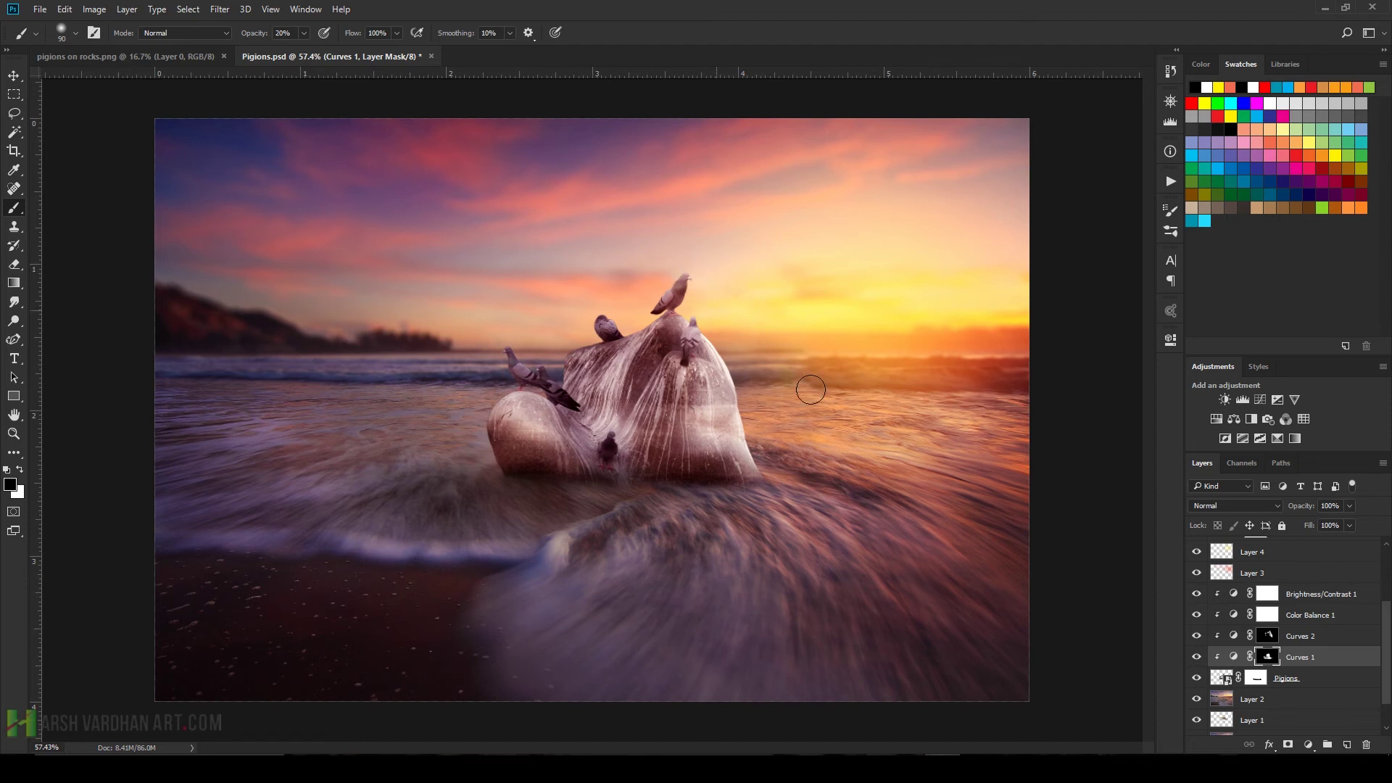
pyautogui.scroll(3, 1225, 658)
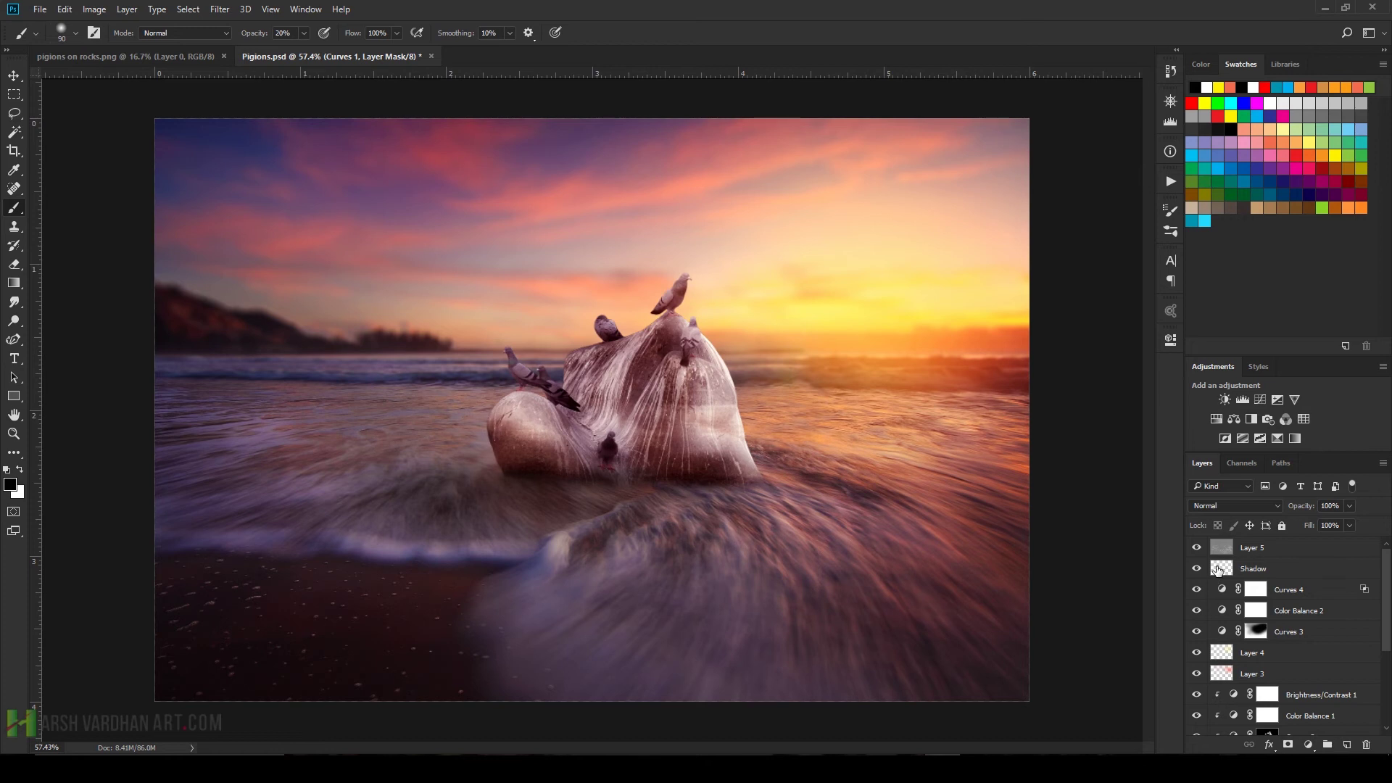
# Hide and re-show gray Layer 5 to compare, then save Pigions.psd
pyautogui.click(1221, 548)
pyautogui.click(1197, 548)
pyautogui.click(1197, 548)
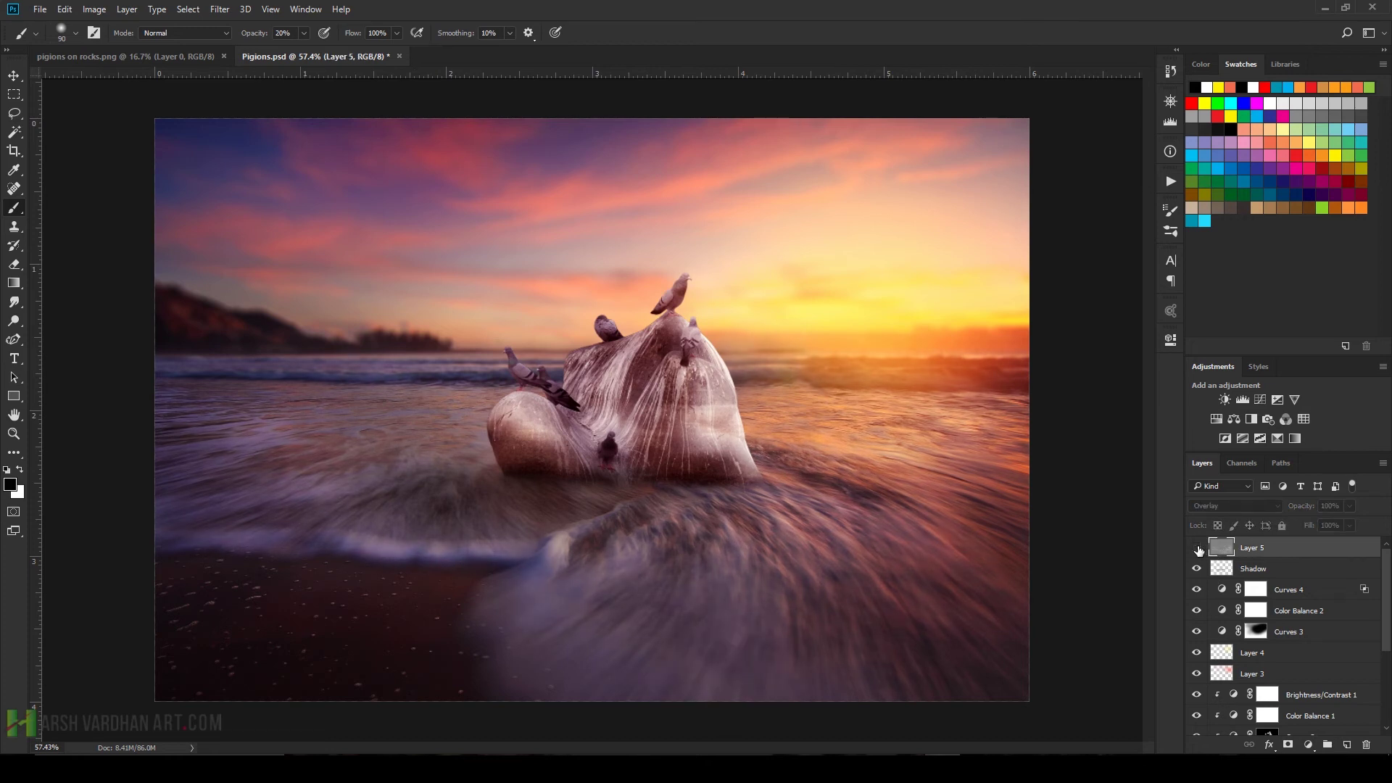
pyautogui.click(1197, 548)
pyautogui.hotkey('ctrl', 's')
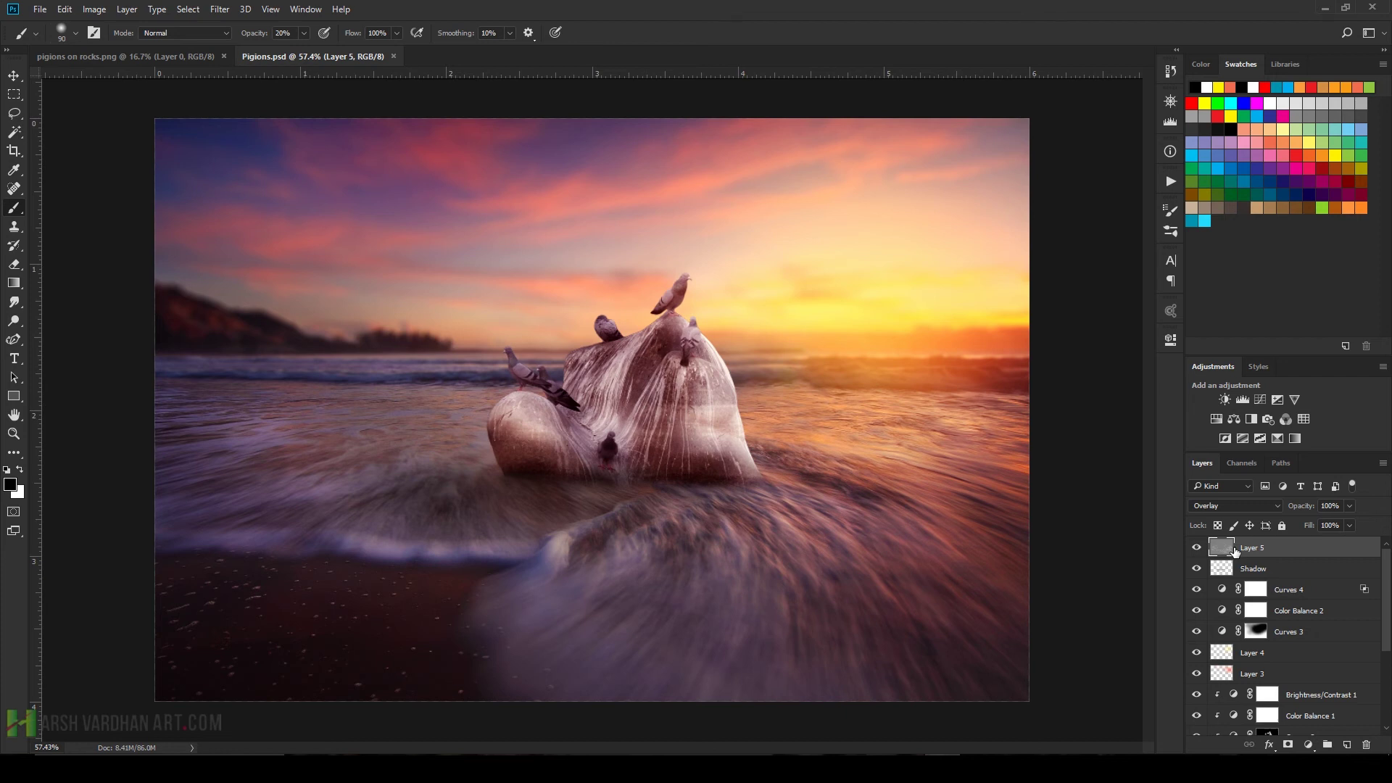
# Add a Selective Color layer and adjust Reds cyan and Yellows (cyan -26, magenta, yellow, black)
pyautogui.click(1285, 439)
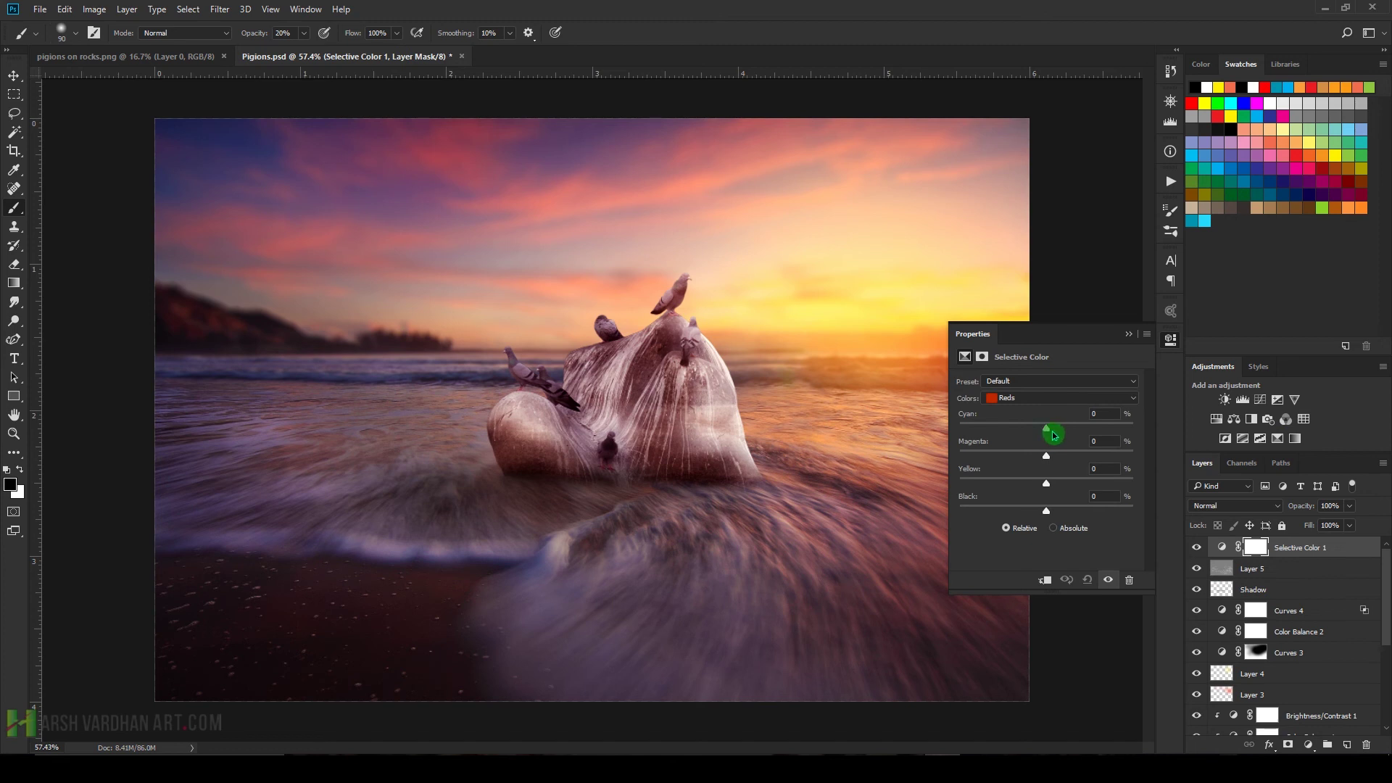
pyautogui.moveTo(1053, 433); pyautogui.dragTo(1043, 515)
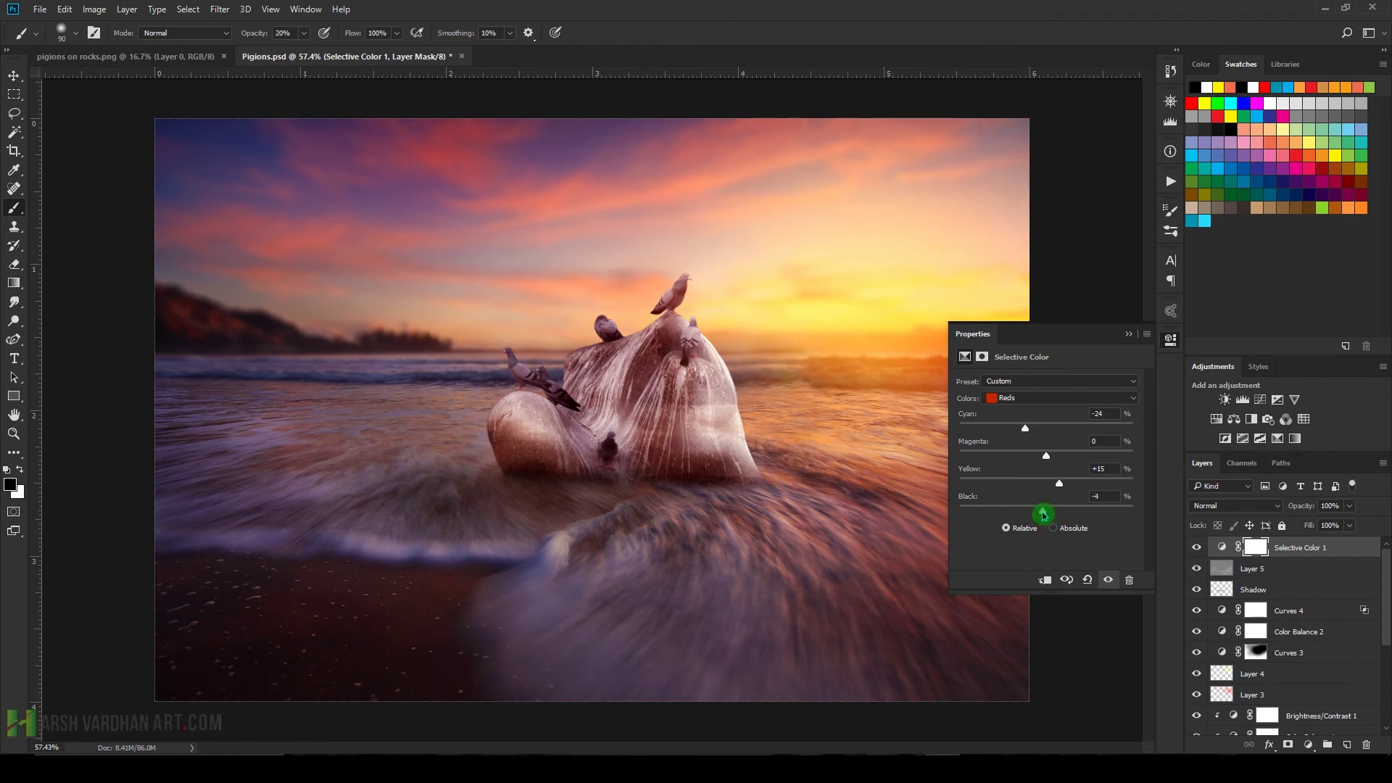
pyautogui.click(1041, 398)
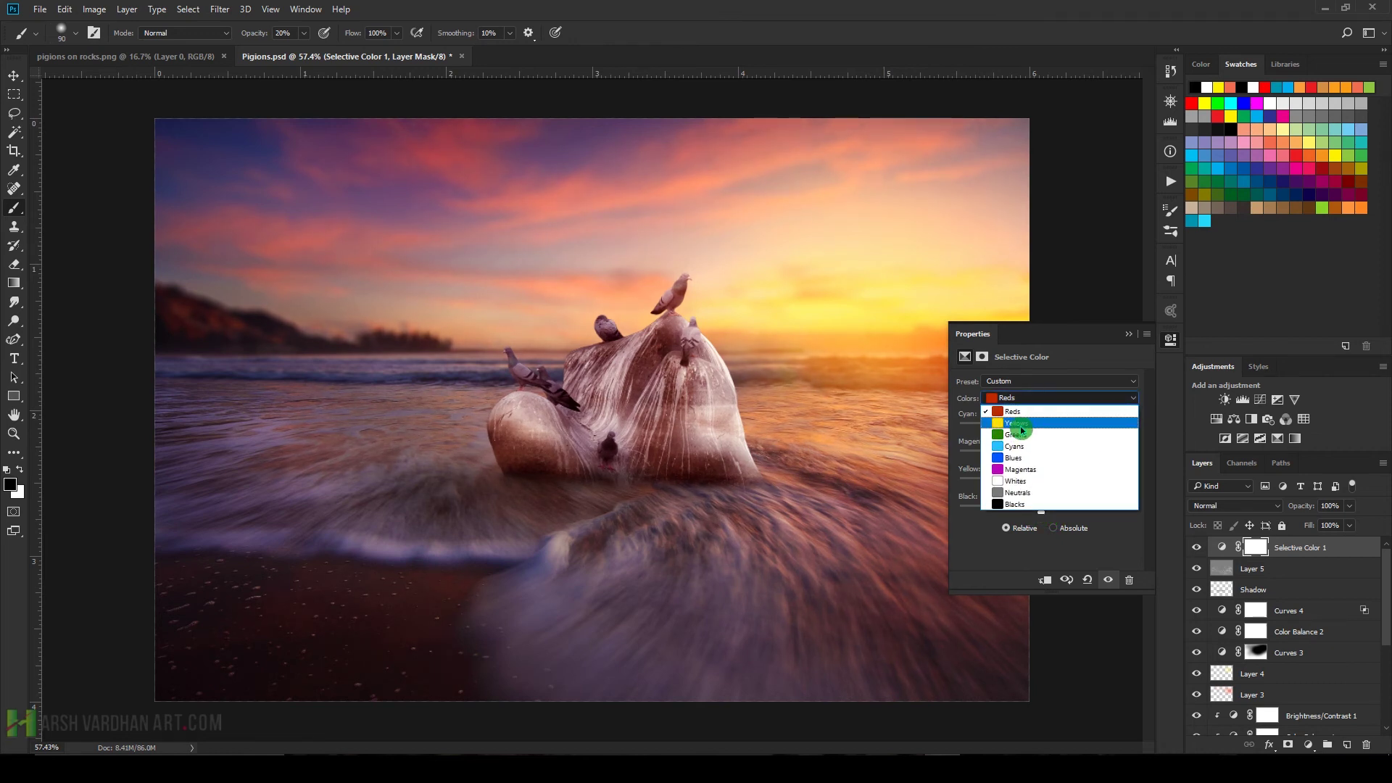
pyautogui.click(1029, 445)
pyautogui.moveTo(1046, 427)
pyautogui.mouseDown()
pyautogui.moveTo(1059, 428)
pyautogui.moveTo(1026, 435)
pyautogui.mouseUp()
pyautogui.moveTo(1046, 455); pyautogui.dragTo(1066, 455)
pyautogui.moveTo(1046, 484); pyautogui.dragTo(1087, 484)
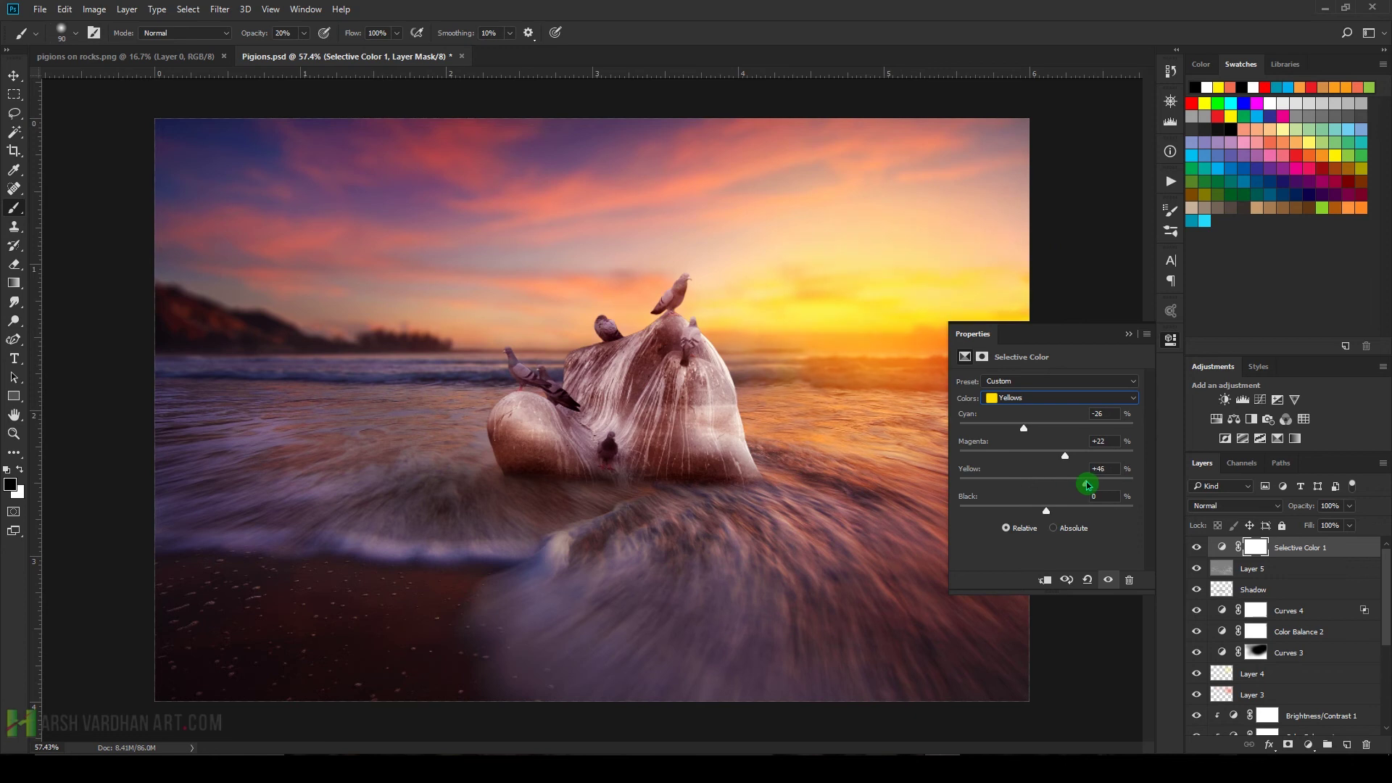
pyautogui.moveTo(1046, 511); pyautogui.dragTo(1055, 511)
# Set the Blacks range to cyan -4, magenta +2, yellow +3
pyautogui.click(1054, 401)
pyautogui.click(1046, 489)
pyautogui.moveTo(1046, 430); pyautogui.dragTo(1036, 430)
pyautogui.click(1044, 432)
pyautogui.moveTo(1046, 454); pyautogui.dragTo(1055, 485)
pyautogui.click(1048, 484)
pyautogui.click(1051, 517)
# Set the Neutrals range to +3, +2, +6, +5 and close the Properties panel
pyautogui.click(1119, 397)
pyautogui.click(1038, 445)
pyautogui.click(1043, 484)
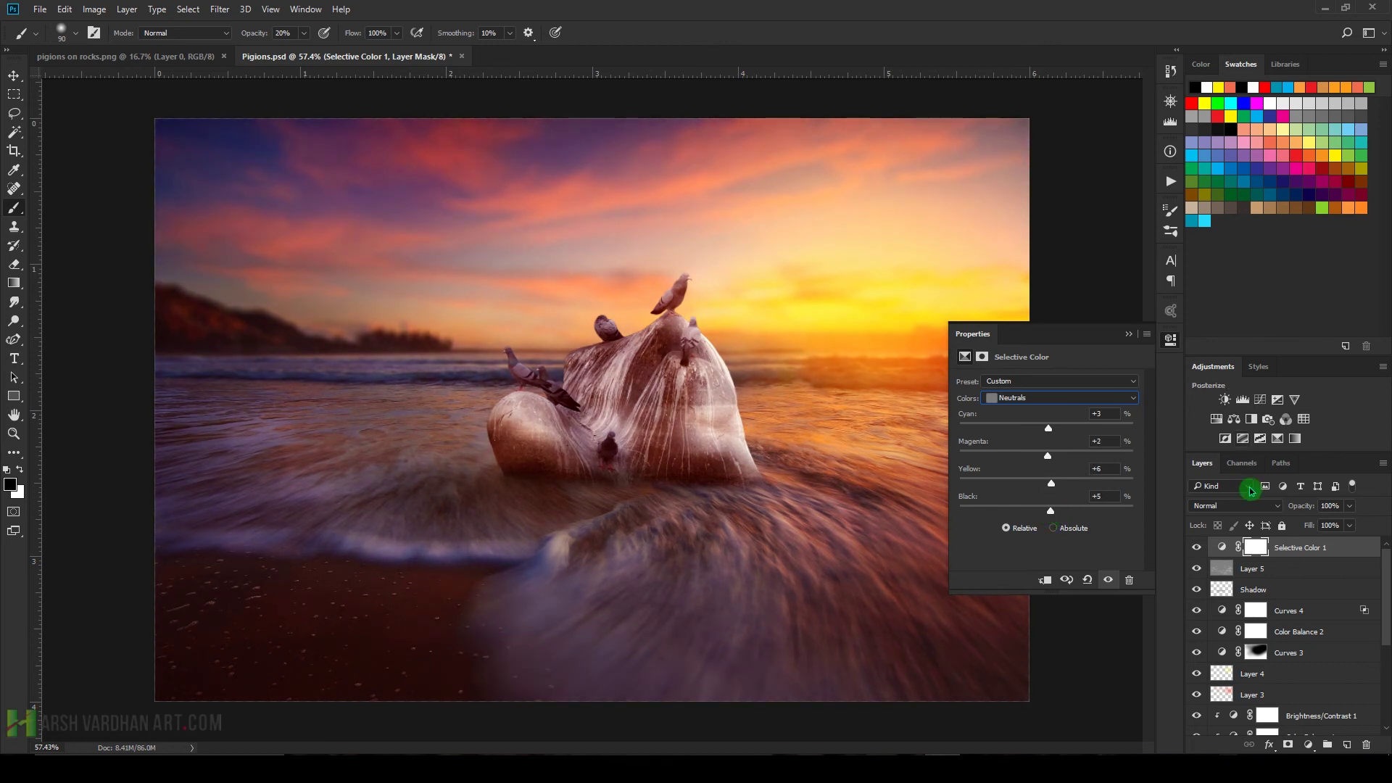
pyautogui.click(1227, 548)
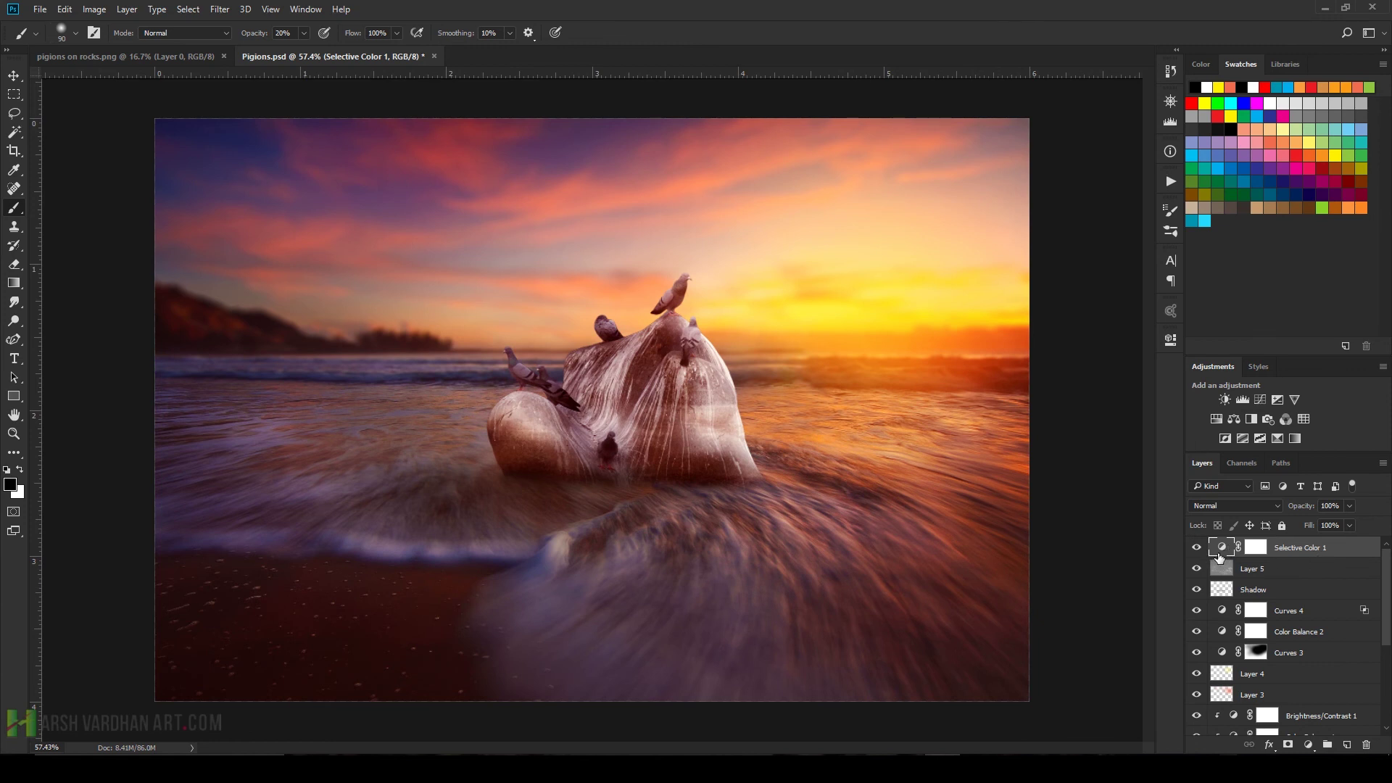
# Stamp all visible layers into a new Layer 6 blended in Linear Light
pyautogui.hotkey('ctrl', 'shift', 'alt', 'e')
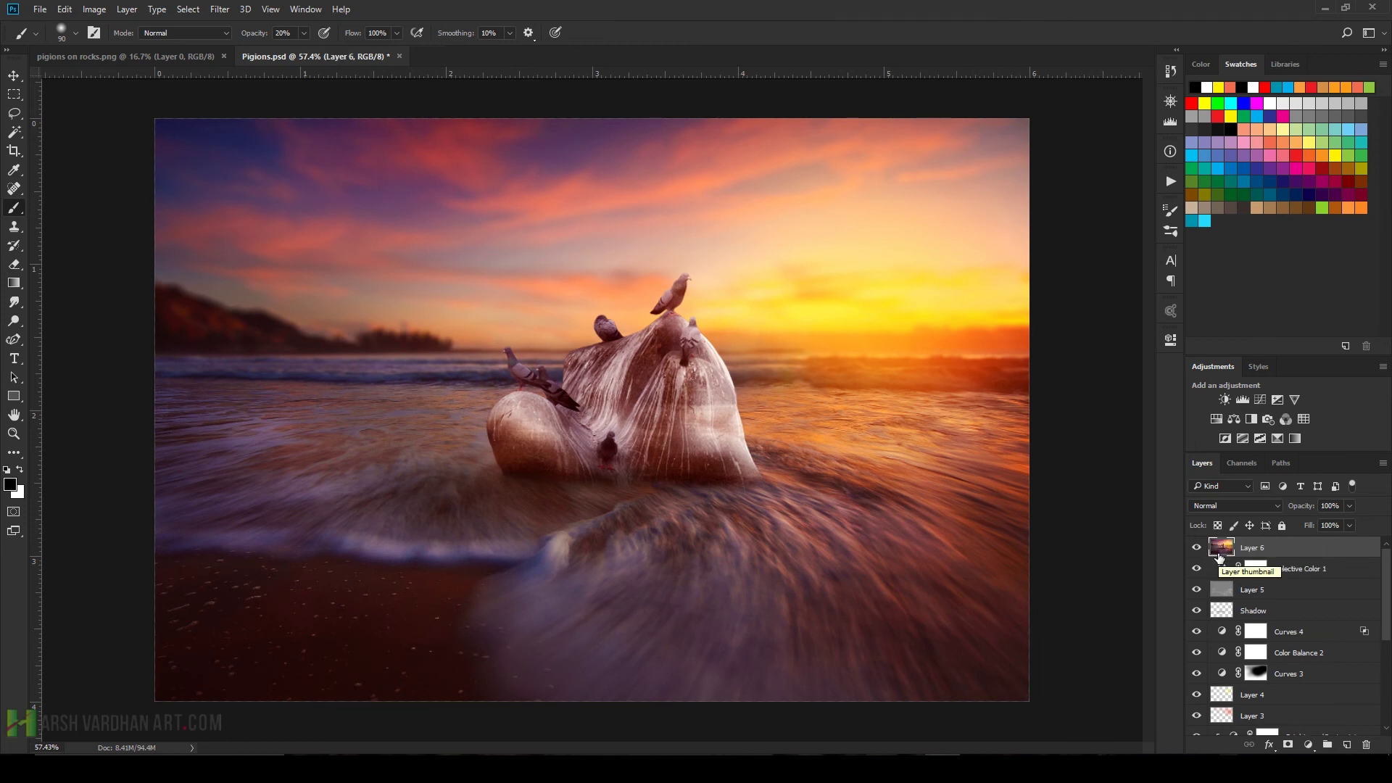
pyautogui.click(1236, 507)
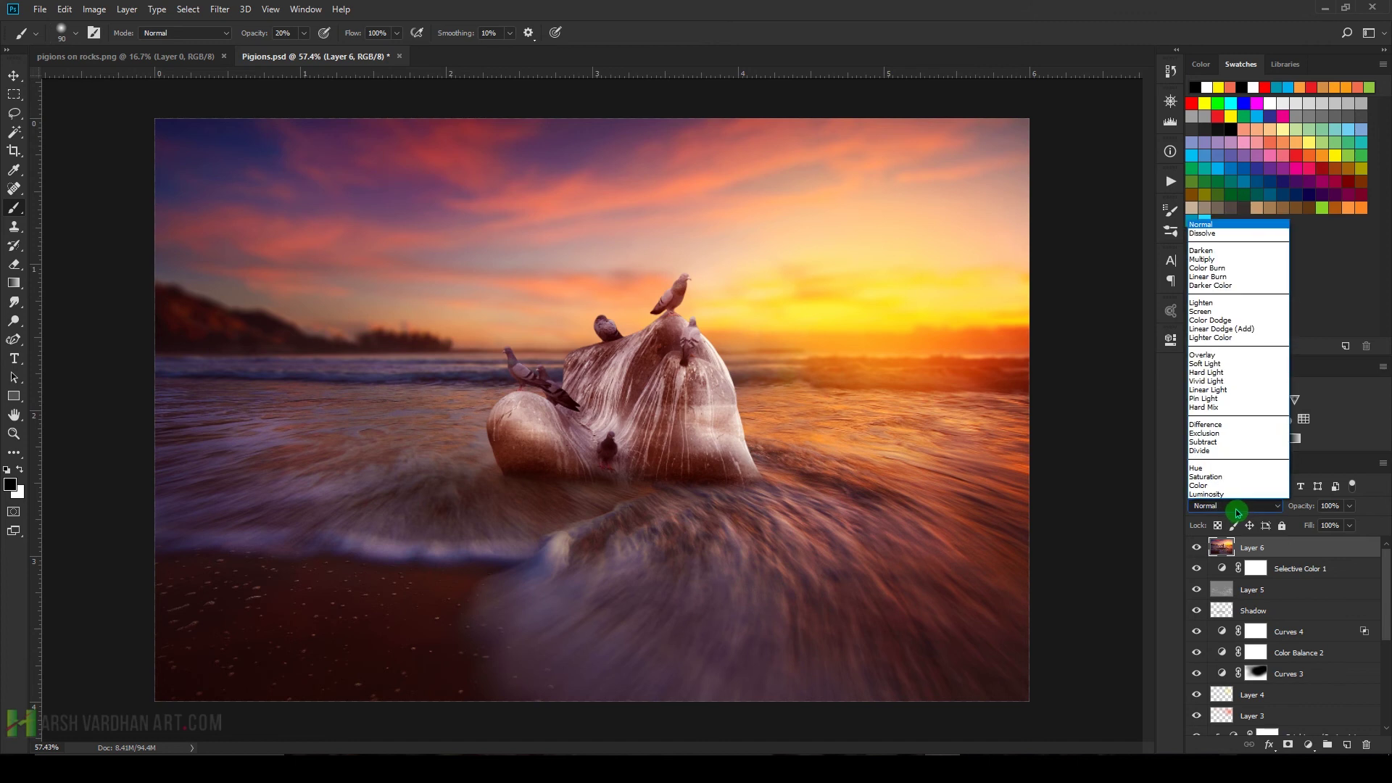
pyautogui.click(1234, 390)
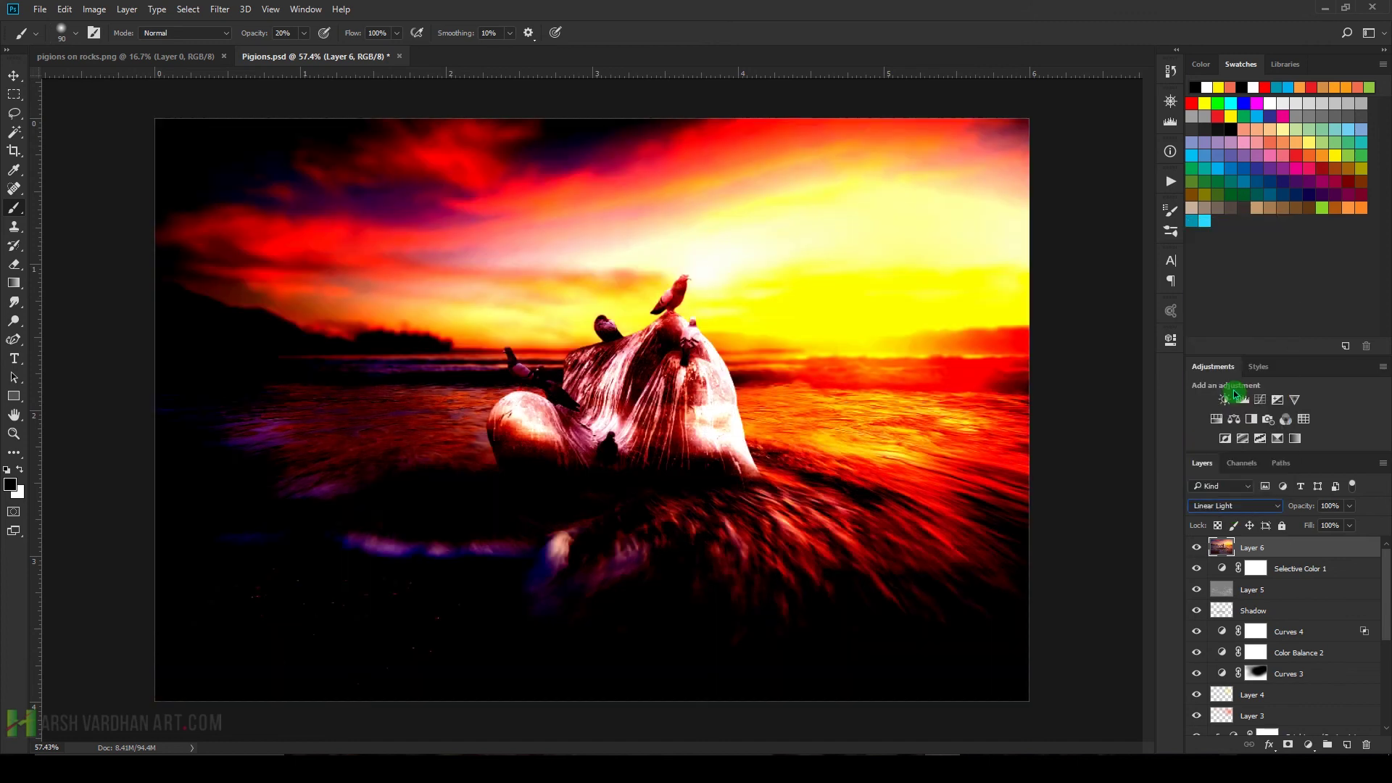
# Apply a 1.0 px High Pass filter to Layer 6 and inspect the rock at 100% zoom
pyautogui.click(219, 10)
pyautogui.moveTo(311, 293)
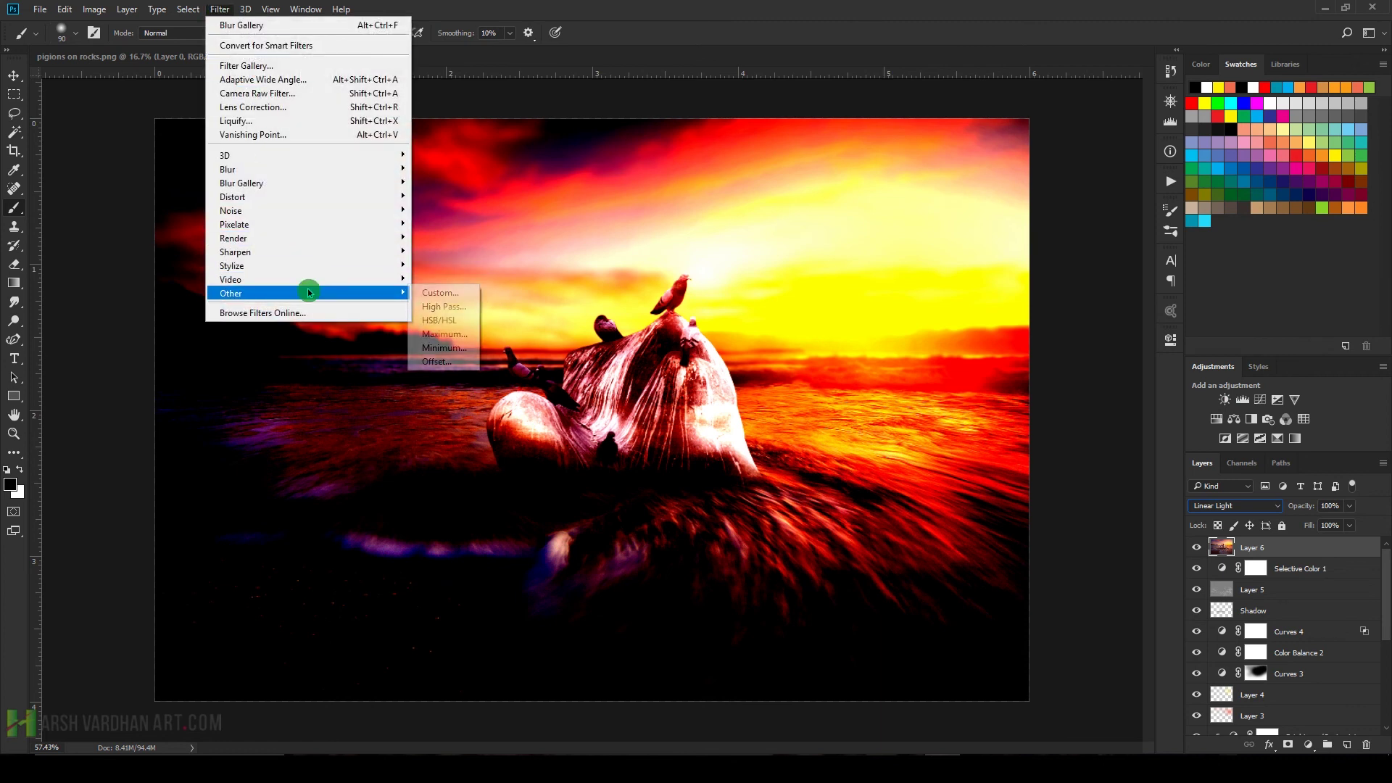
pyautogui.click(442, 306)
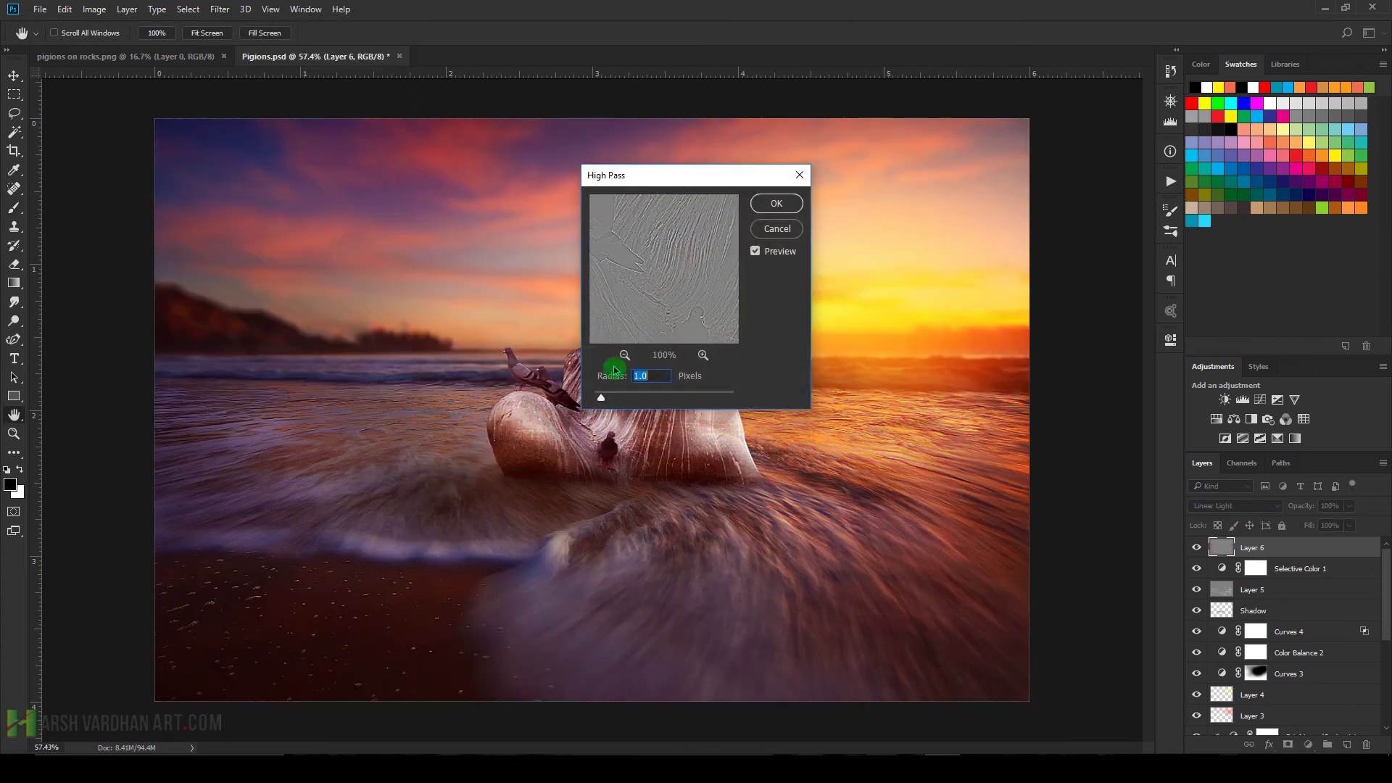
pyautogui.click(775, 203)
pyautogui.press('b')
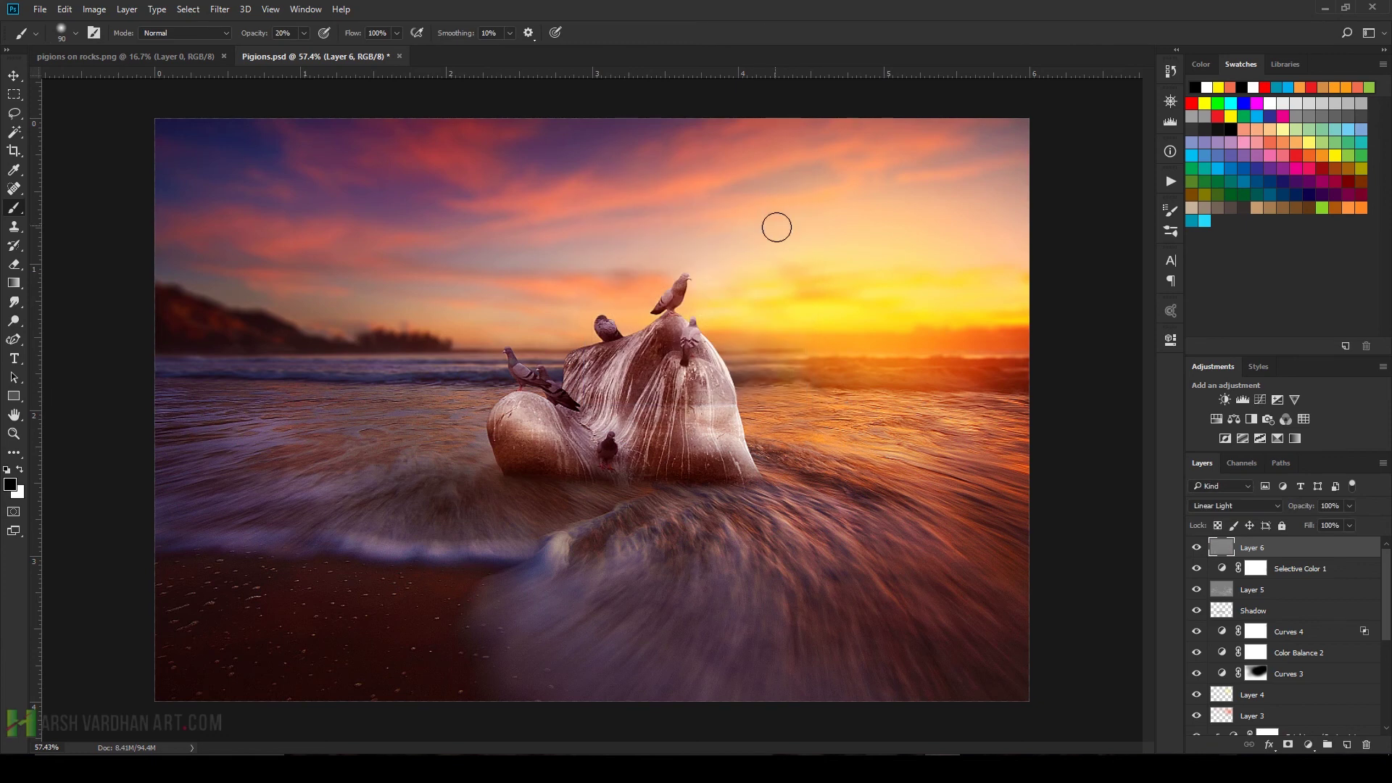
pyautogui.moveTo(667, 289)
pyautogui.mouseDown()
pyautogui.moveTo(746, 336)
pyautogui.moveTo(724, 417)
pyautogui.mouseUp()
pyautogui.hotkey('ctrl', '1')
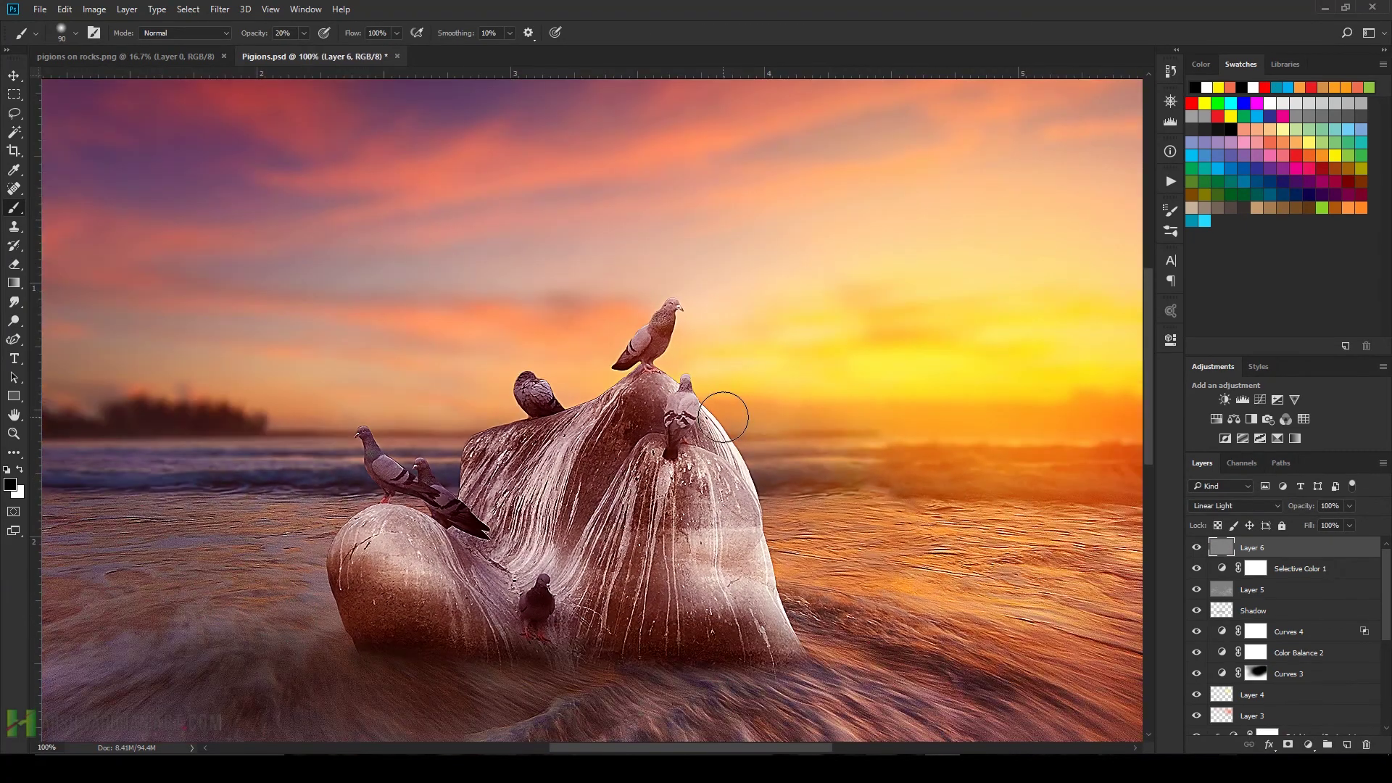
pyautogui.moveTo(799, 448)
pyautogui.mouseDown()
pyautogui.moveTo(778, 504)
pyautogui.moveTo(852, 541)
pyautogui.mouseUp()
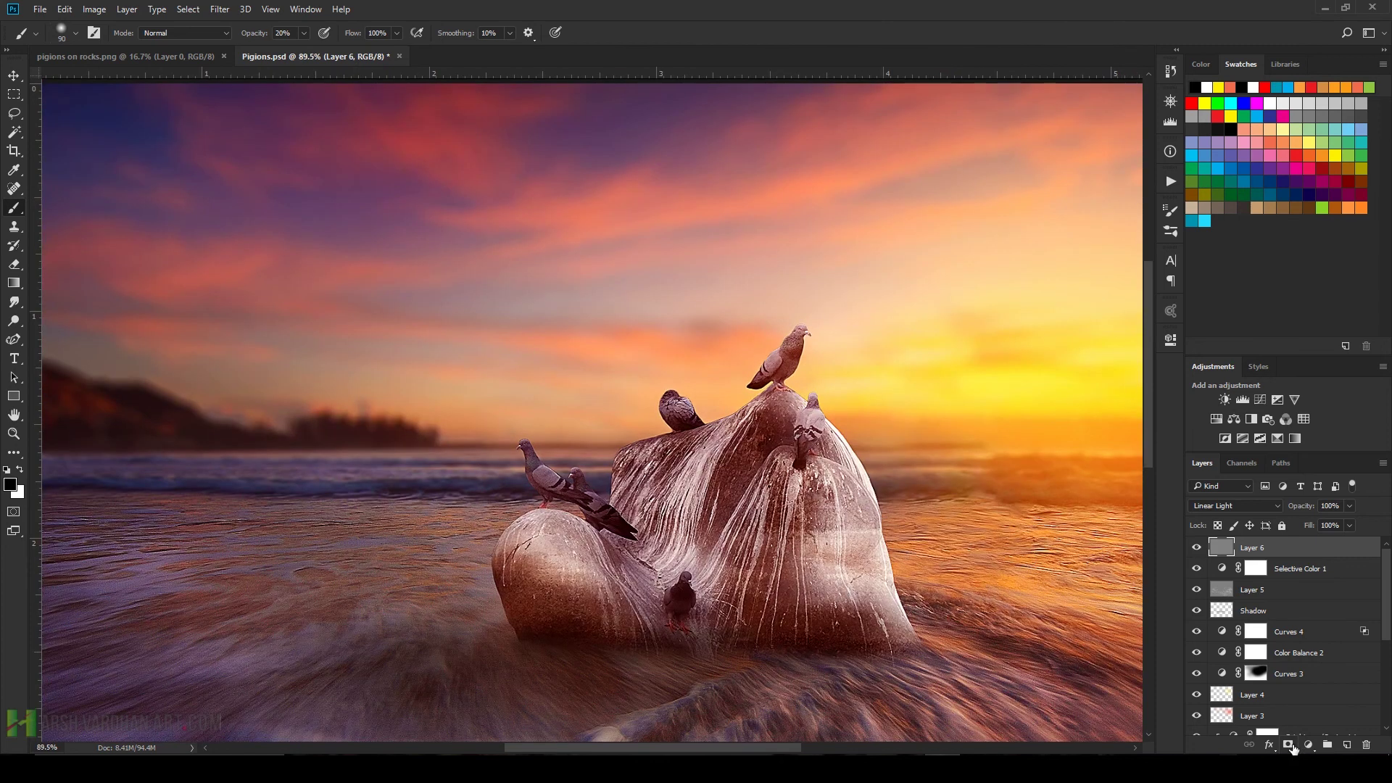
# Mask Layer 6's sharpening off the left pigeons and lower its opacity to 72%
pyautogui.click(1289, 745)
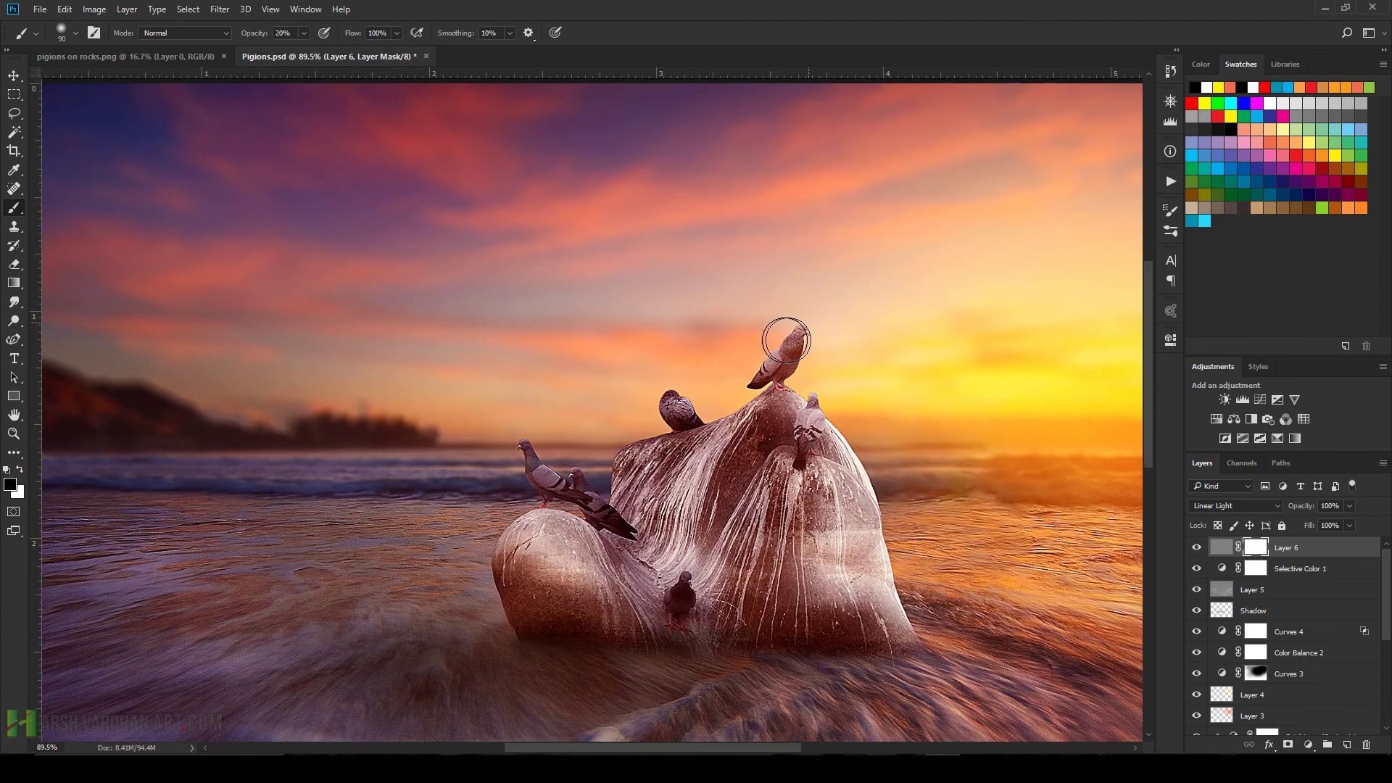
pyautogui.moveTo(694, 397)
pyautogui.mouseDown()
pyautogui.moveTo(533, 449)
pyautogui.moveTo(570, 489)
pyautogui.moveTo(618, 474)
pyautogui.mouseUp()
pyautogui.moveTo(1351, 513); pyautogui.dragTo(1331, 528)
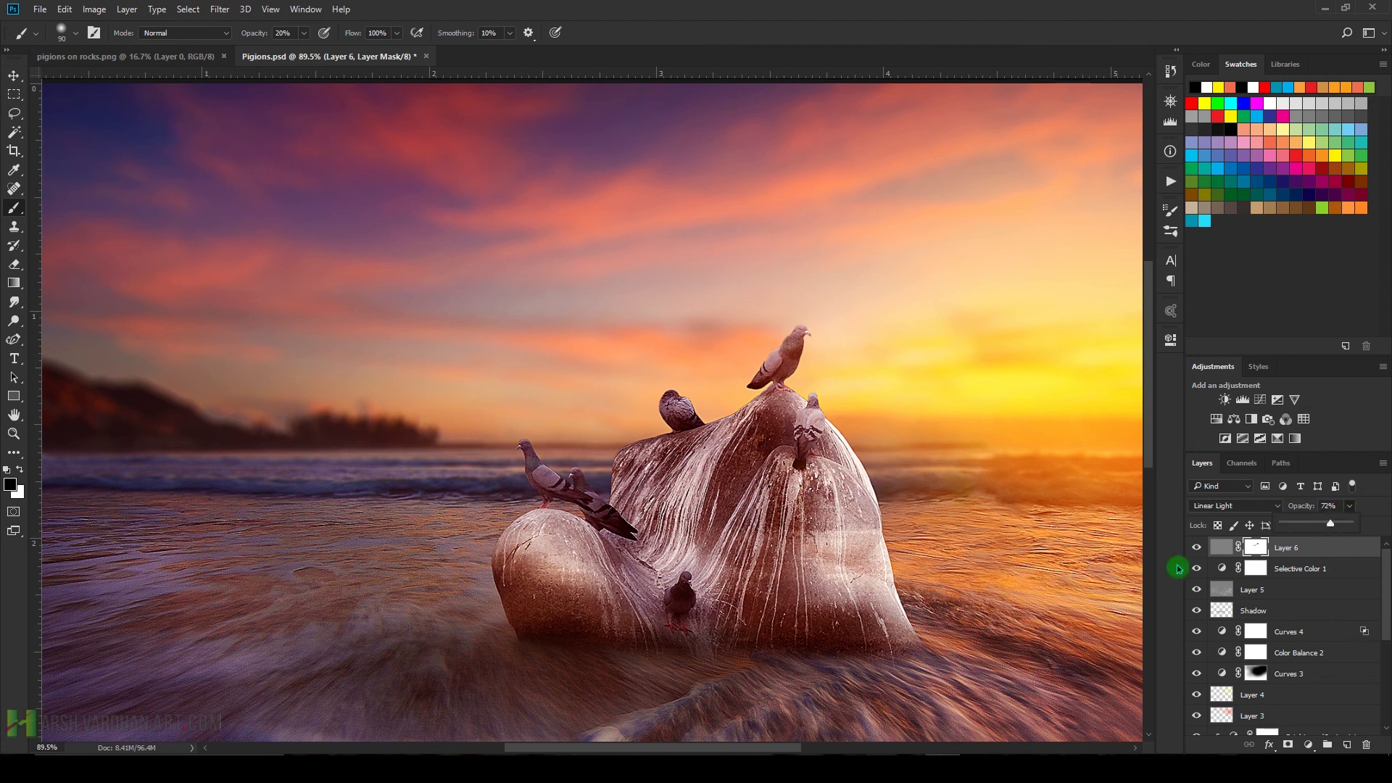
# Preview the finished composite in full-screen mode
pyautogui.scroll(-3, 798, 516)
pyautogui.scroll(6, 768, 545)
pyautogui.scroll(-2, 767, 545)
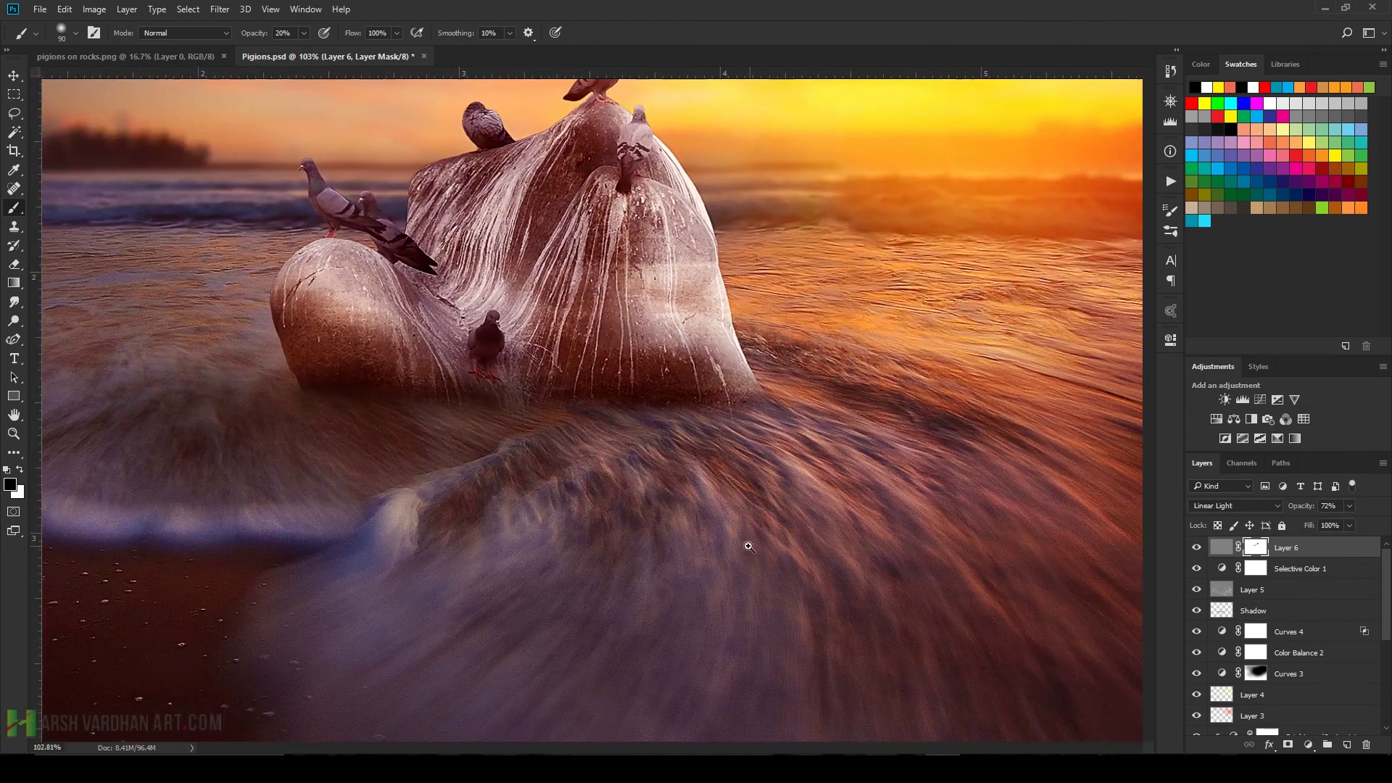
pyautogui.scroll(-3, 746, 545)
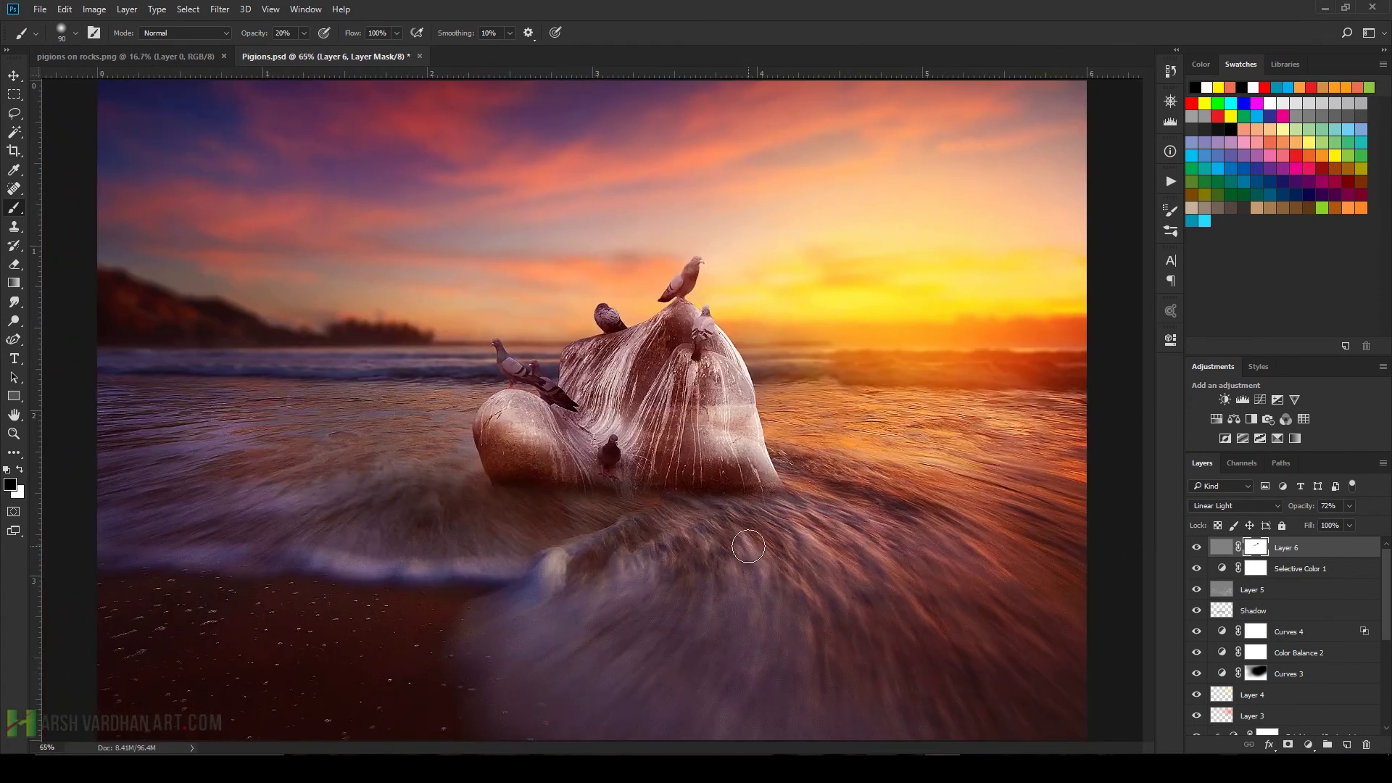
pyautogui.press('f')
pyautogui.press('f')
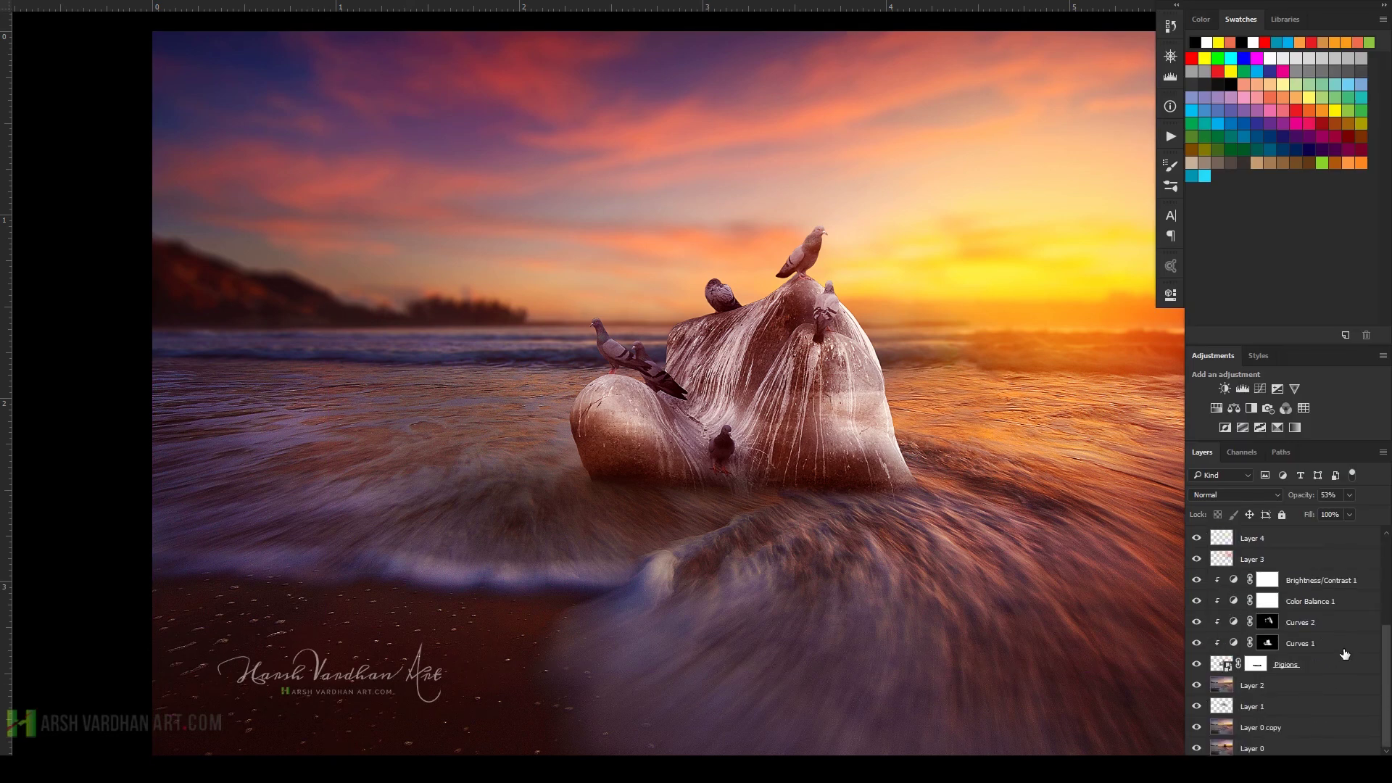
# Solo the original beach photo on Layer 0, then restore the full composite
pyautogui.keyDown('alt'); pyautogui.click(1196, 749); pyautogui.keyUp('alt')
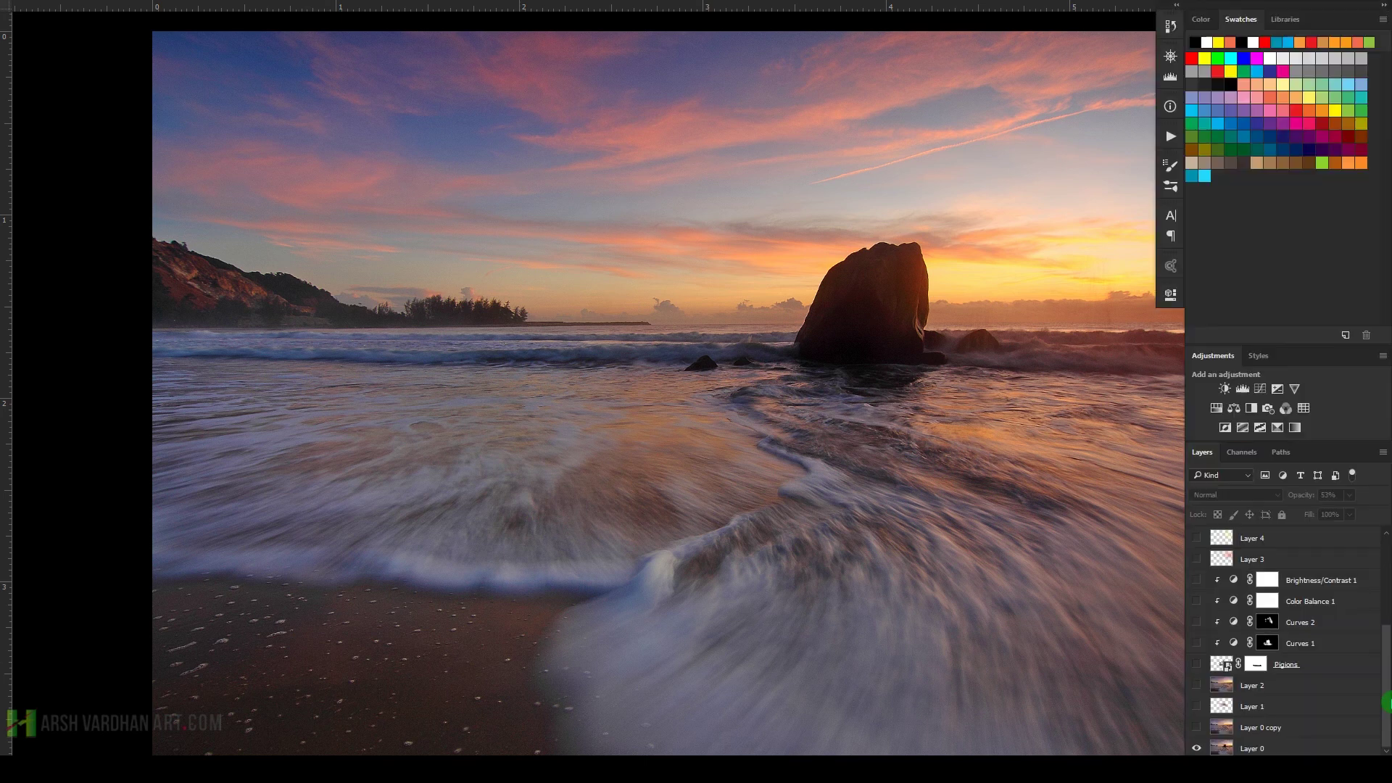
pyautogui.keyDown('alt'); pyautogui.click(1196, 749); pyautogui.keyUp('alt')
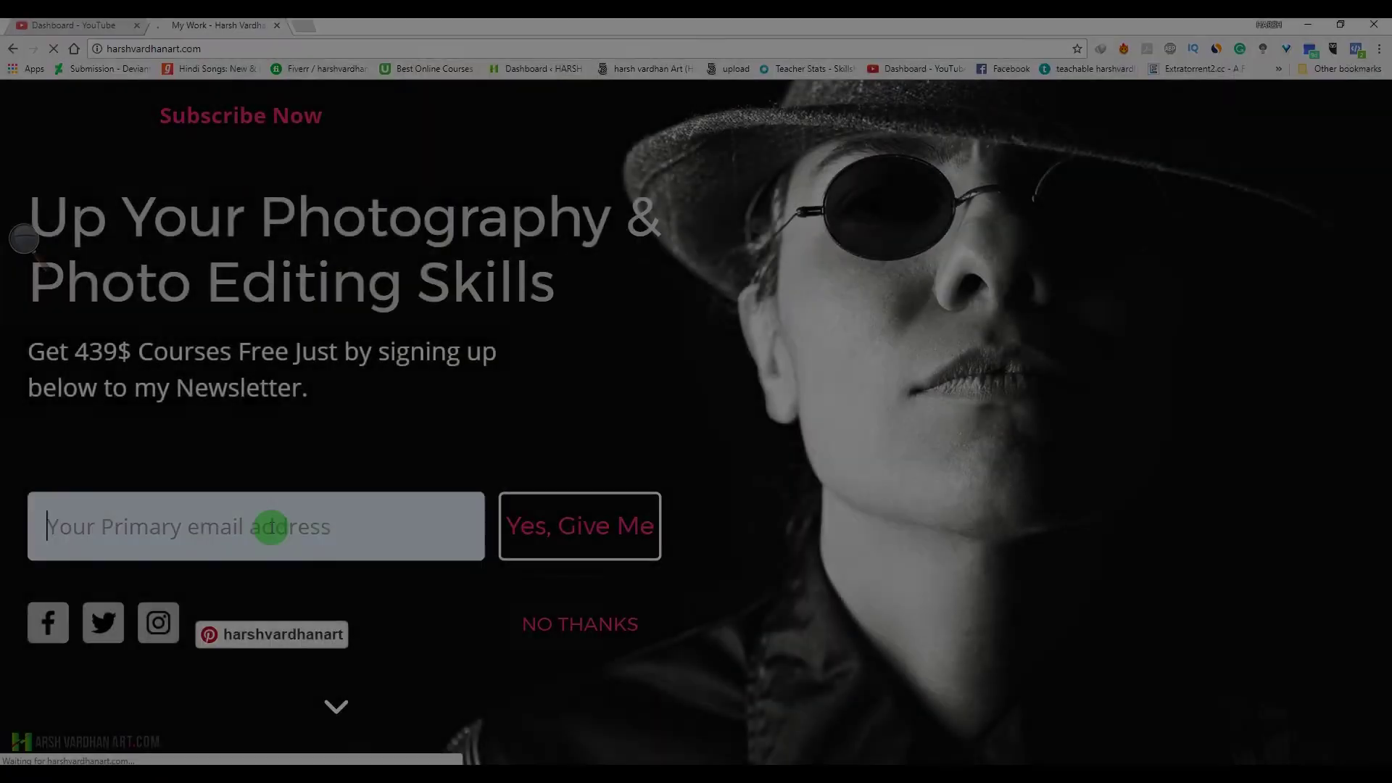
# Enter a Gmail email address in the newsletter signup field and submit it
pyautogui.write('youremail.')
pyautogui.press('BackSpace')
pyautogui.write('@gmail.com')
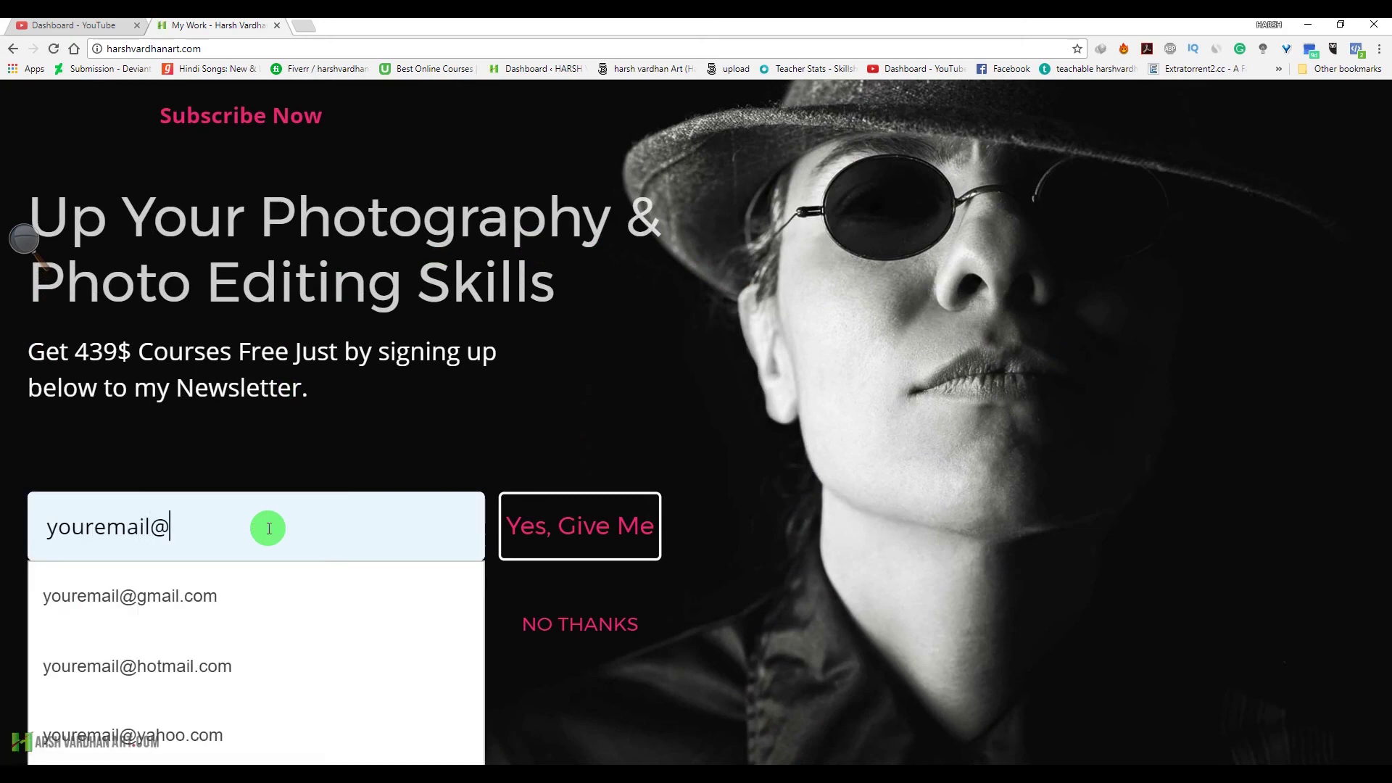
pyautogui.click(618, 511)
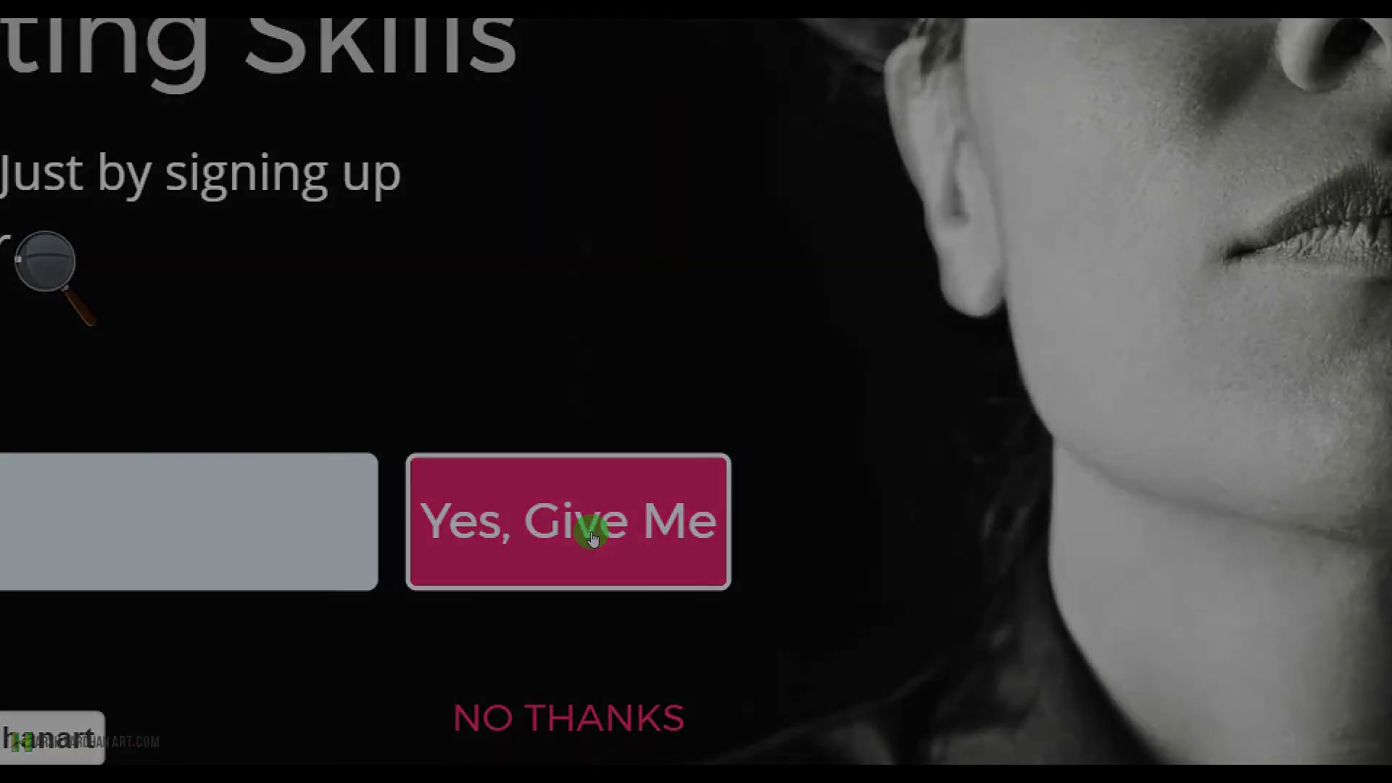